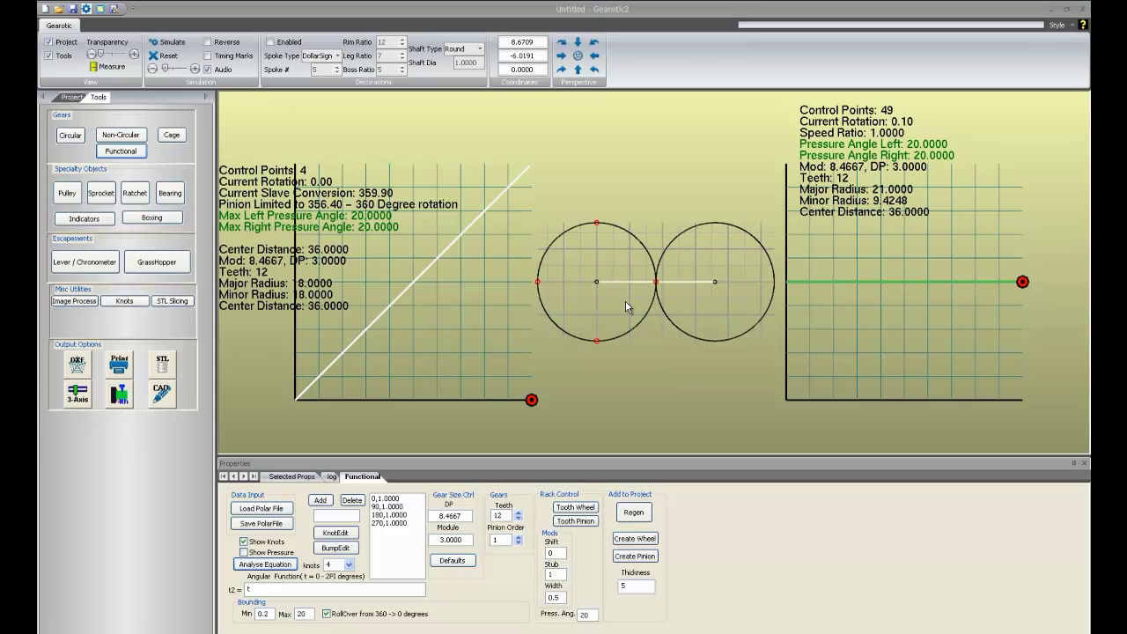
Examine the default pair of circular pitch curves, including their centres, their contact point and the knots on the wheel
scroll(626, 306, up, 3)
scroll(599, 300, down, 2)
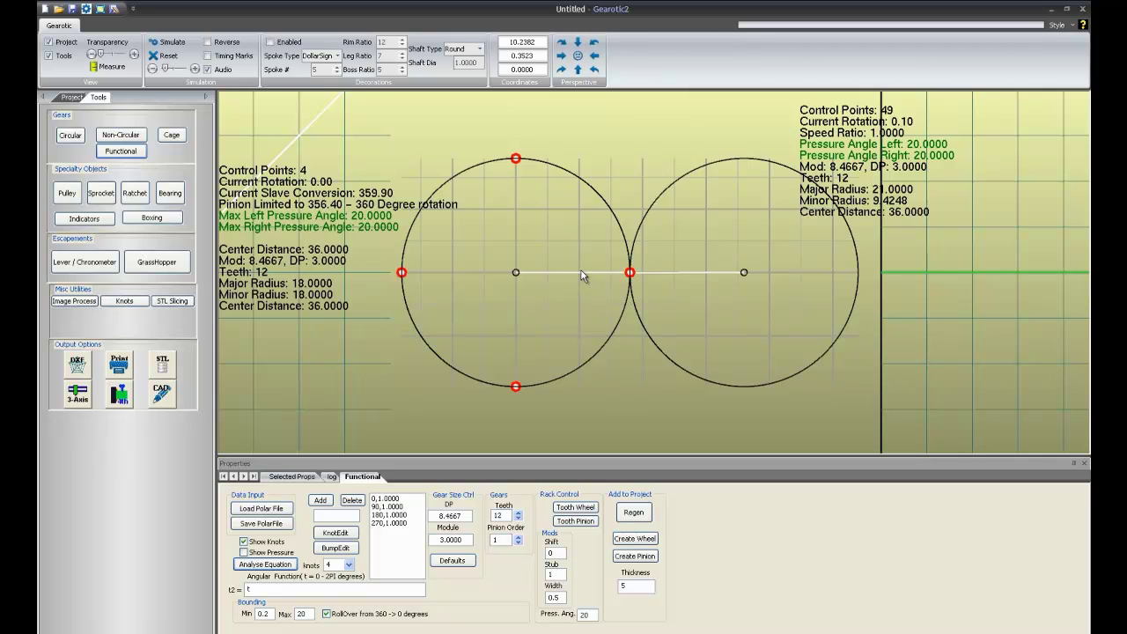
drag(533, 300, 611, 280)
scroll(604, 295, up, 1)
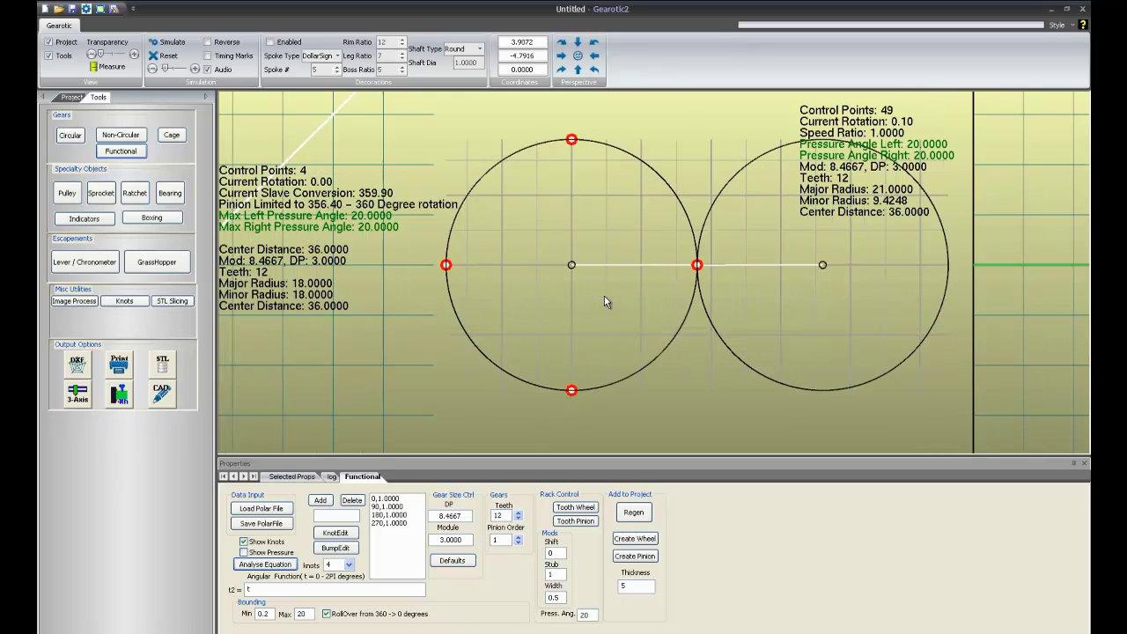
scroll(592, 267, down, 2)
scroll(586, 261, down, 1)
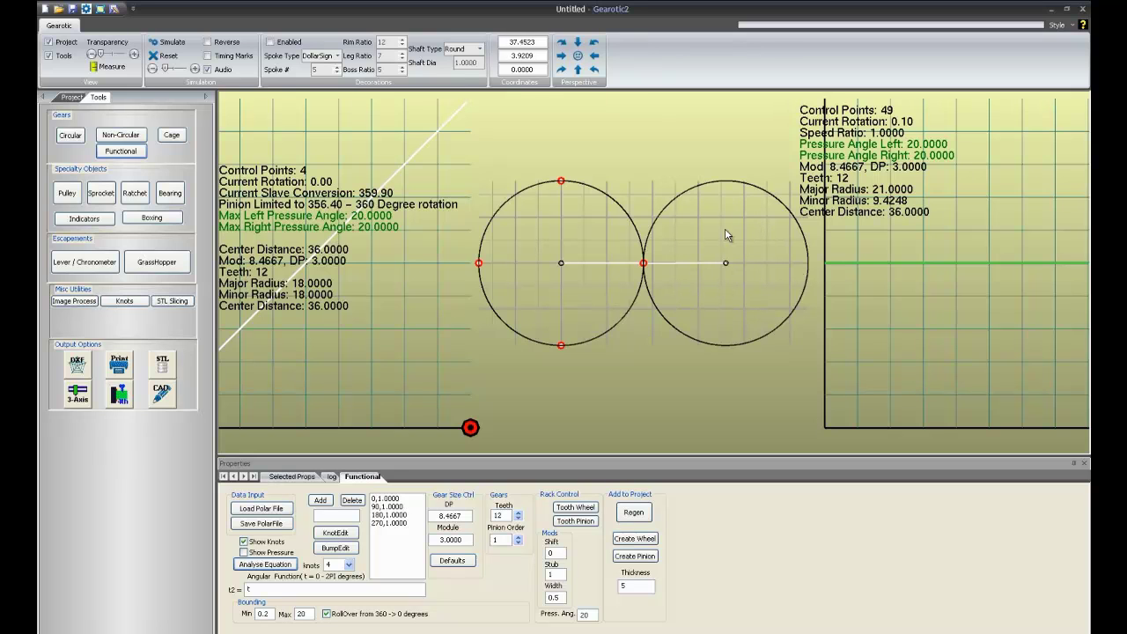
scroll(630, 278, up, 3)
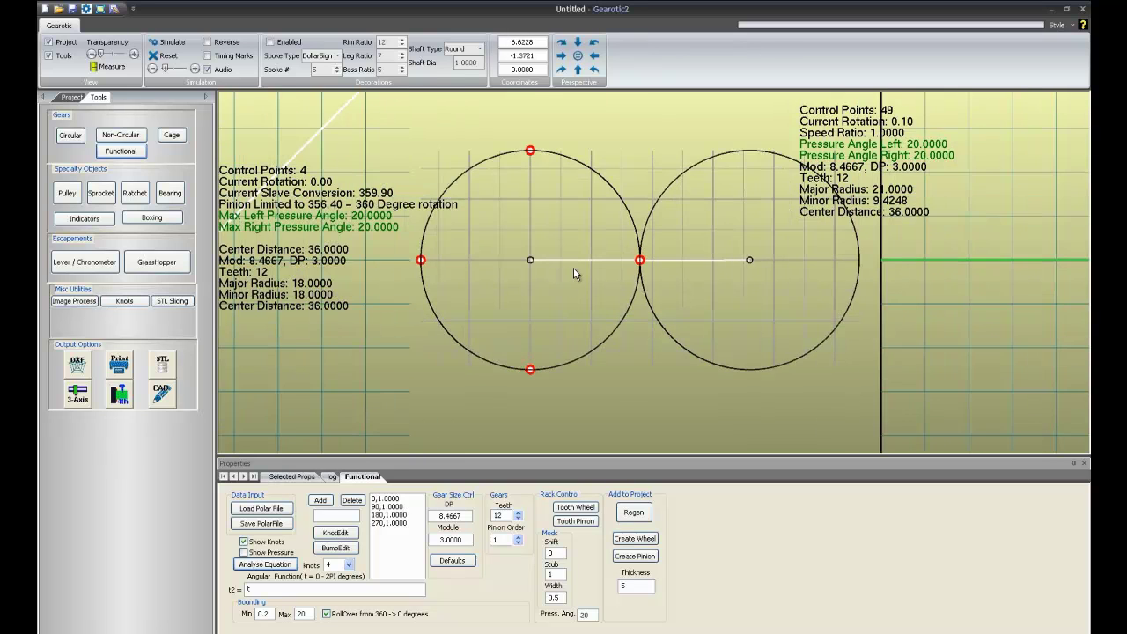
scroll(631, 281, up, 3)
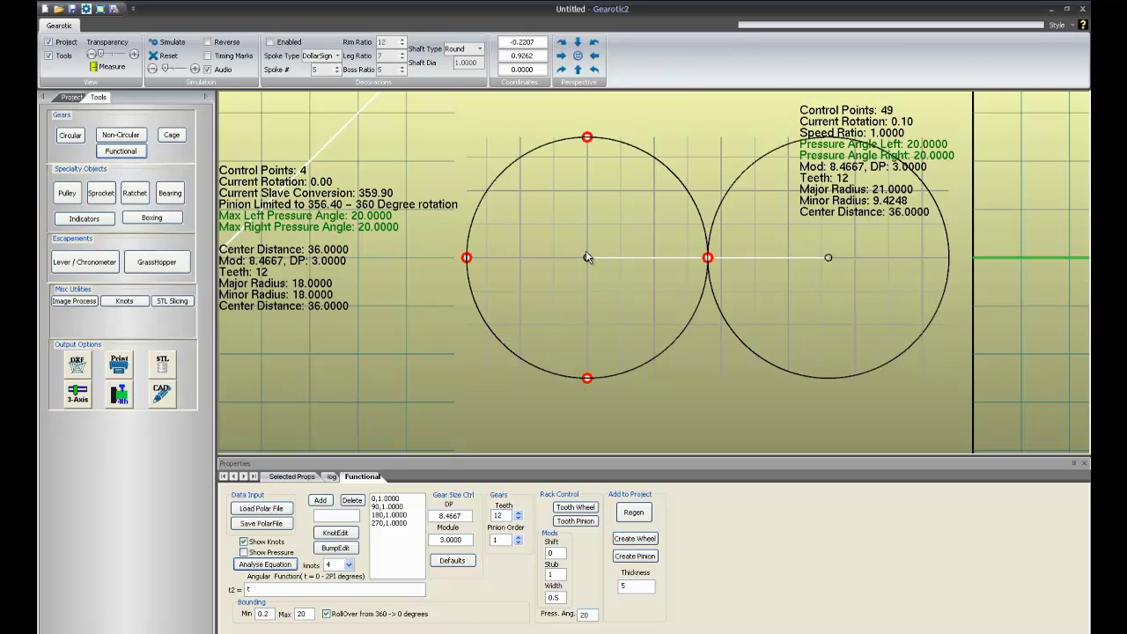
scroll(589, 234, down, 3)
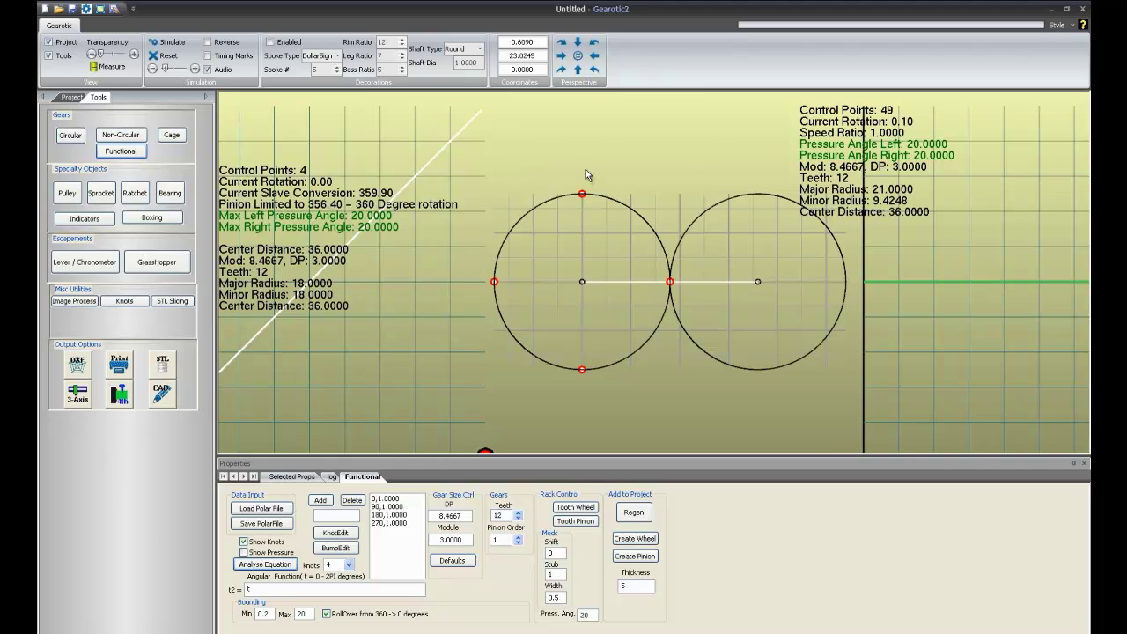
scroll(577, 255, down, 3)
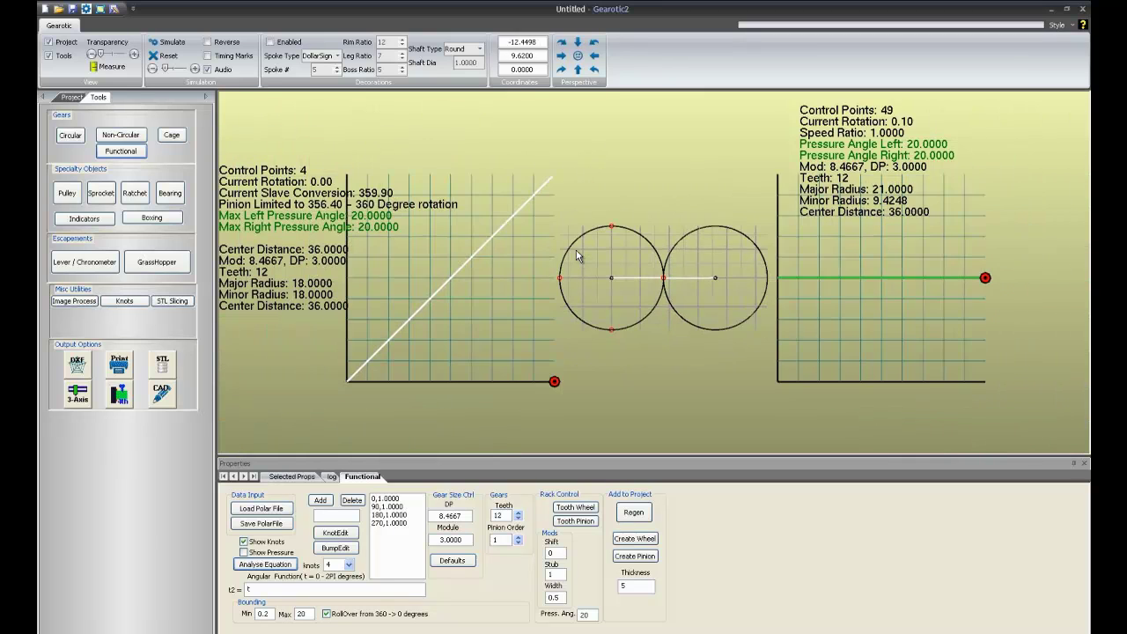
scroll(577, 255, up, 1)
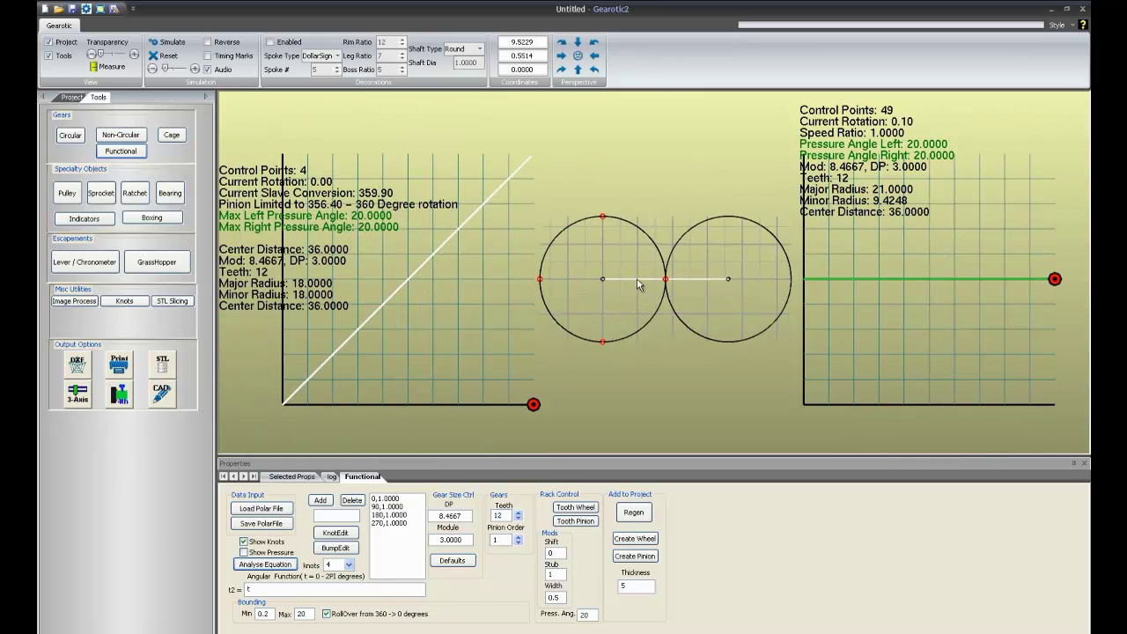
scroll(623, 306, up, 2)
scroll(624, 305, down, 2)
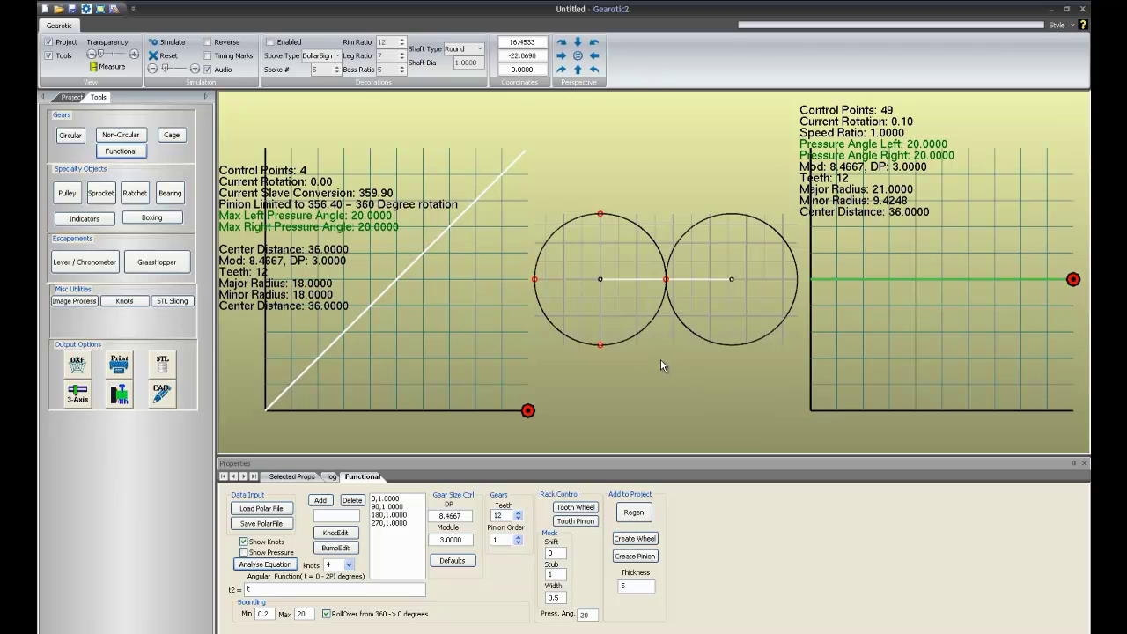
scroll(670, 339, up, 3)
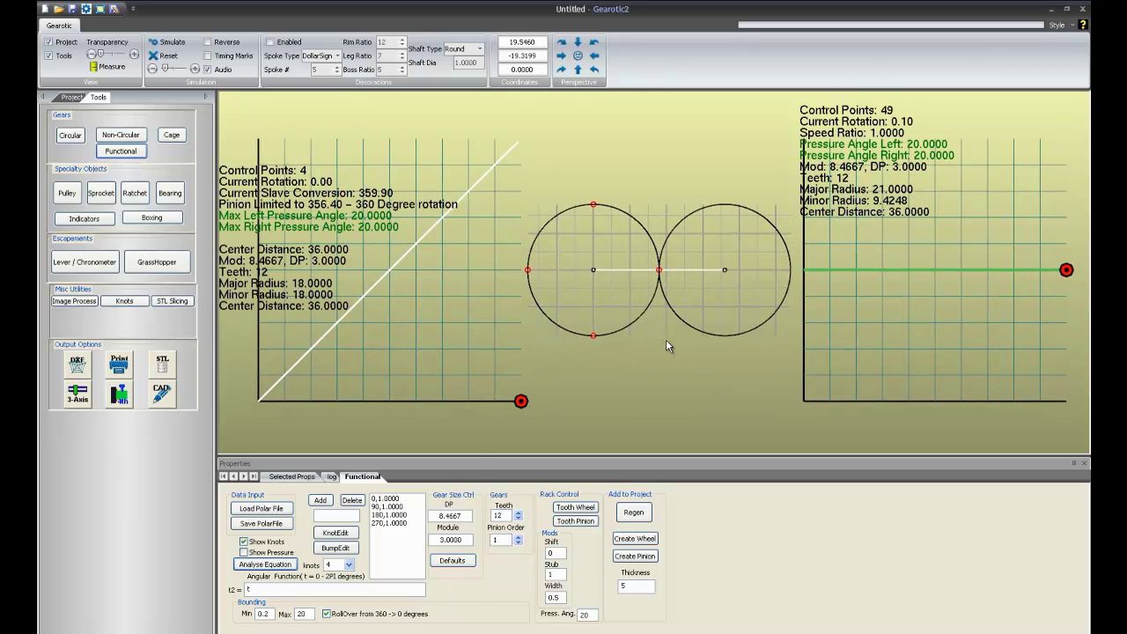
mouse_move(681, 340)
middle_down()
mouse_move(654, 337)
mouse_move(671, 345)
middle_up()
scroll(672, 342, down, 2)
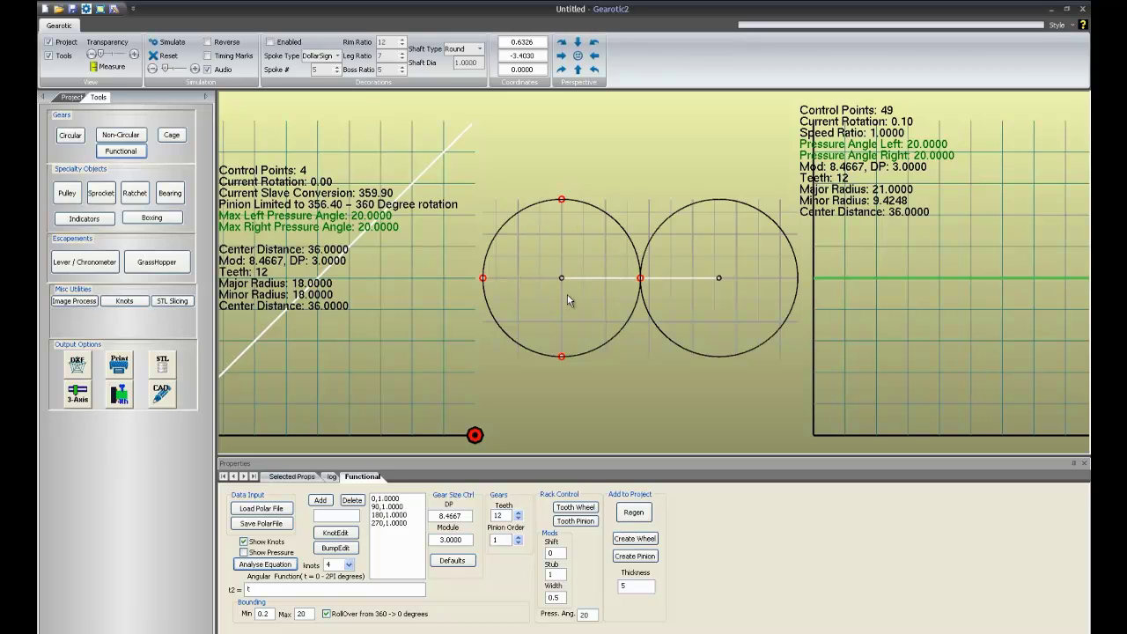
scroll(567, 287, down, 1)
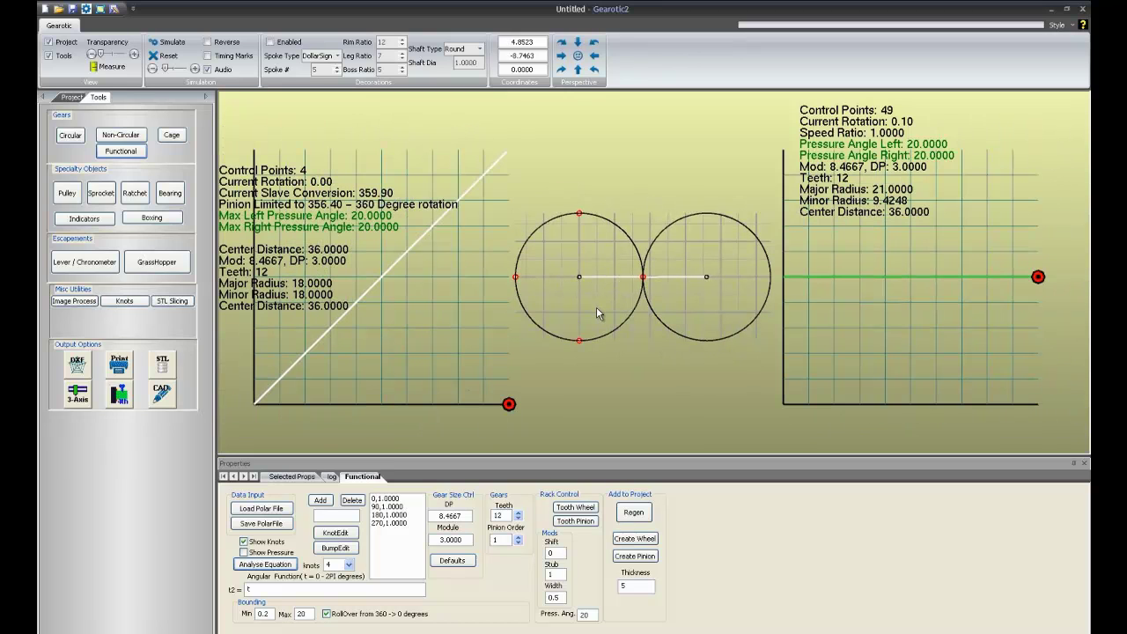
scroll(640, 299, up, 1)
scroll(630, 295, down, 1)
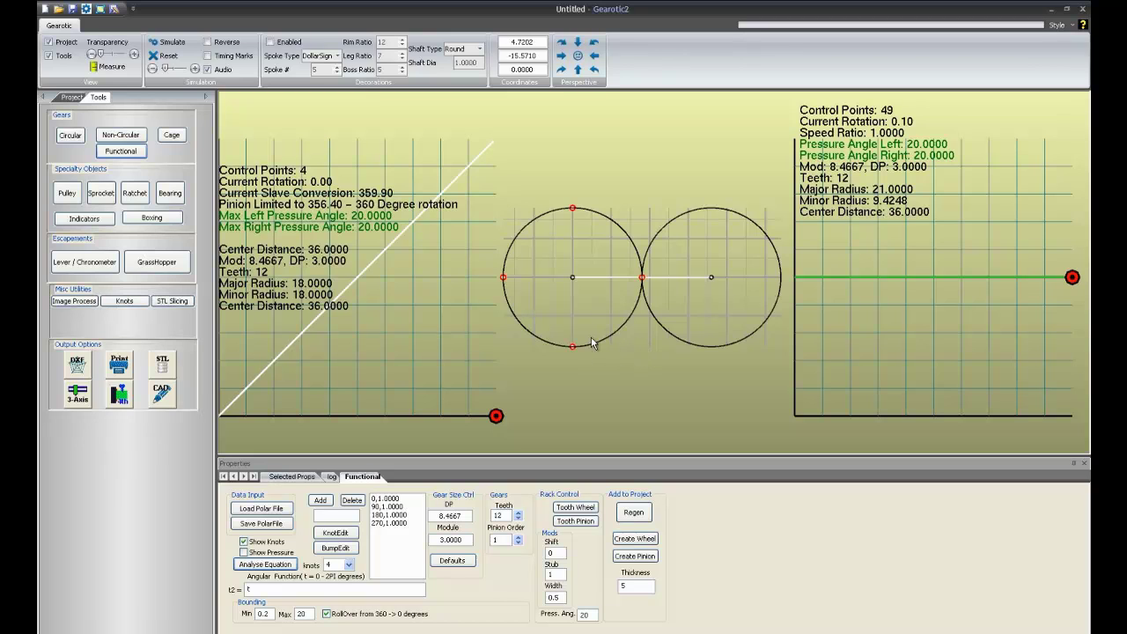
scroll(627, 325, down, 1)
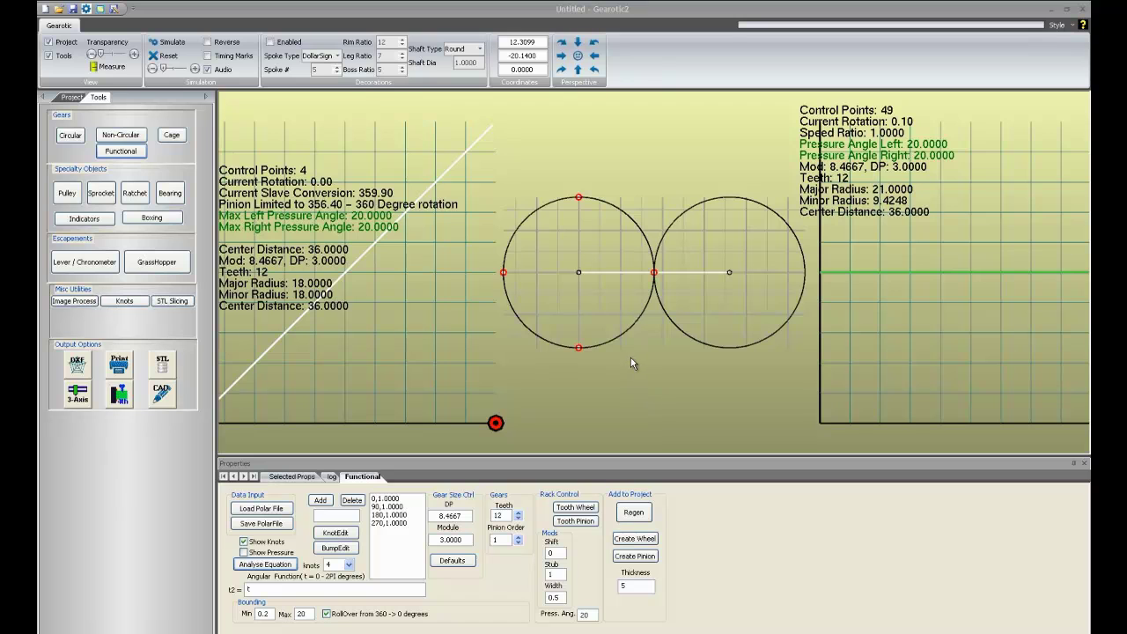
mouse_move(612, 371)
middle_down()
mouse_move(720, 354)
mouse_move(632, 385)
mouse_move(628, 363)
middle_up()
Run the simulation and follow the markers on the rotation and speed ratio graphs as both gears turn
scroll(639, 363, down, 2)
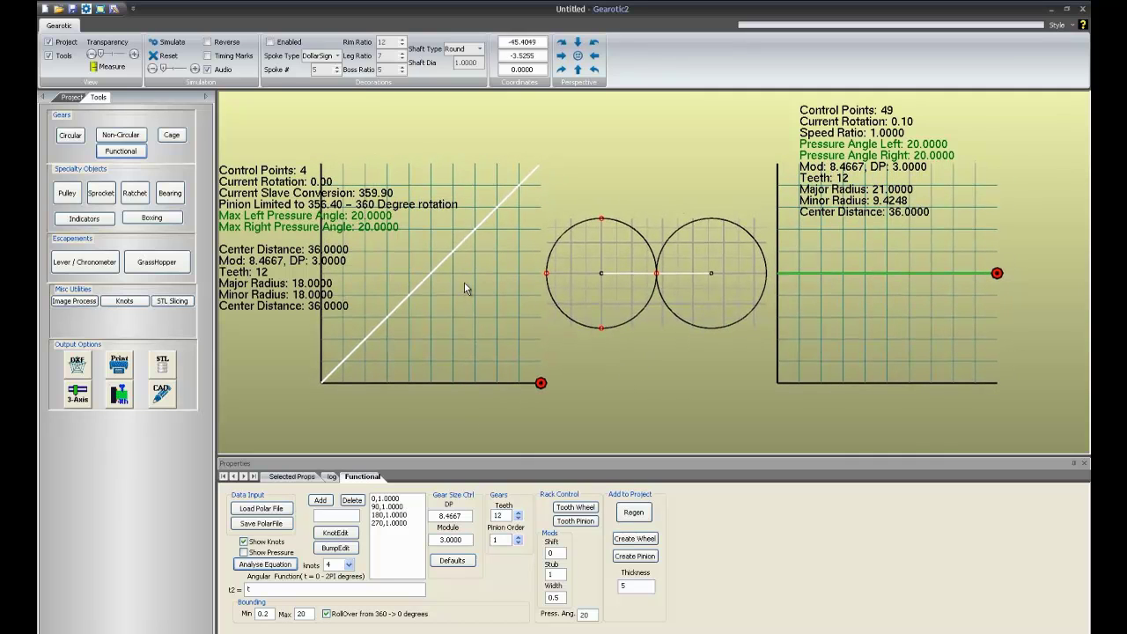
middle_drag(559, 324, 623, 296)
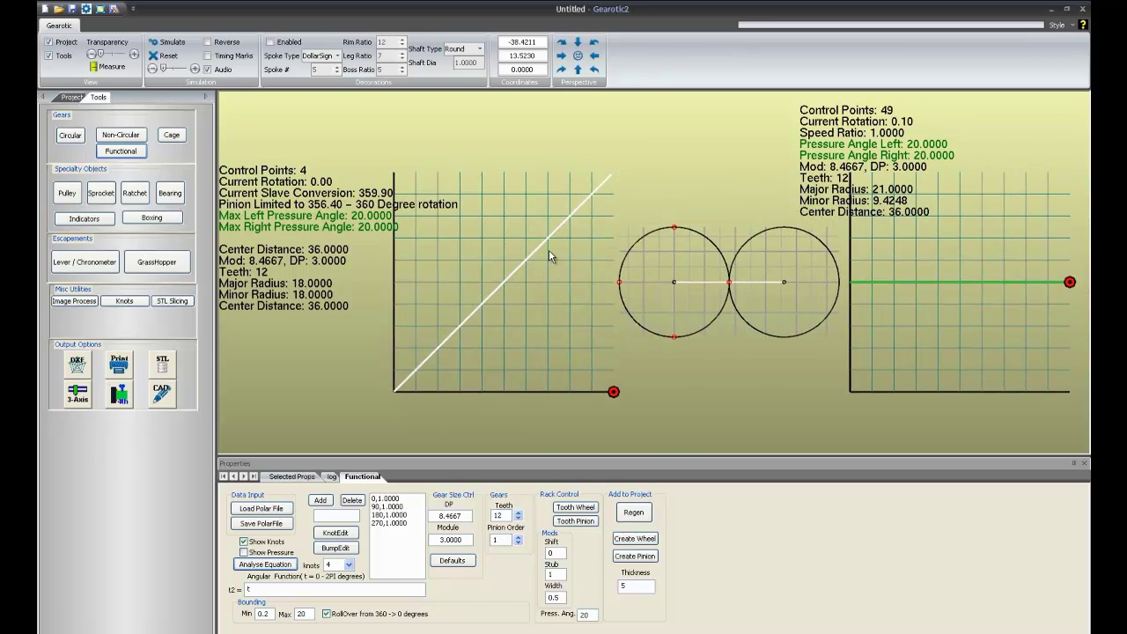
middle_drag(645, 361, 592, 353)
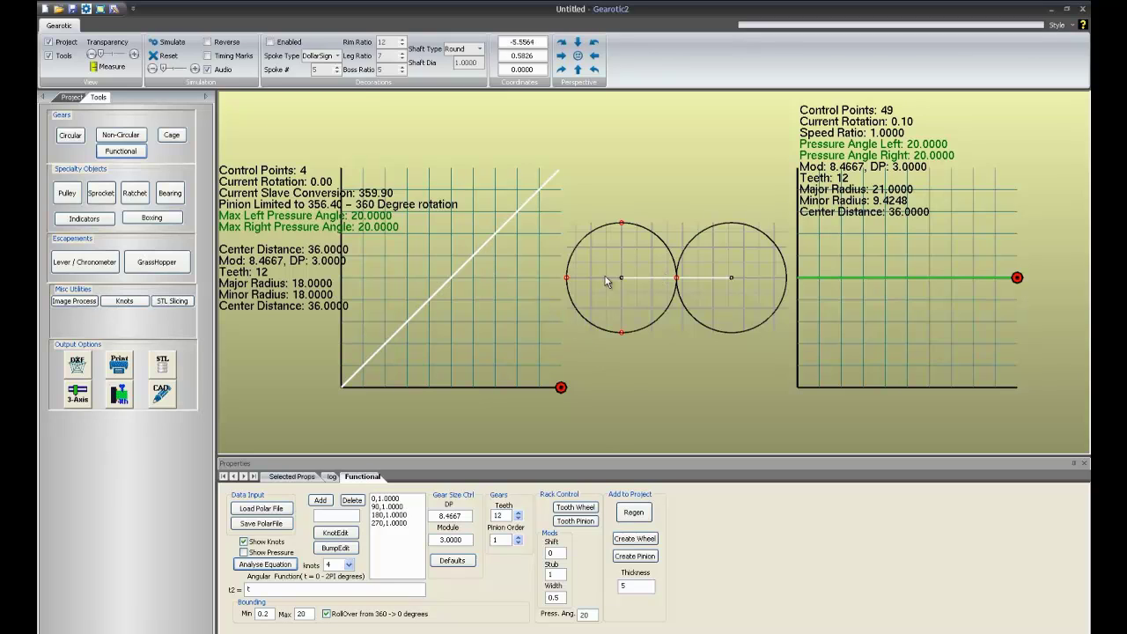
click(170, 42)
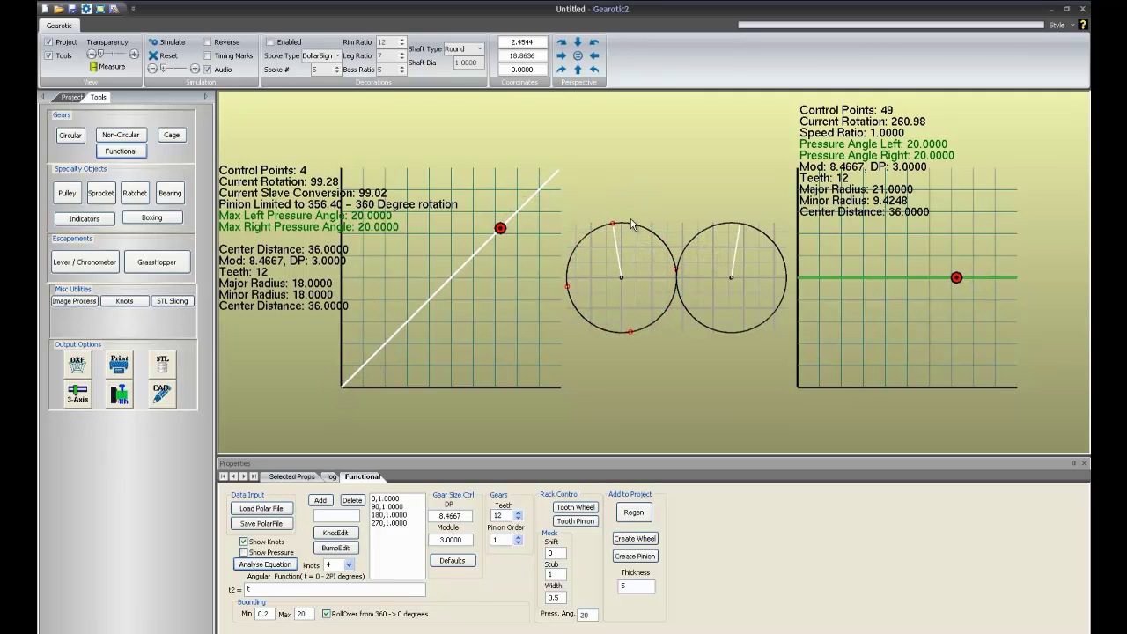
drag(720, 337, 414, 327)
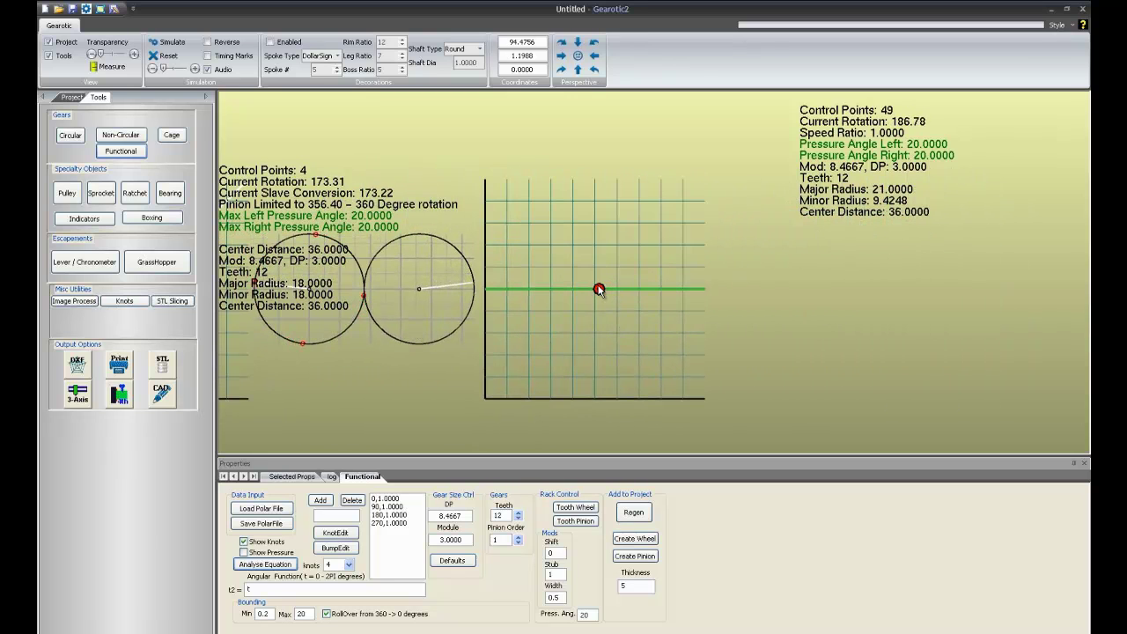
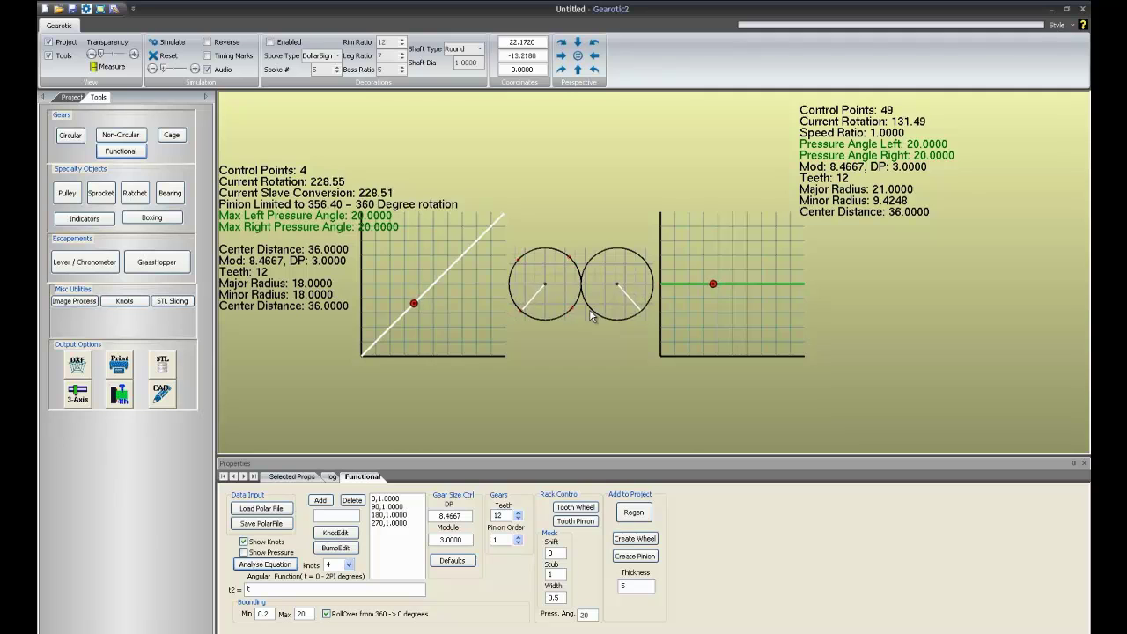
scroll(640, 370, up, 2)
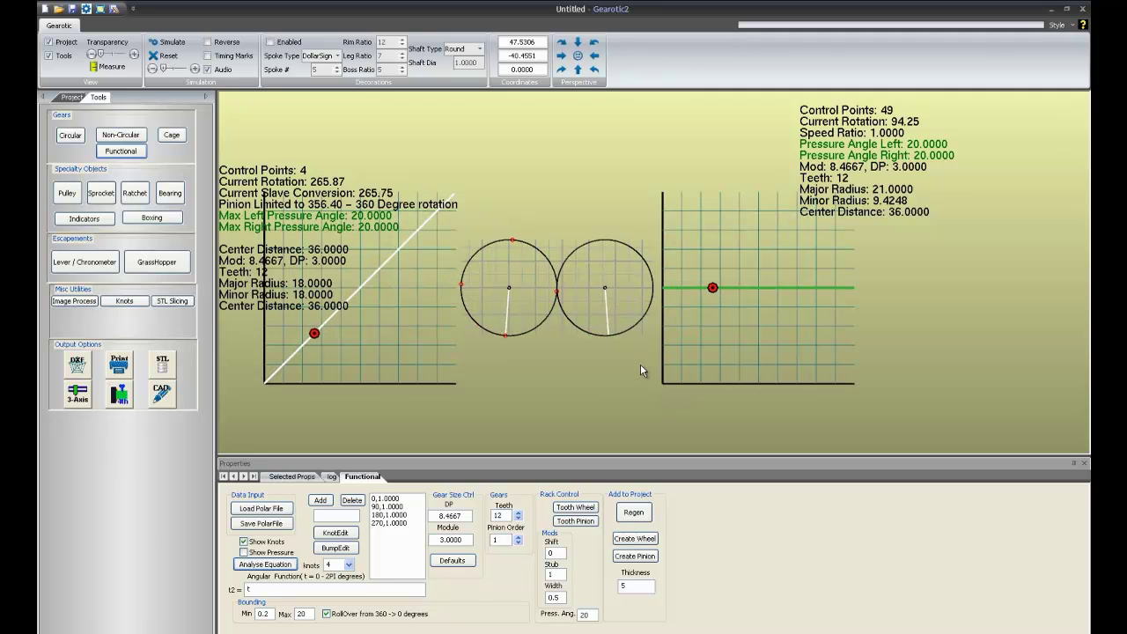
drag(643, 361, 657, 353)
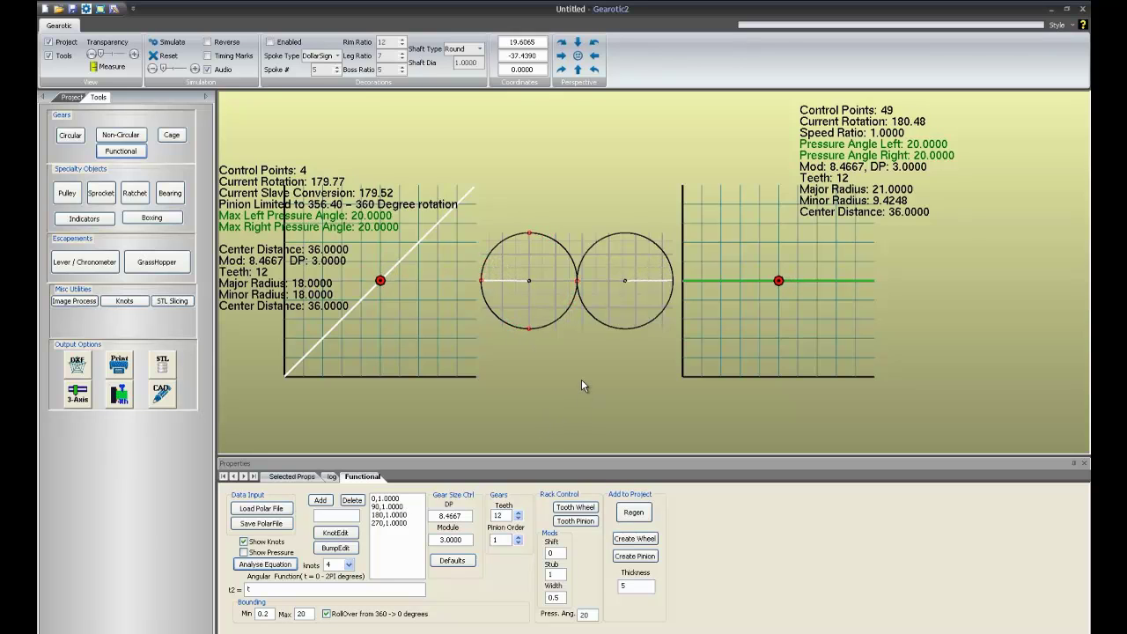
drag(594, 376, 616, 364)
scroll(613, 361, up, 2)
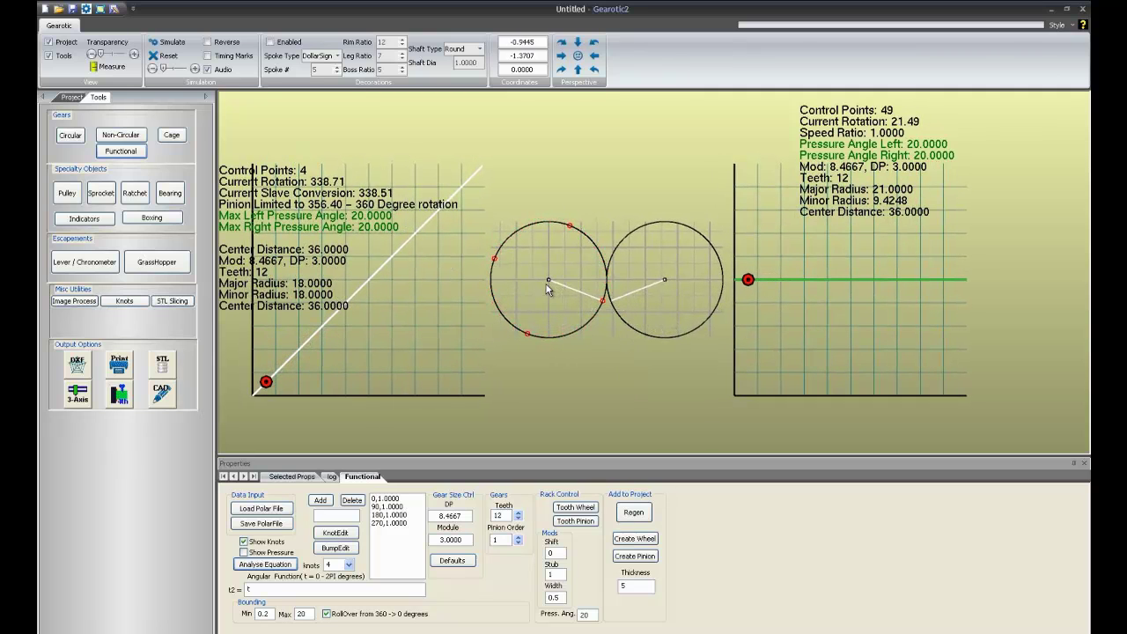
scroll(546, 261, down, 1)
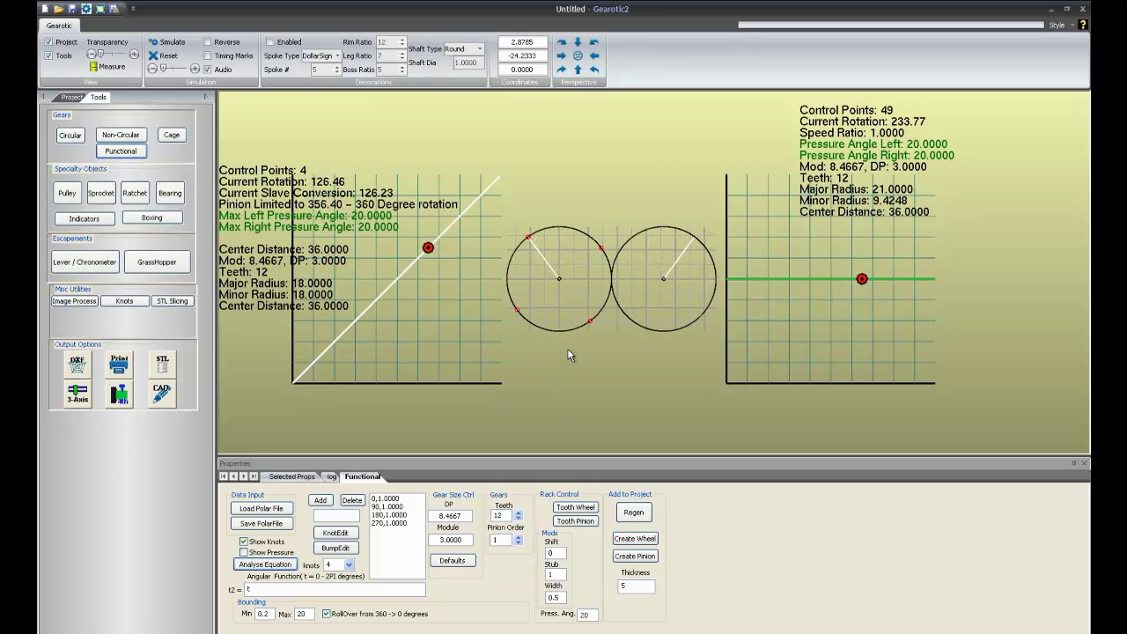
Turn on the pressure display and examine the pressure line at the contact point between the two gears
click(244, 552)
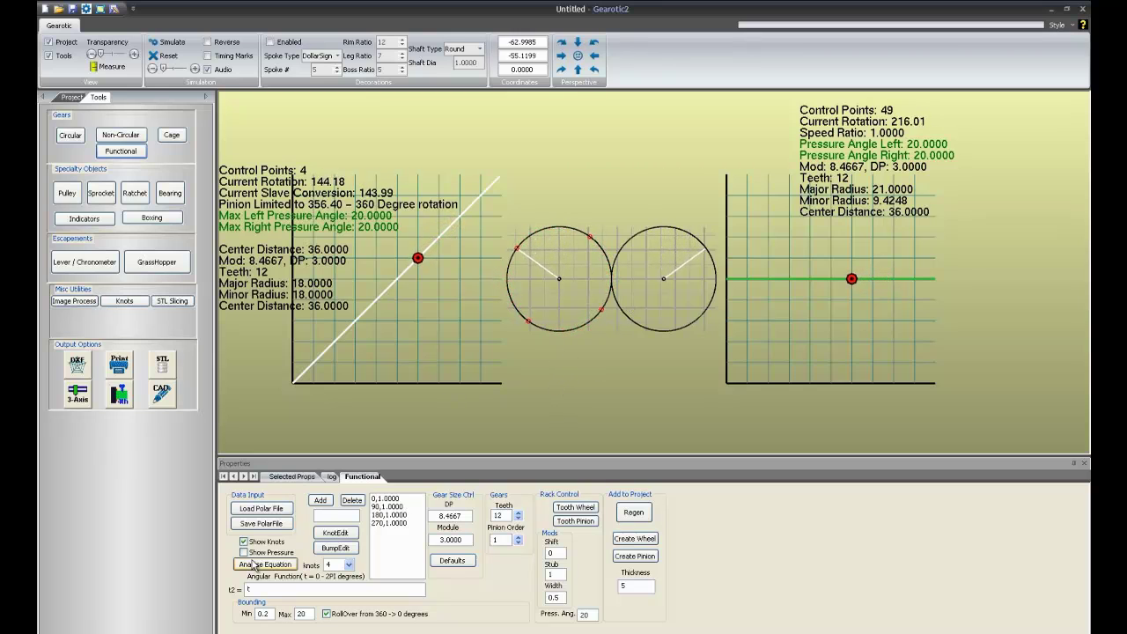
click(616, 326)
scroll(572, 299, up, 2)
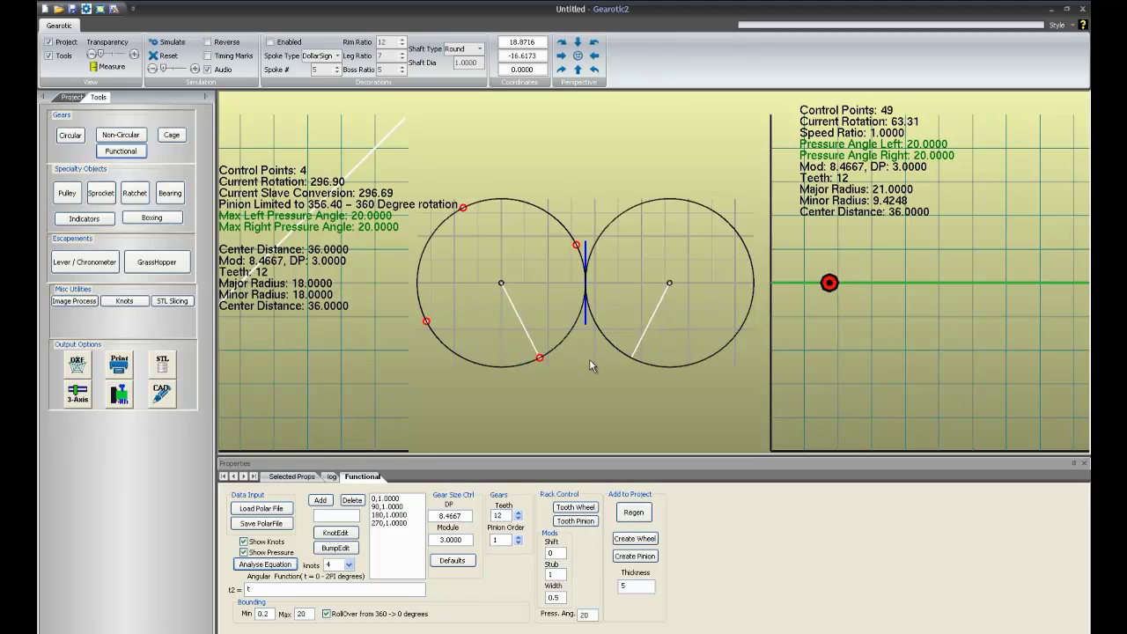
scroll(589, 358, down, 3)
scroll(610, 340, up, 2)
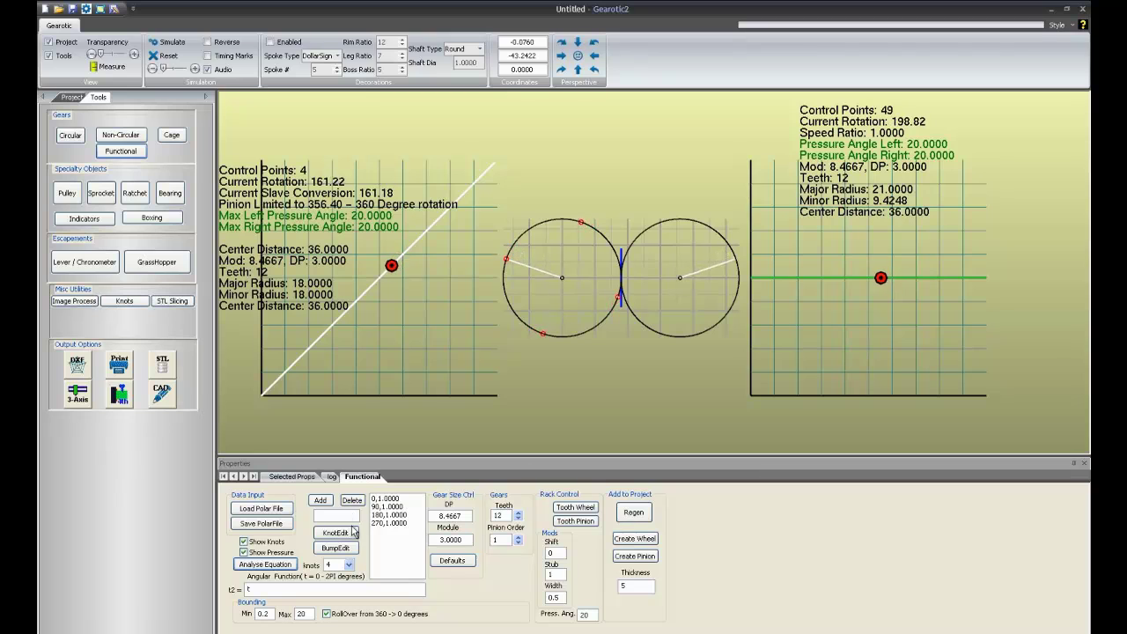
Enter knot edit mode and pull the wheel's 90° knot outward to about 89°, 2.43
click(335, 534)
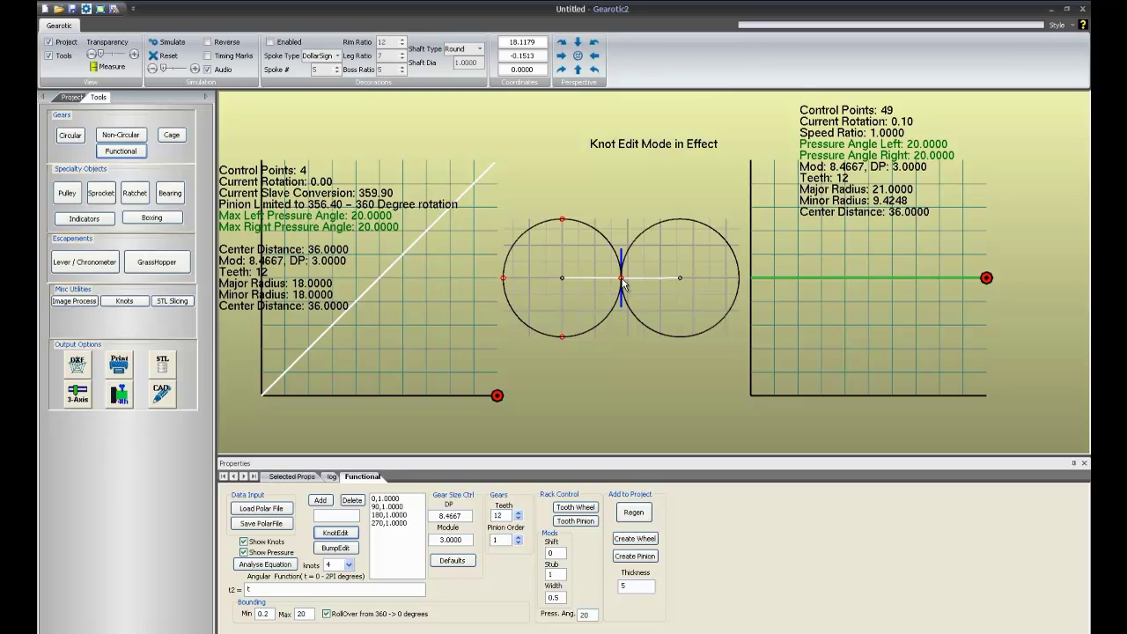
drag(562, 221, 565, 198)
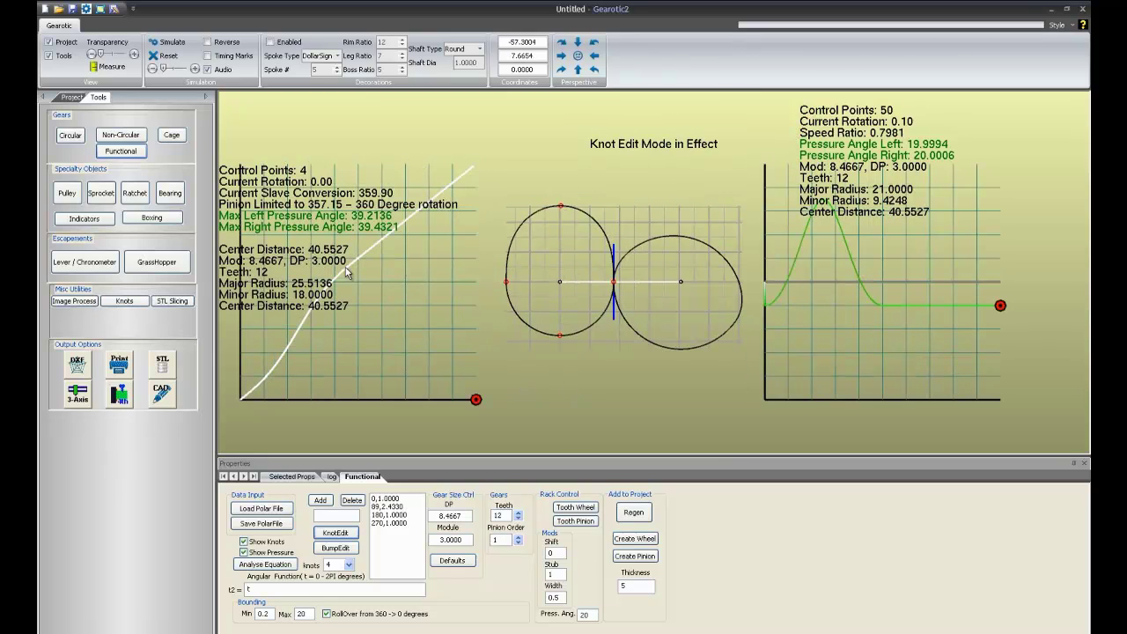
drag(383, 324, 517, 348)
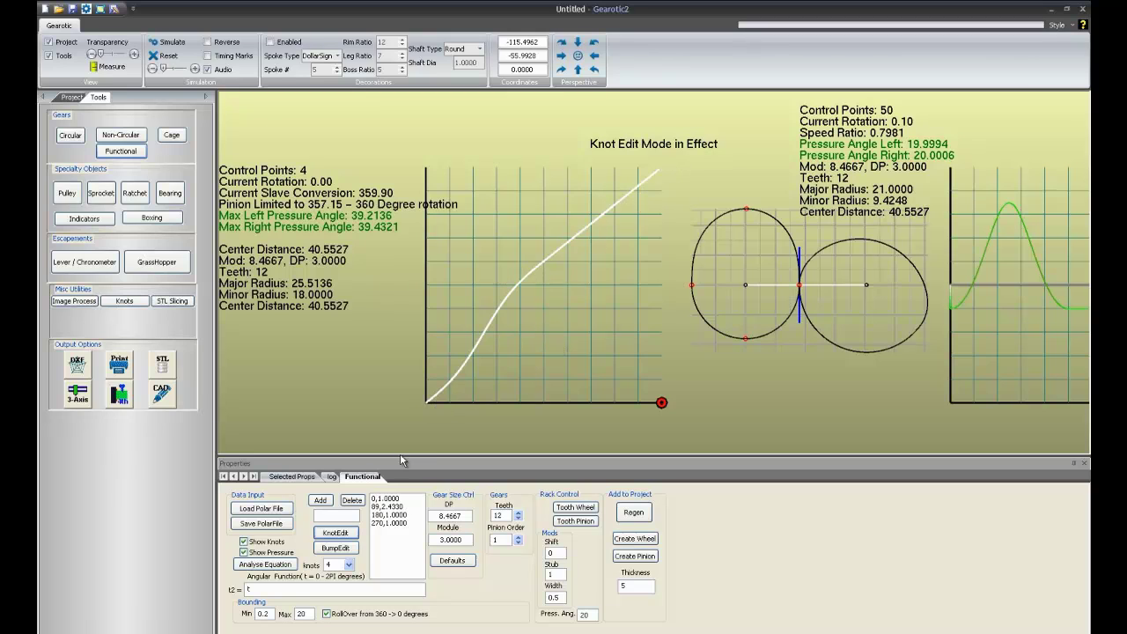
Move the wheel's 270° knot to about 227°, 2.19, leave knot editing and inspect the pressure line at the contact point
drag(677, 342, 693, 358)
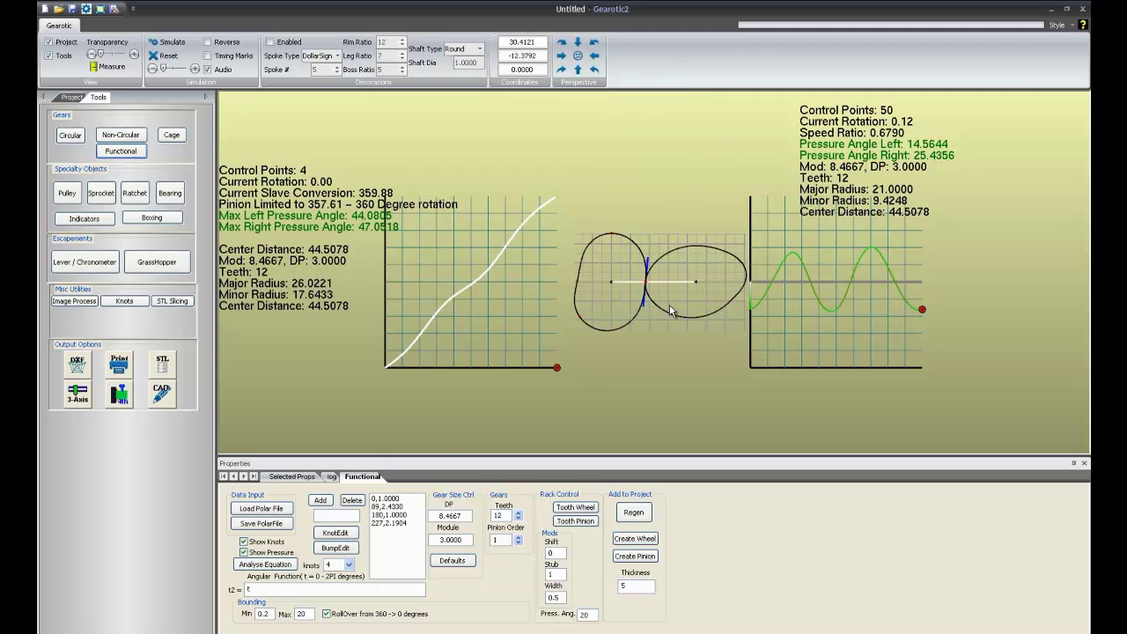
scroll(656, 277, up, 3)
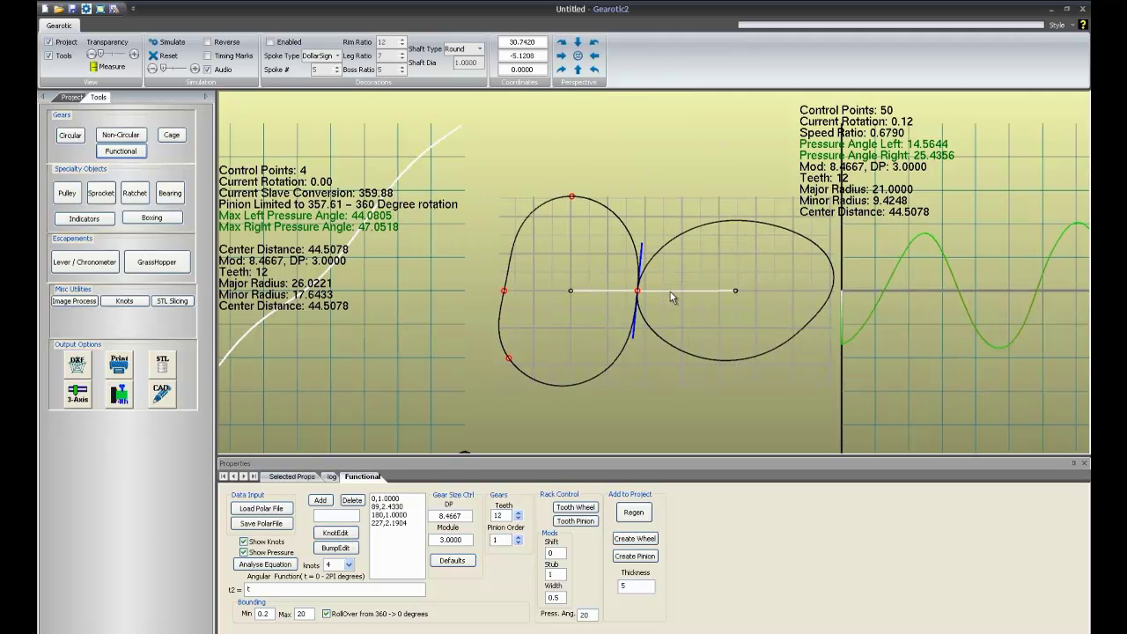
scroll(658, 320, down, 2)
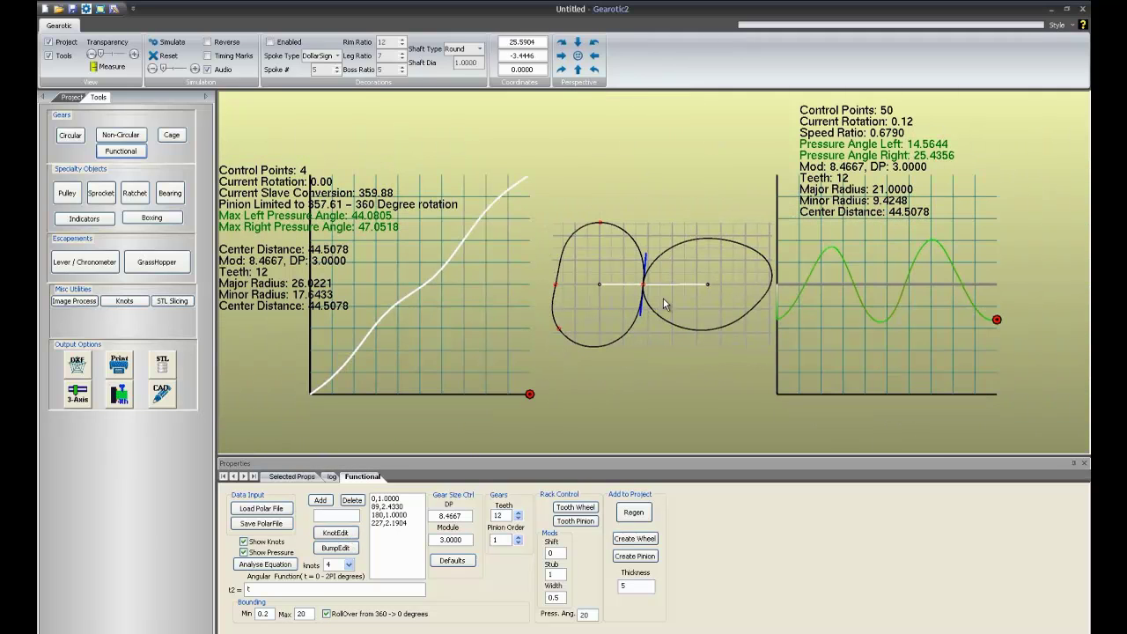
scroll(679, 310, up, 1)
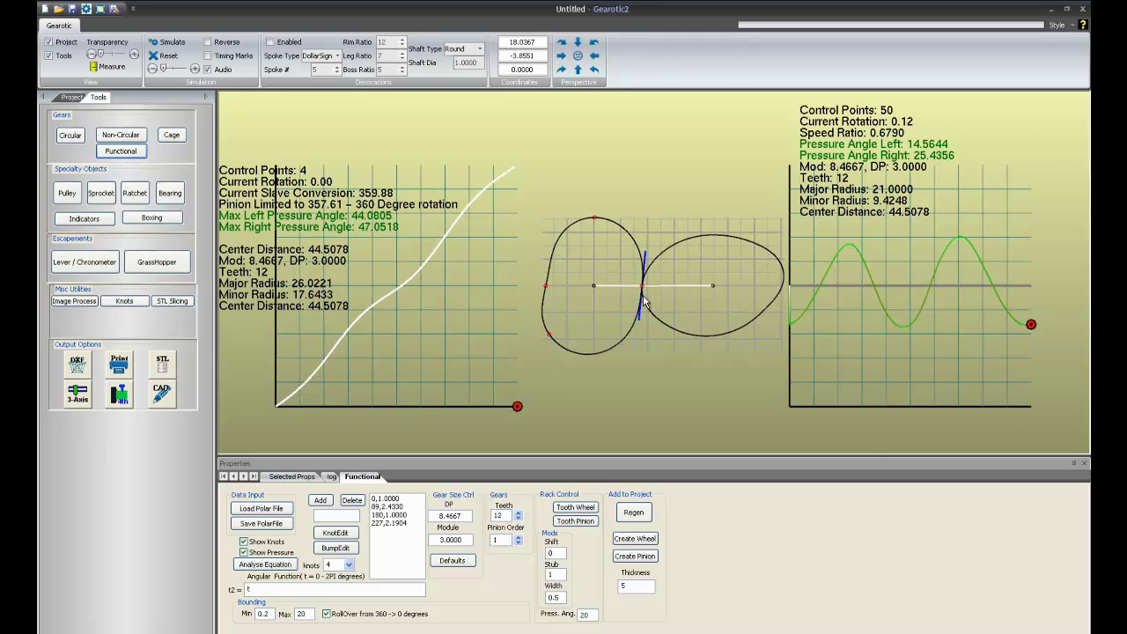
scroll(657, 301, up, 2)
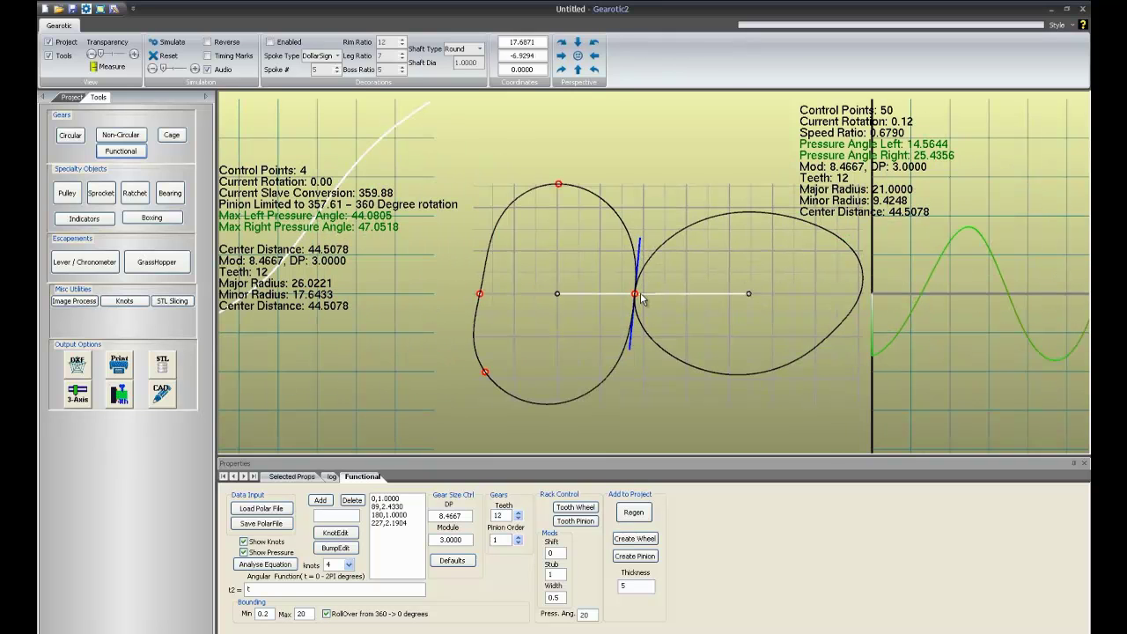
Run the simulation and follow the marker through the low and high points of the speed ratio graph
scroll(638, 289, down, 2)
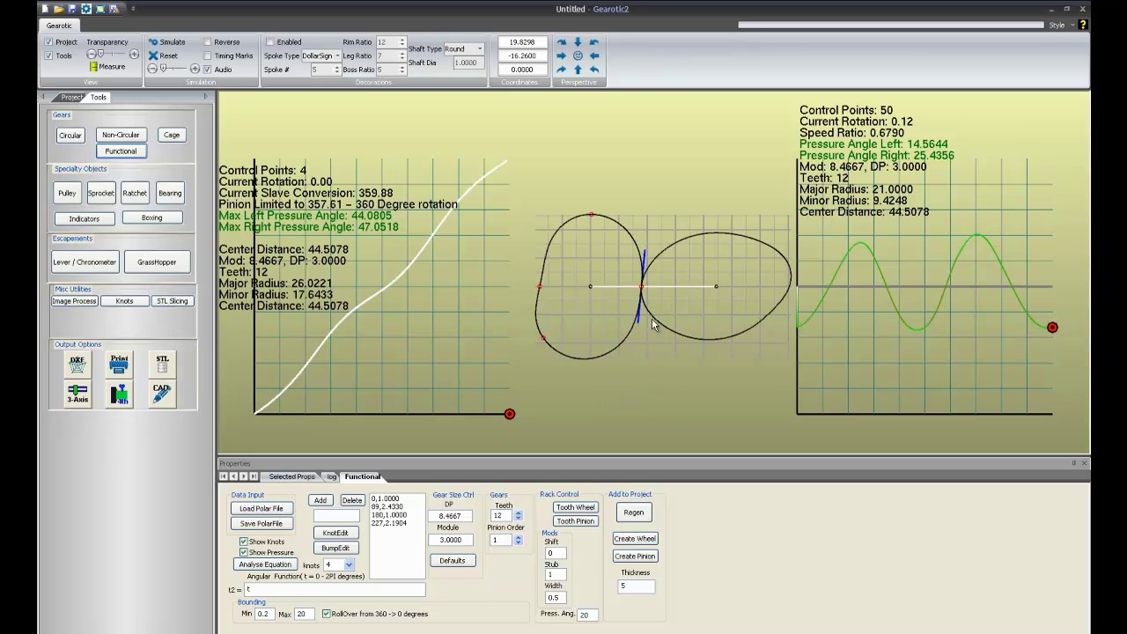
scroll(655, 339, down, 1)
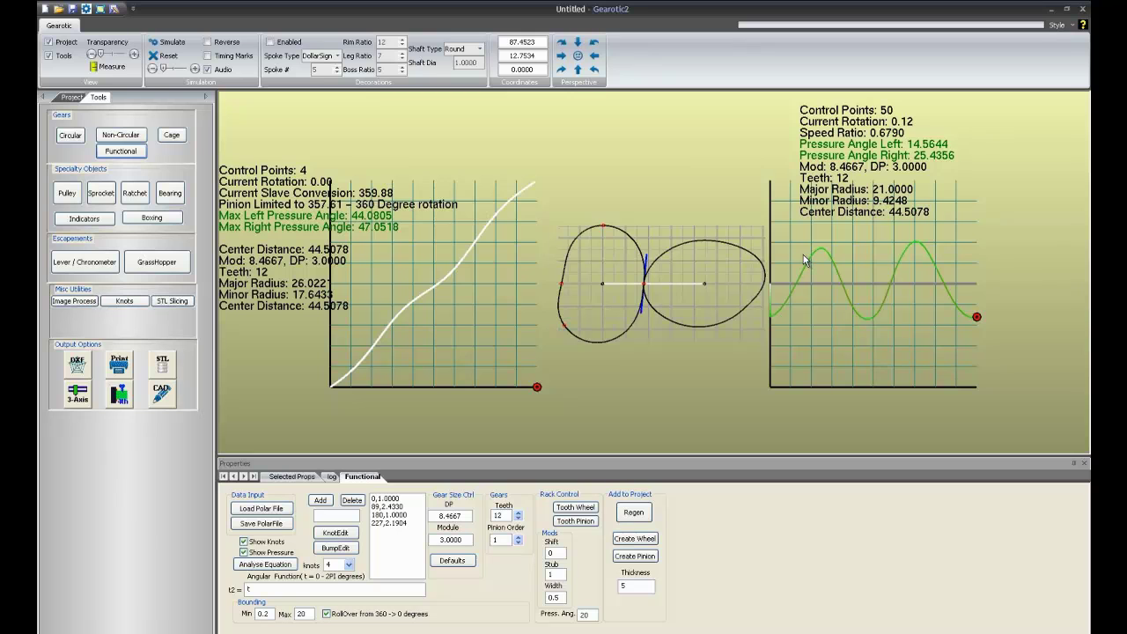
mouse_move(872, 308)
mouse_down()
mouse_move(645, 296)
mouse_move(737, 301)
mouse_up()
scroll(651, 296, up, 3)
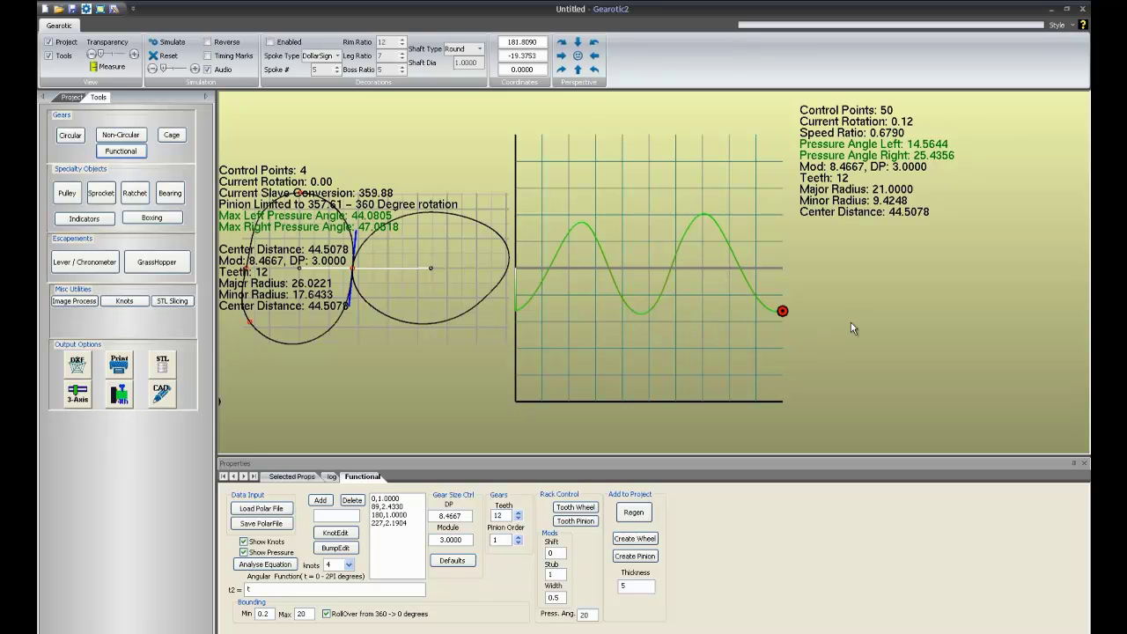
click(169, 44)
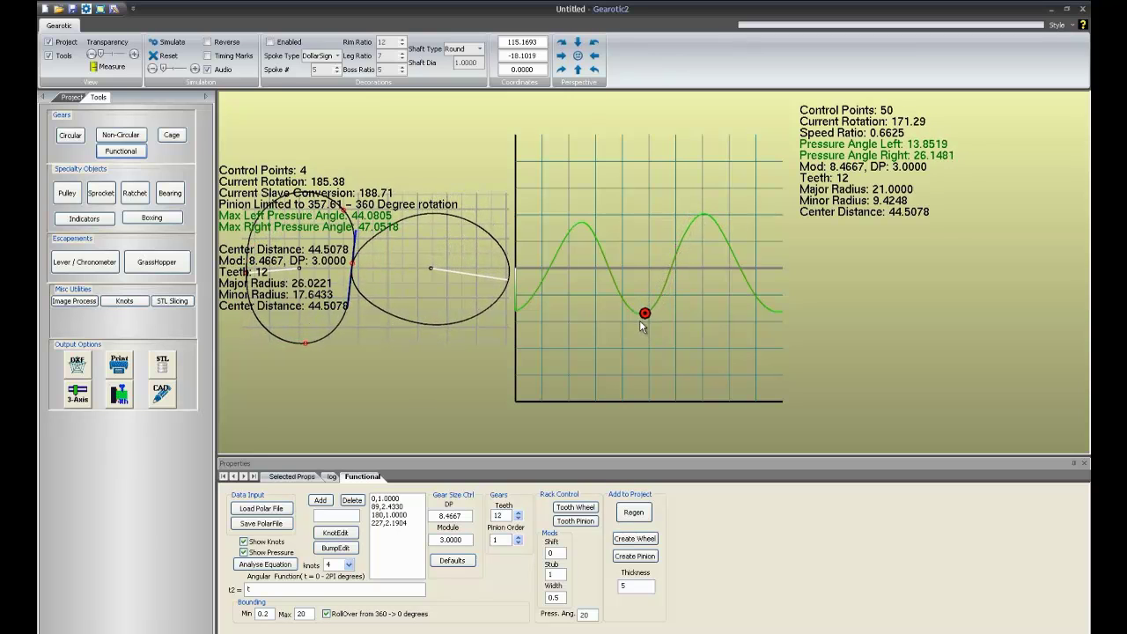
drag(556, 321, 712, 328)
scroll(713, 321, down, 2)
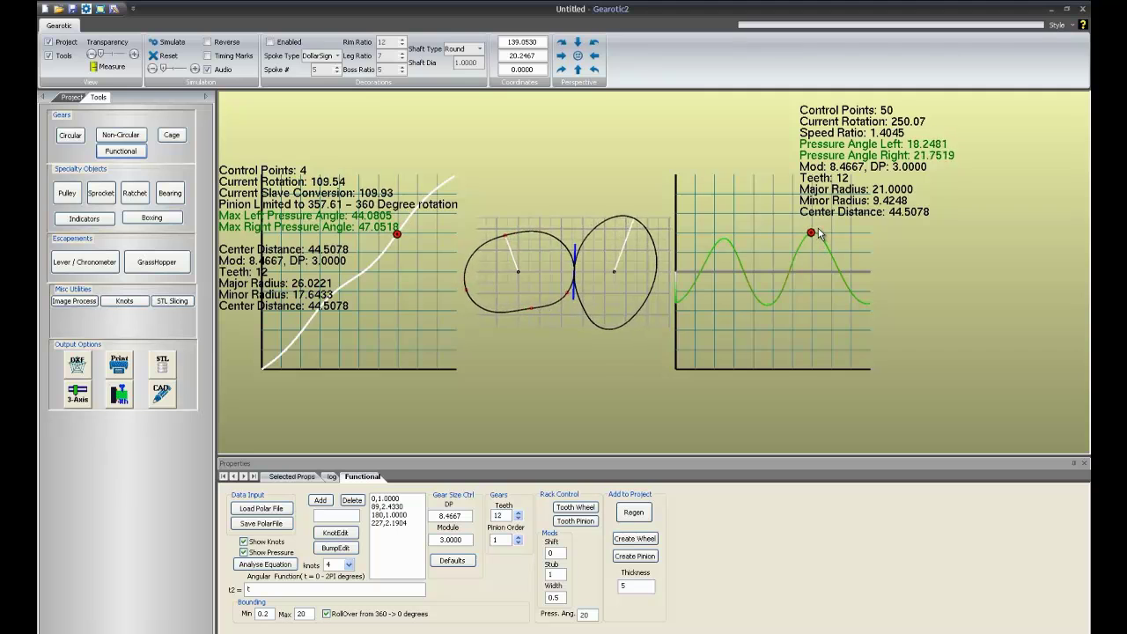
Examine how the pressure line tilts at the contact point while the two gears turn
scroll(581, 369, up, 2)
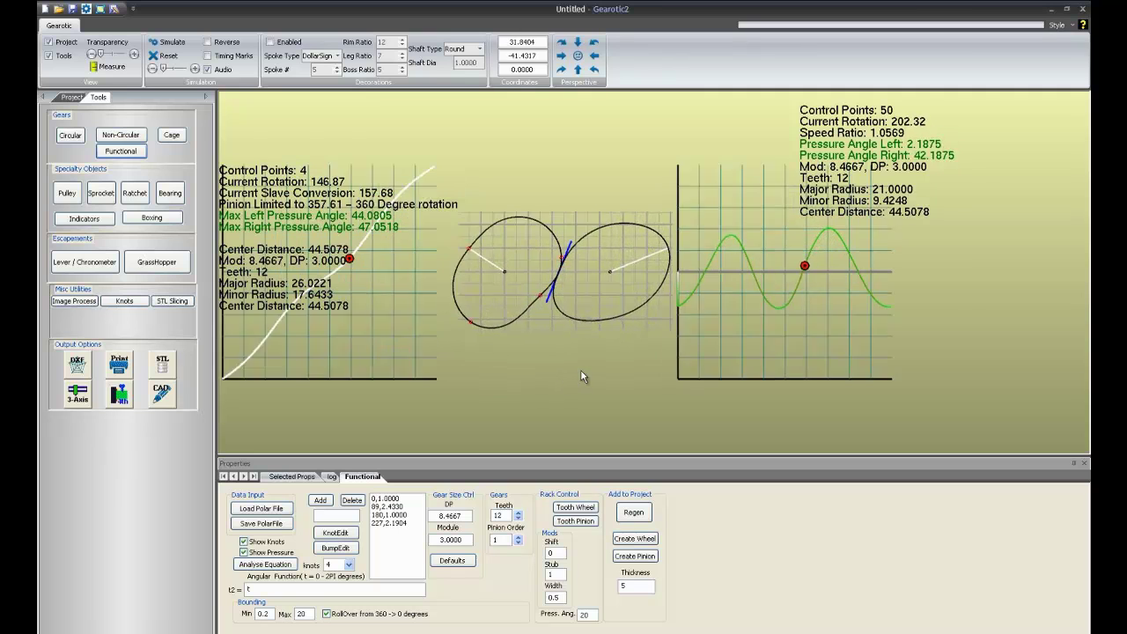
scroll(588, 366, up, 3)
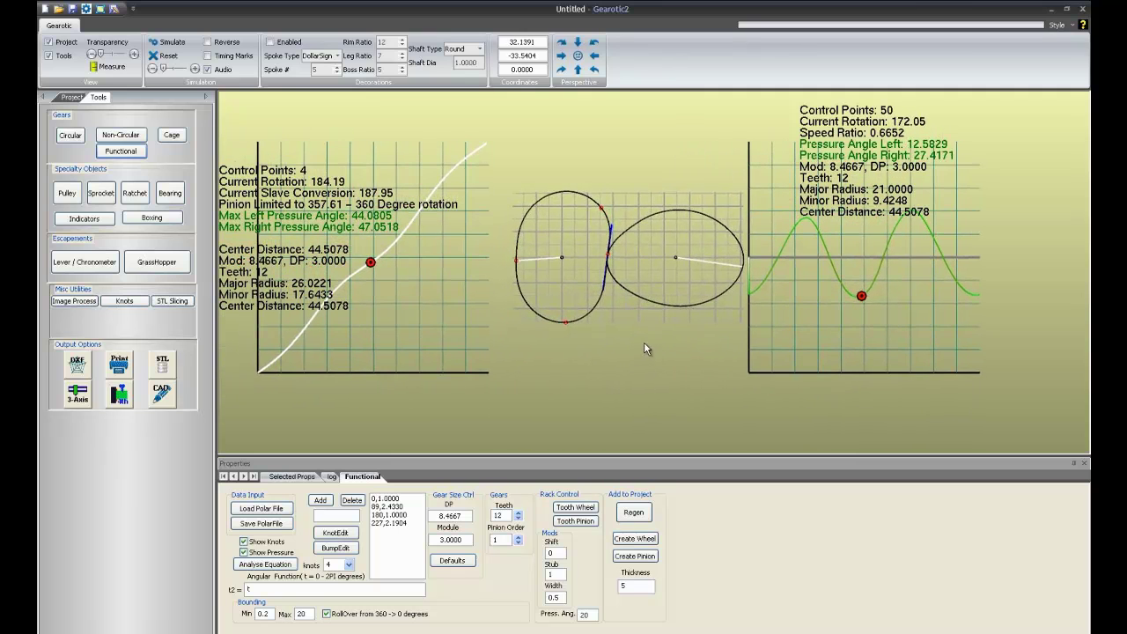
scroll(645, 342, down, 3)
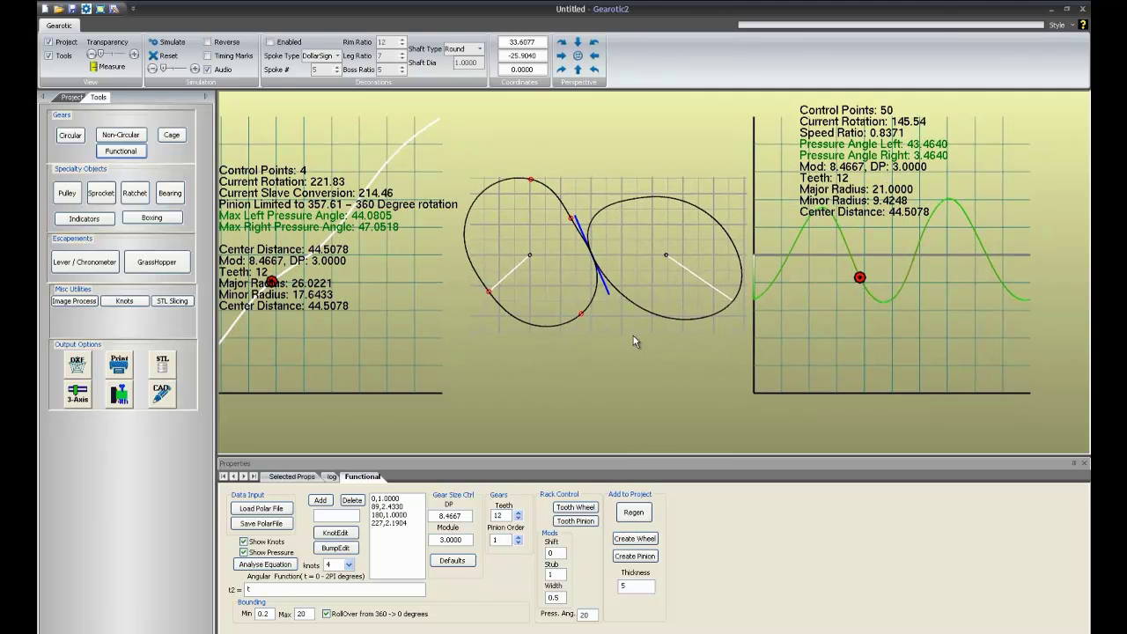
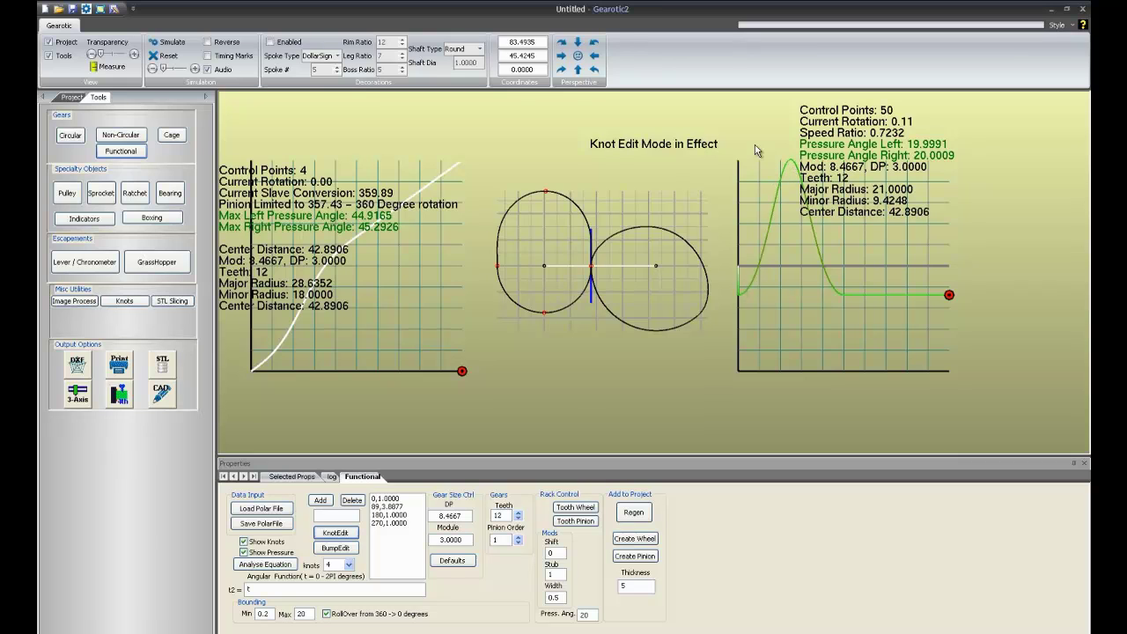
Simulate the gears with the 89°, 3.8877 knot and stop near the peak of the speed ratio graph
click(168, 42)
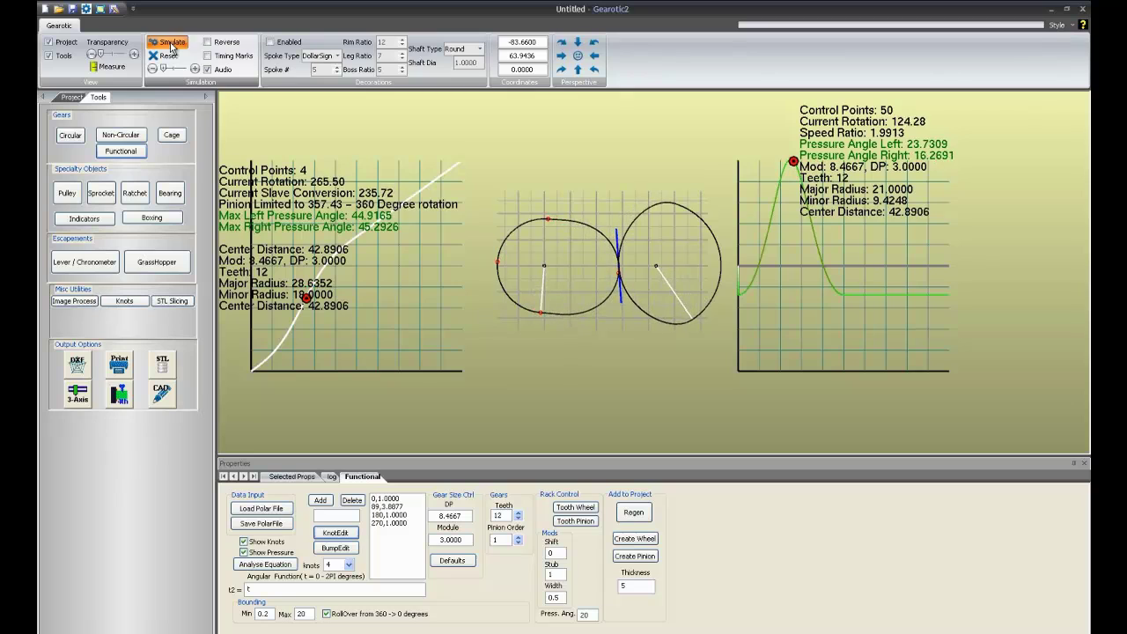
click(175, 45)
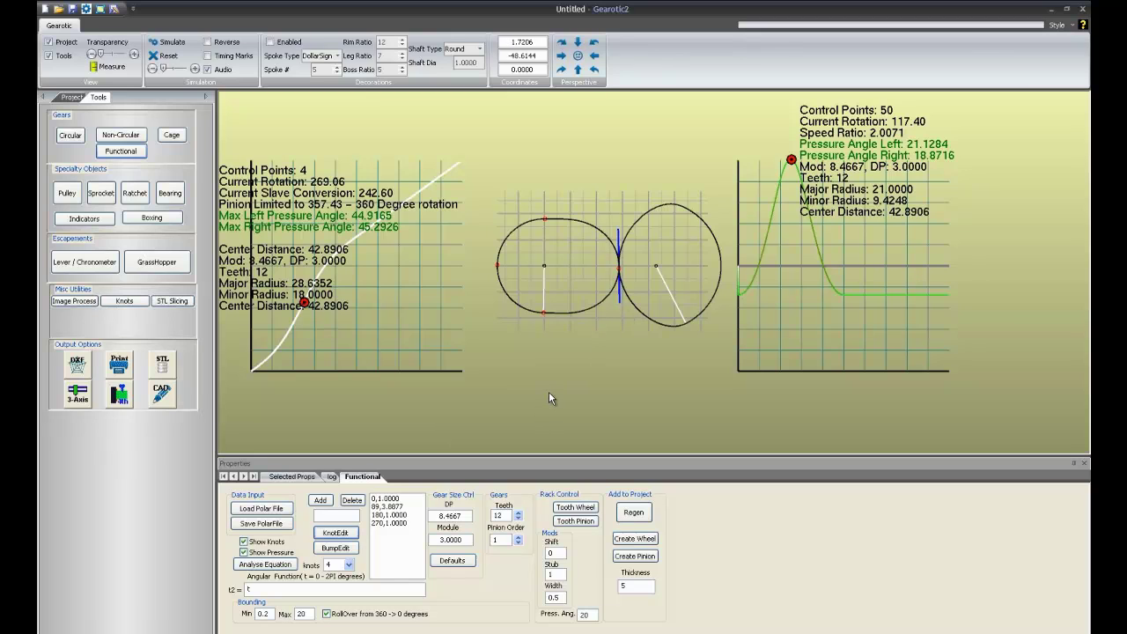
Turn off the rollover from 360 to 0 degrees and inspect the regenerated wheel and pinion curves
click(326, 614)
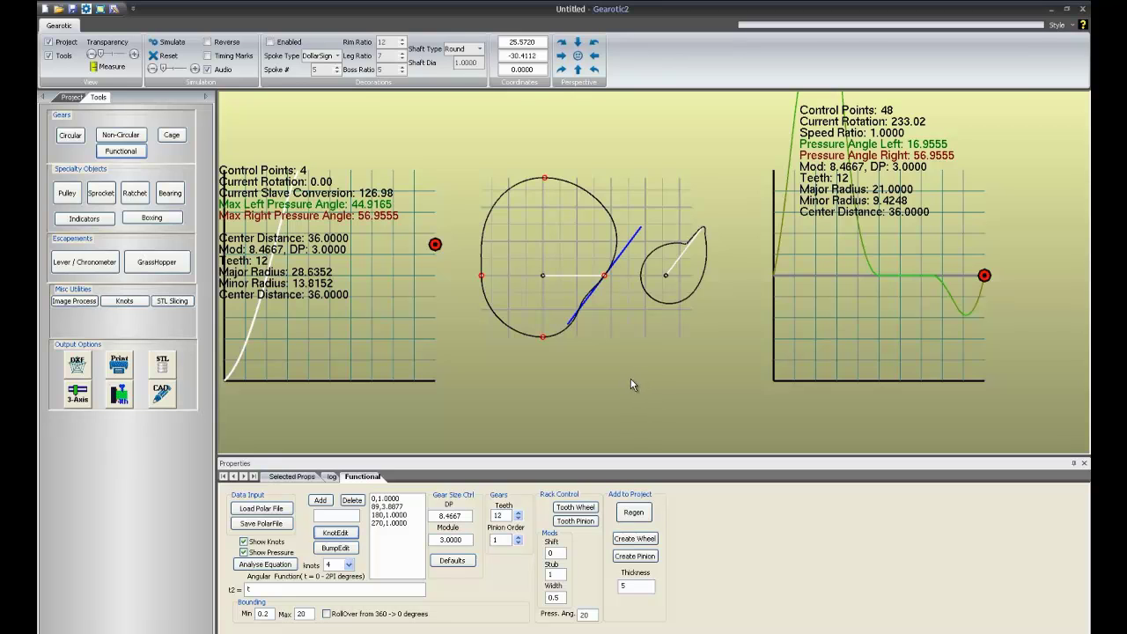
scroll(726, 298, down, 2)
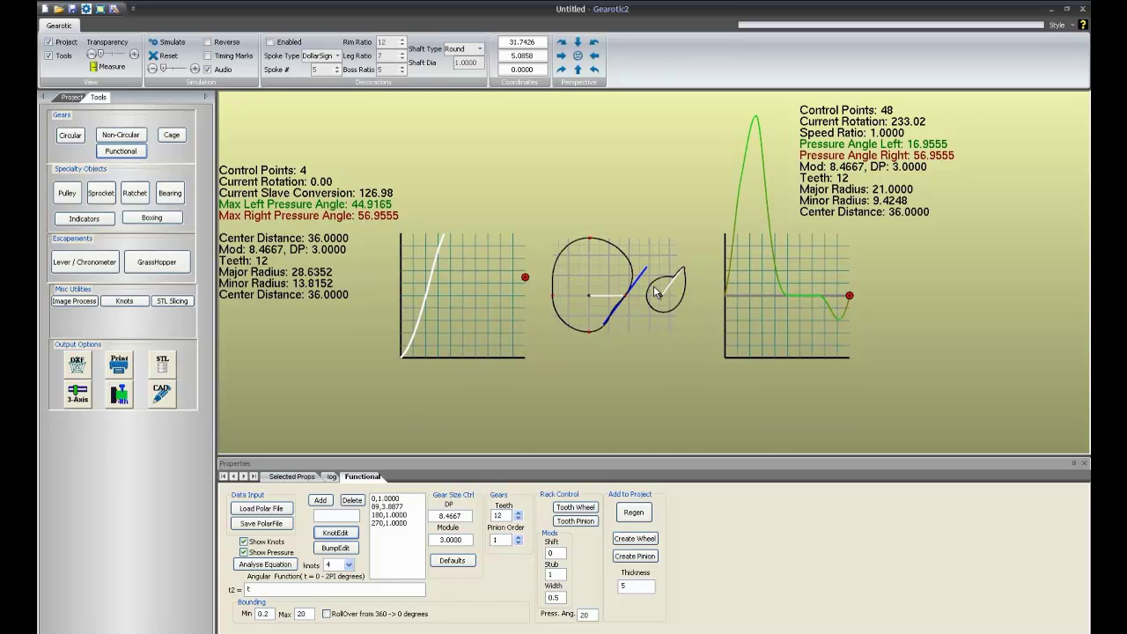
scroll(636, 359, up, 2)
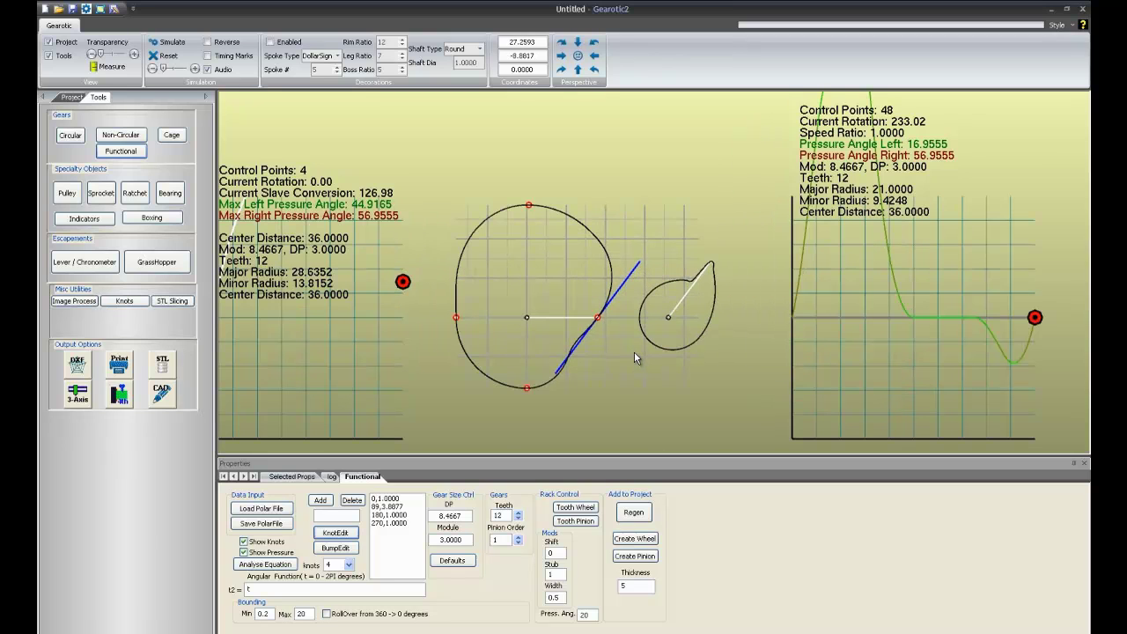
scroll(634, 351, down, 3)
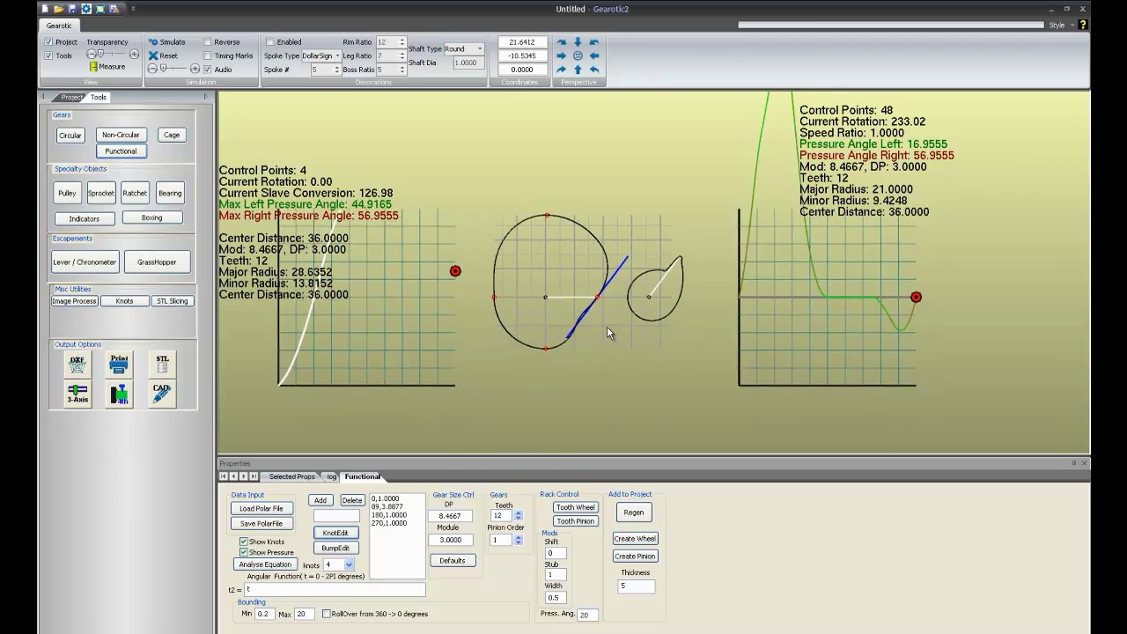
Simulate the pair without rollover and stop when the wheel's 89° knot meets the pinion
scroll(606, 332, up, 2)
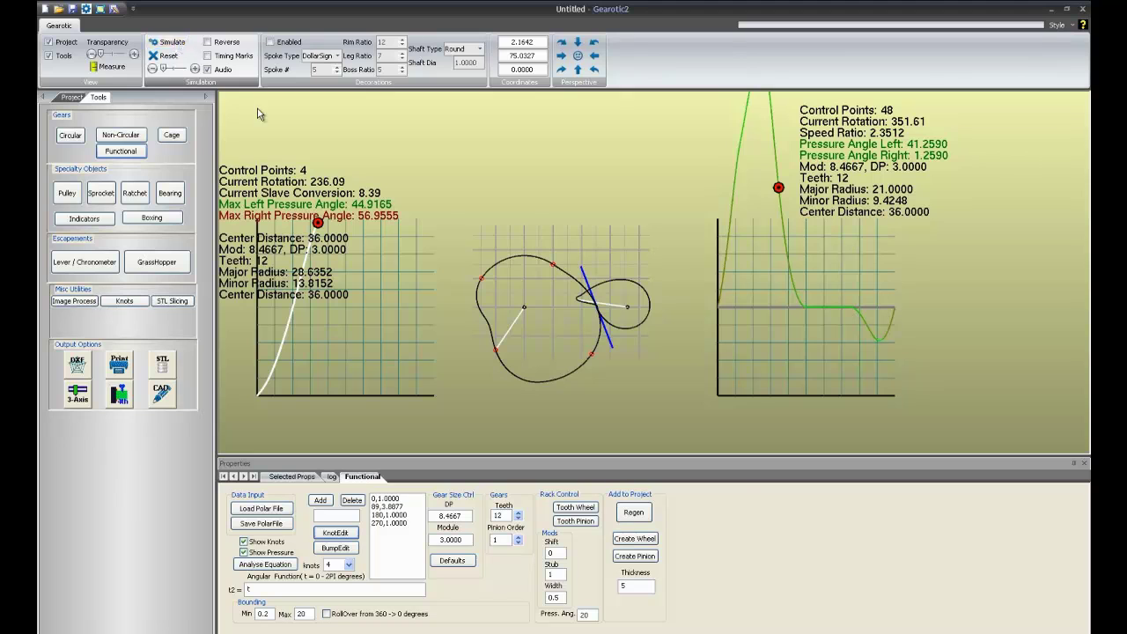
scroll(636, 360, up, 3)
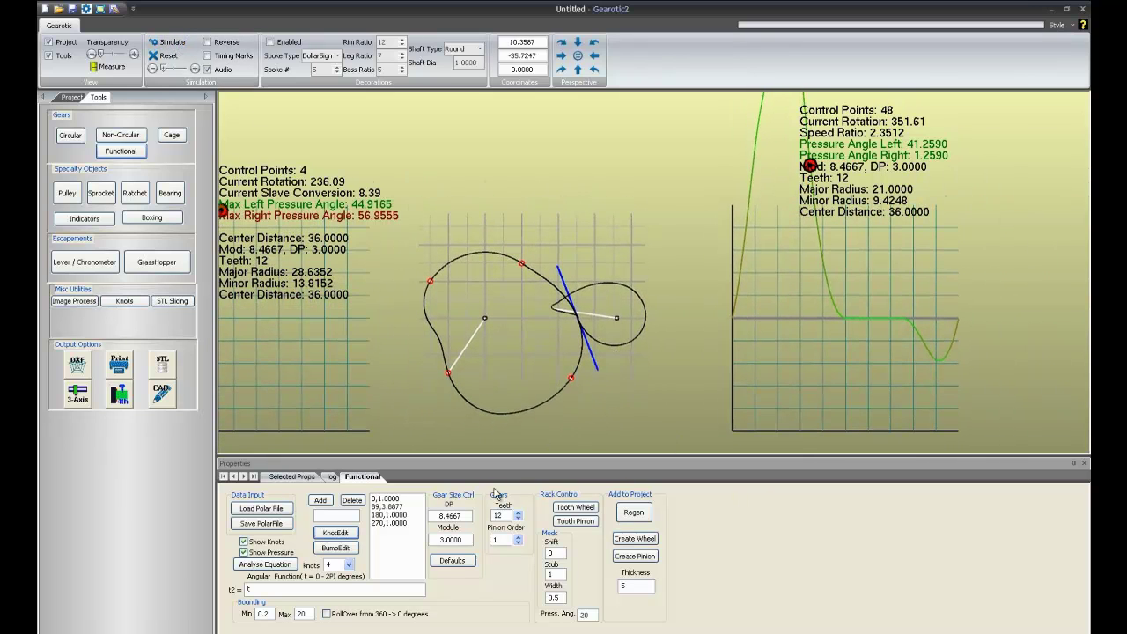
scroll(681, 362, down, 5)
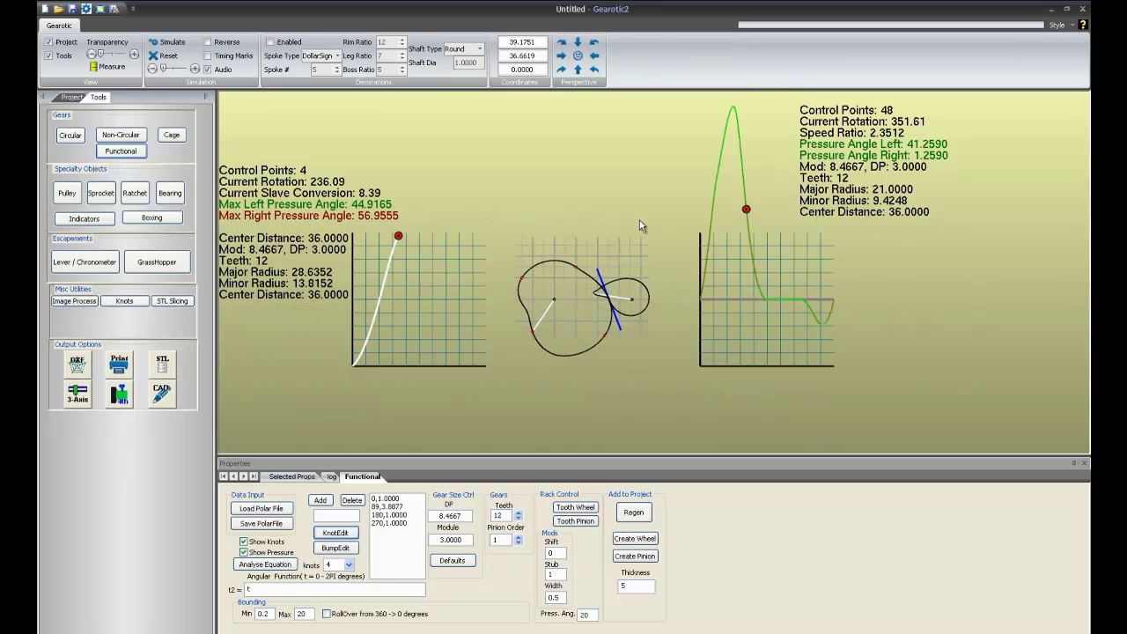
click(172, 42)
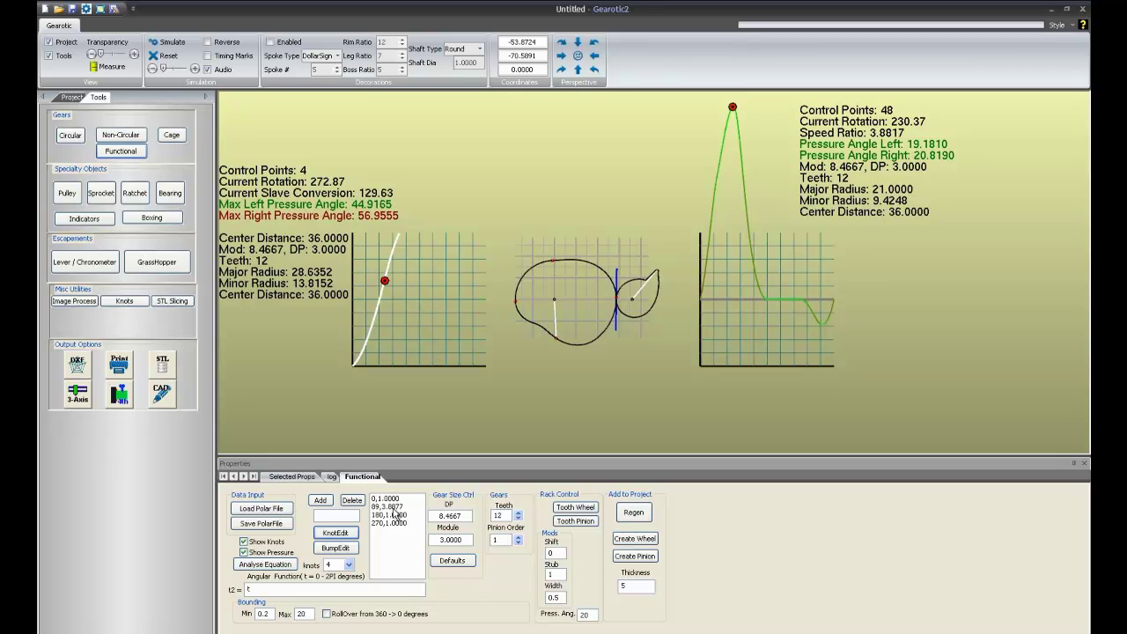
Examine the contact at the wheel's 89° knot, comparing the pressure line with both pitch curves and the pinion centre
scroll(588, 360, up, 3)
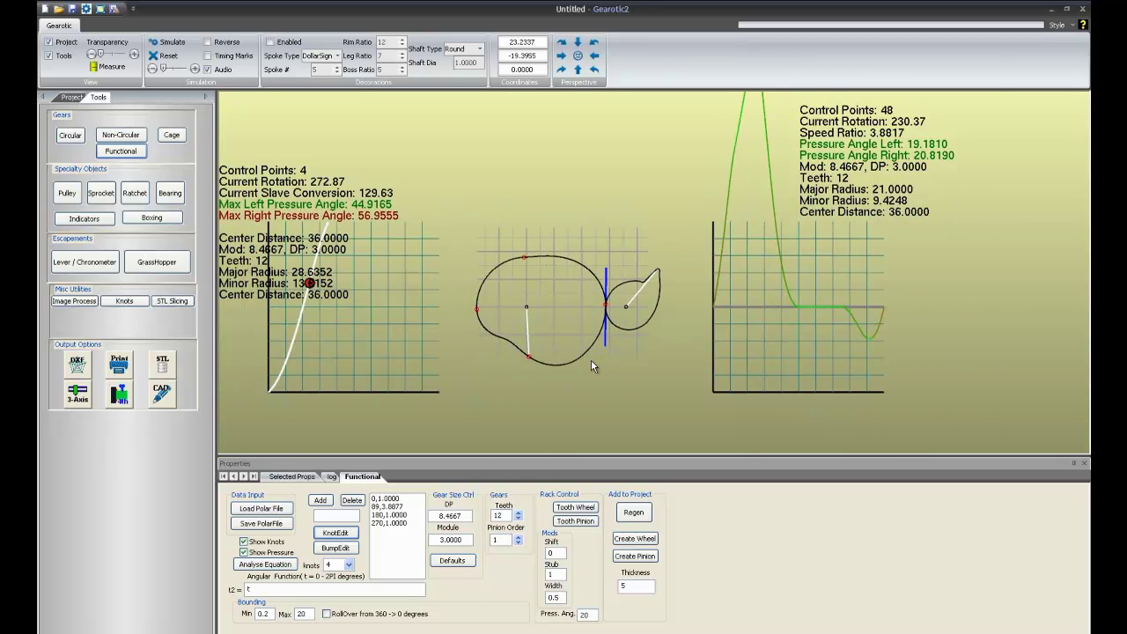
scroll(591, 359, up, 4)
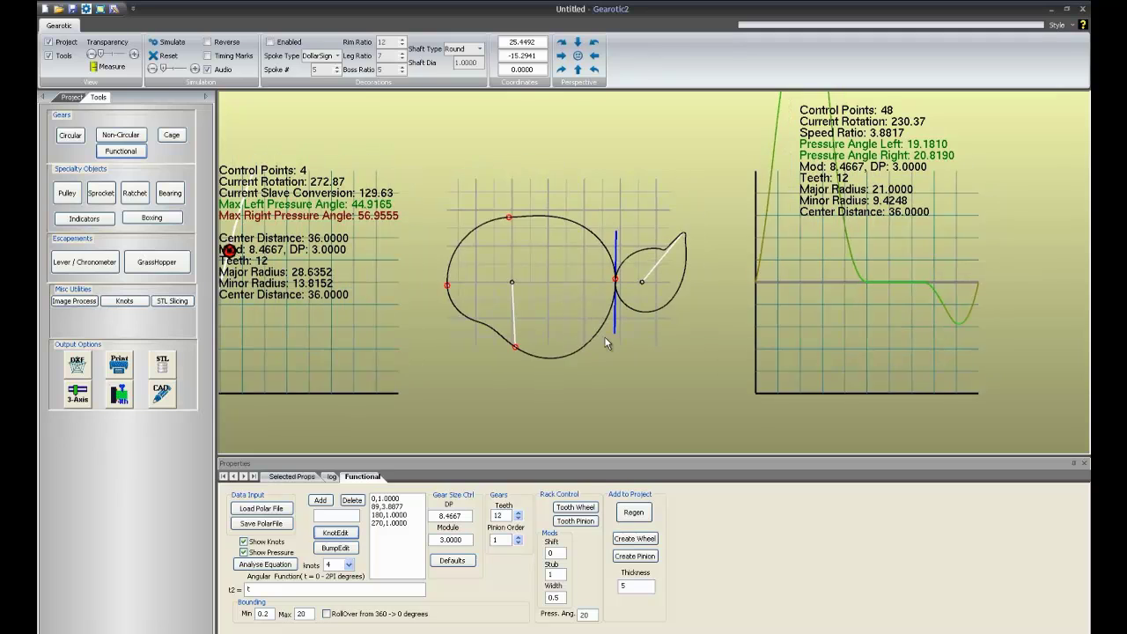
scroll(605, 344, down, 4)
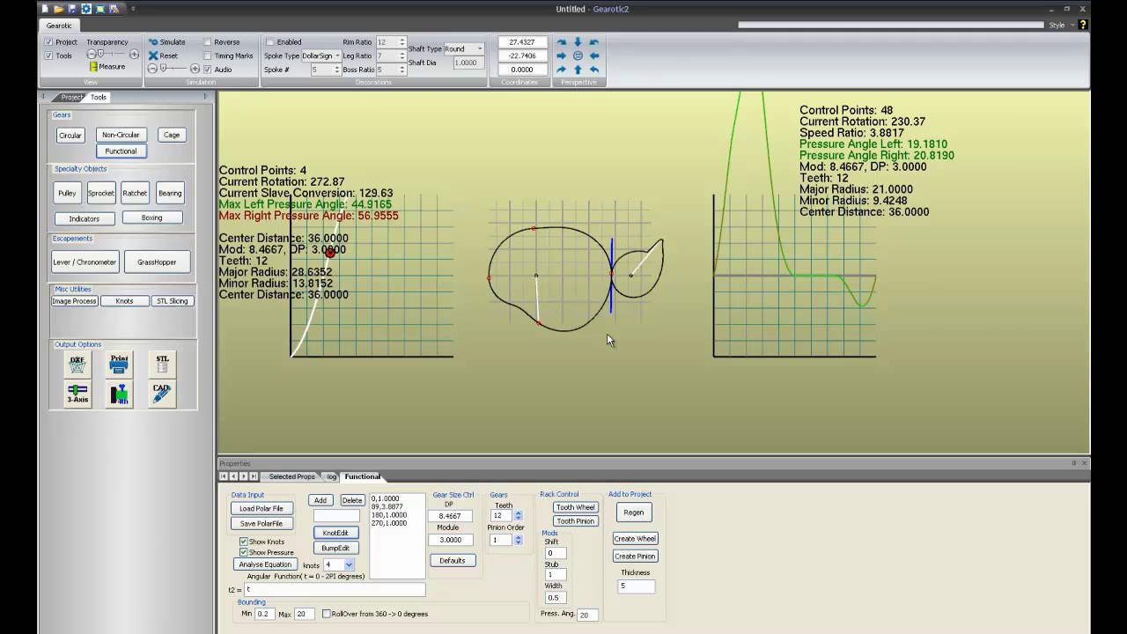
scroll(606, 317, up, 3)
scroll(605, 310, down, 2)
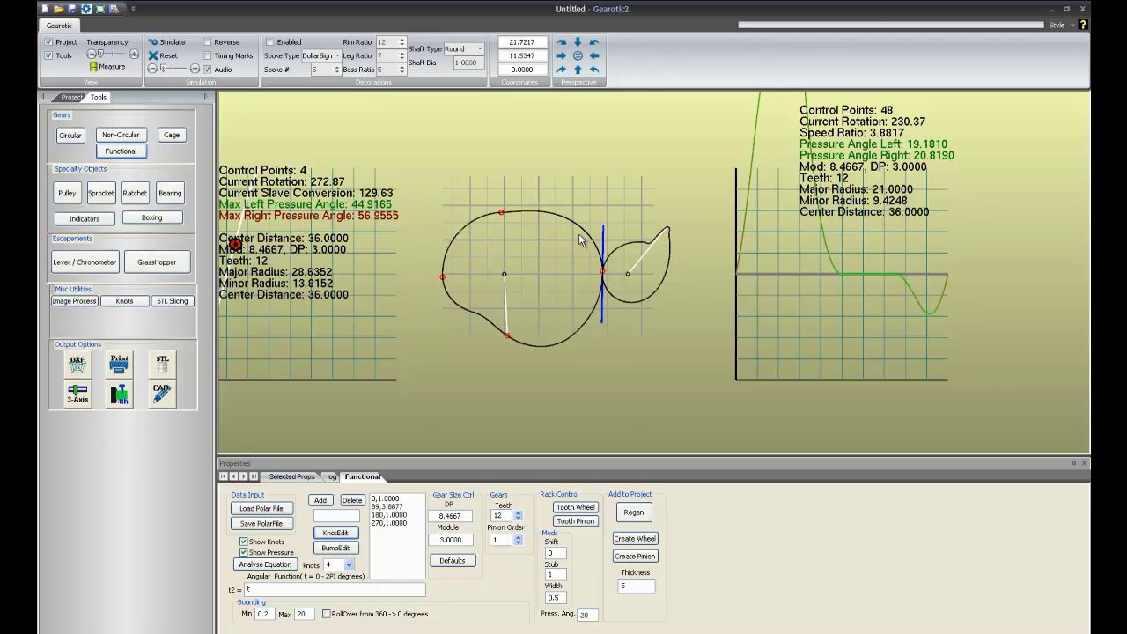
scroll(579, 239, down, 1)
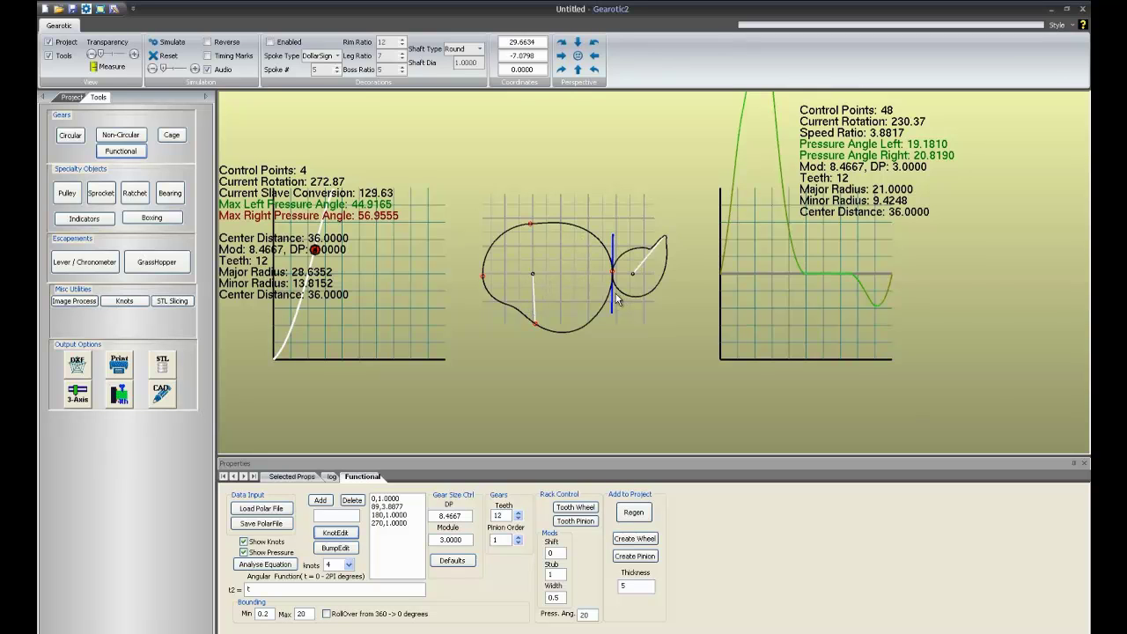
scroll(616, 300, down, 3)
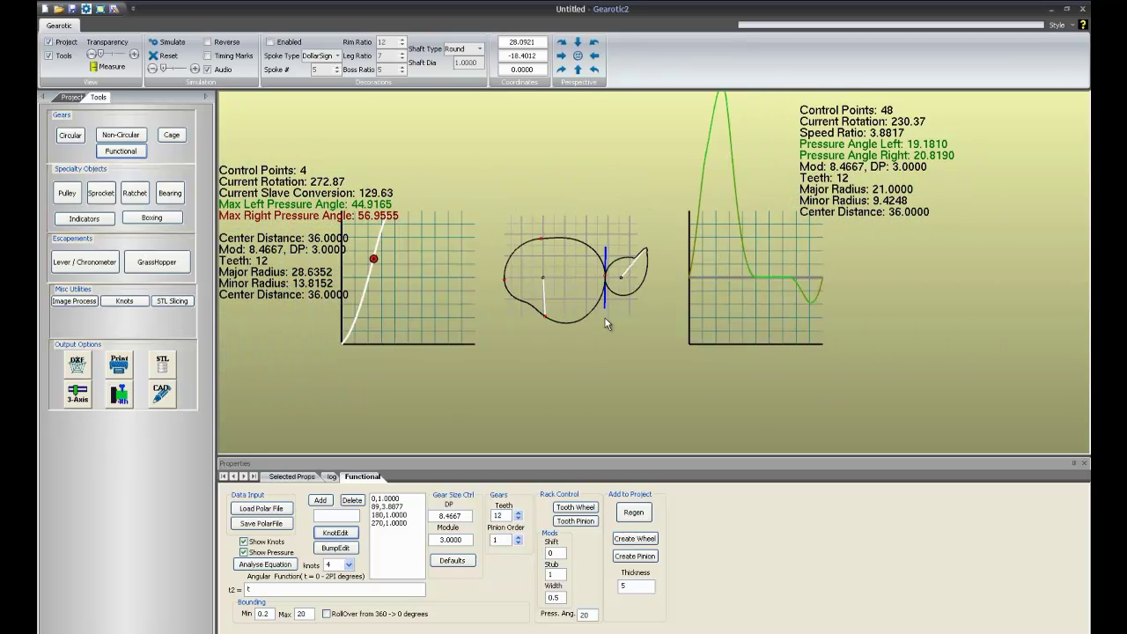
scroll(605, 318, up, 3)
scroll(610, 316, down, 3)
scroll(614, 326, up, 2)
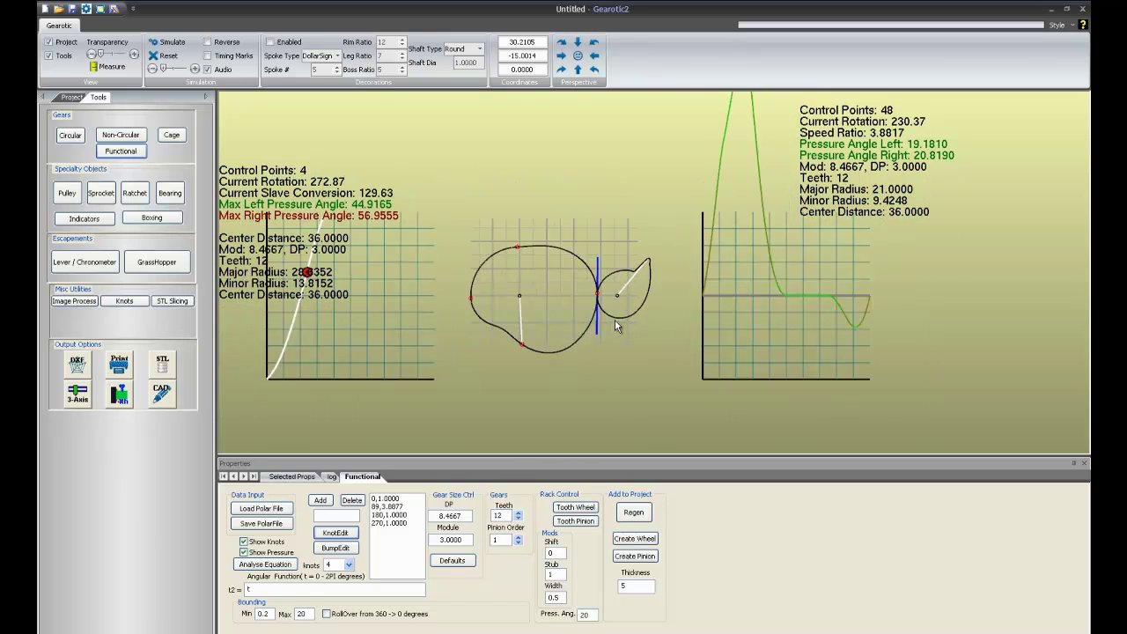
scroll(615, 326, down, 2)
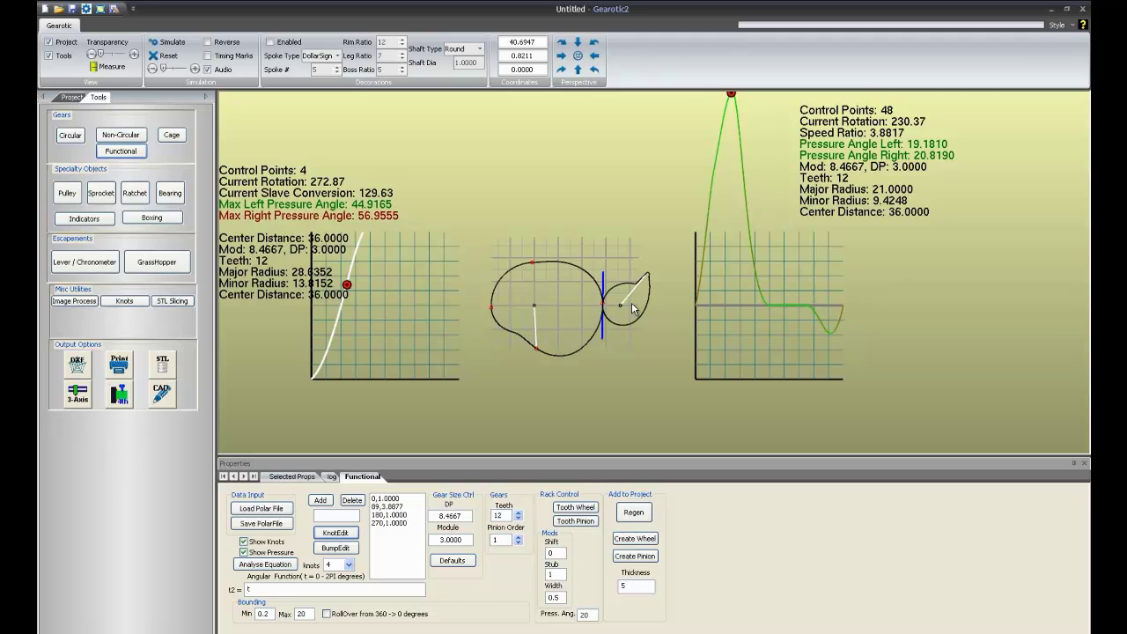
scroll(623, 343, up, 3)
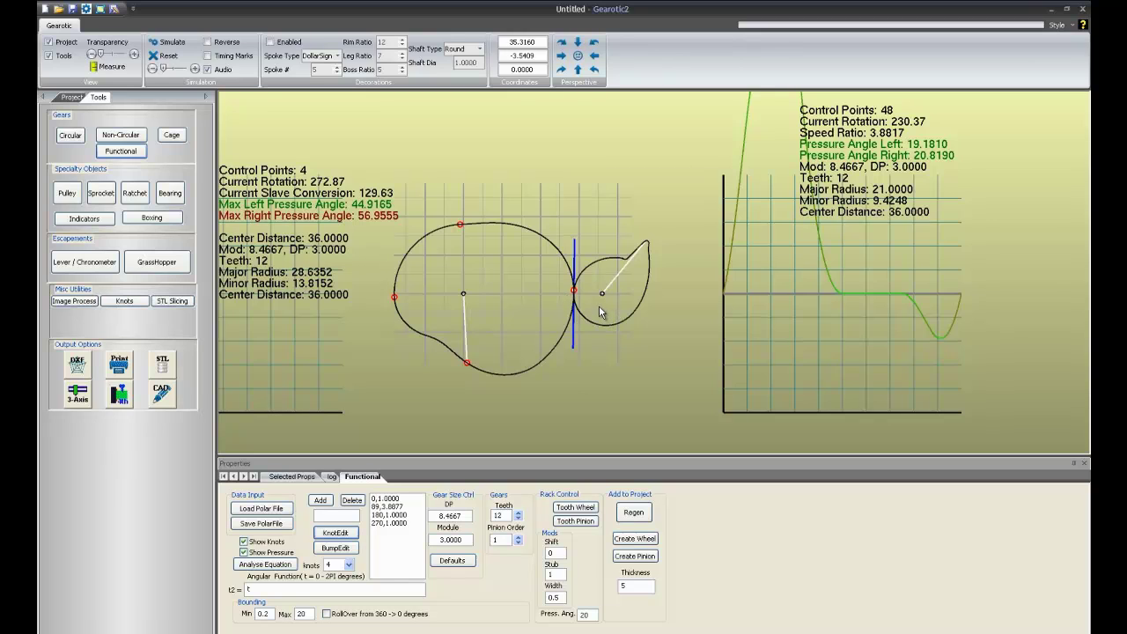
Examine the pinion's notch and the pressure line with the gears meeting near the wheel's 0° knot
drag(567, 351, 580, 352)
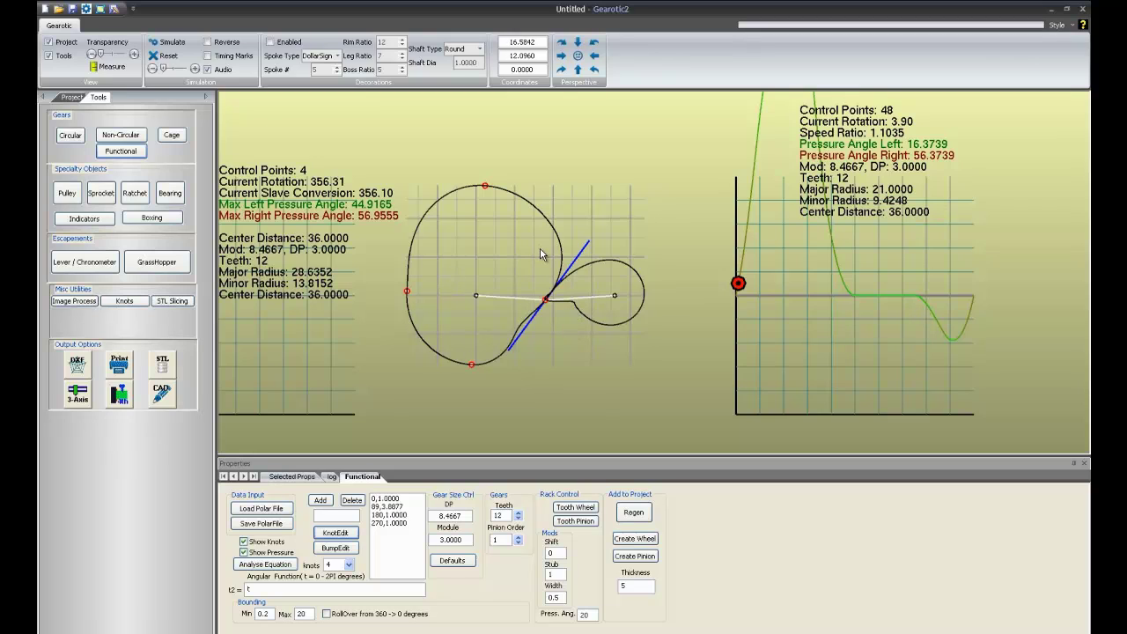
drag(542, 247, 549, 269)
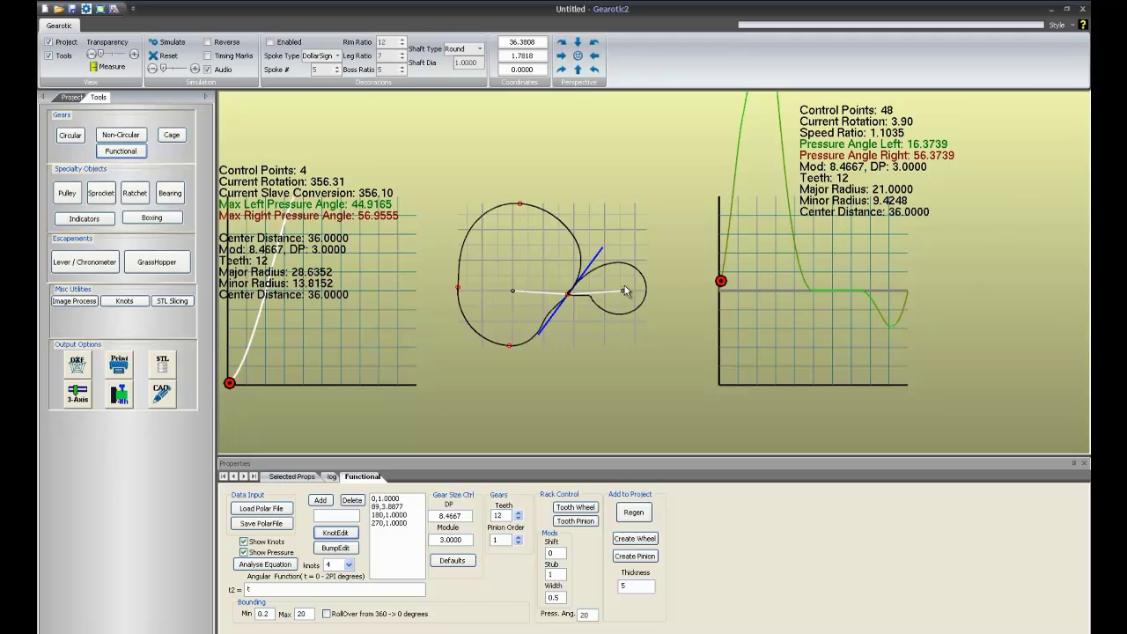
scroll(624, 291, up, 2)
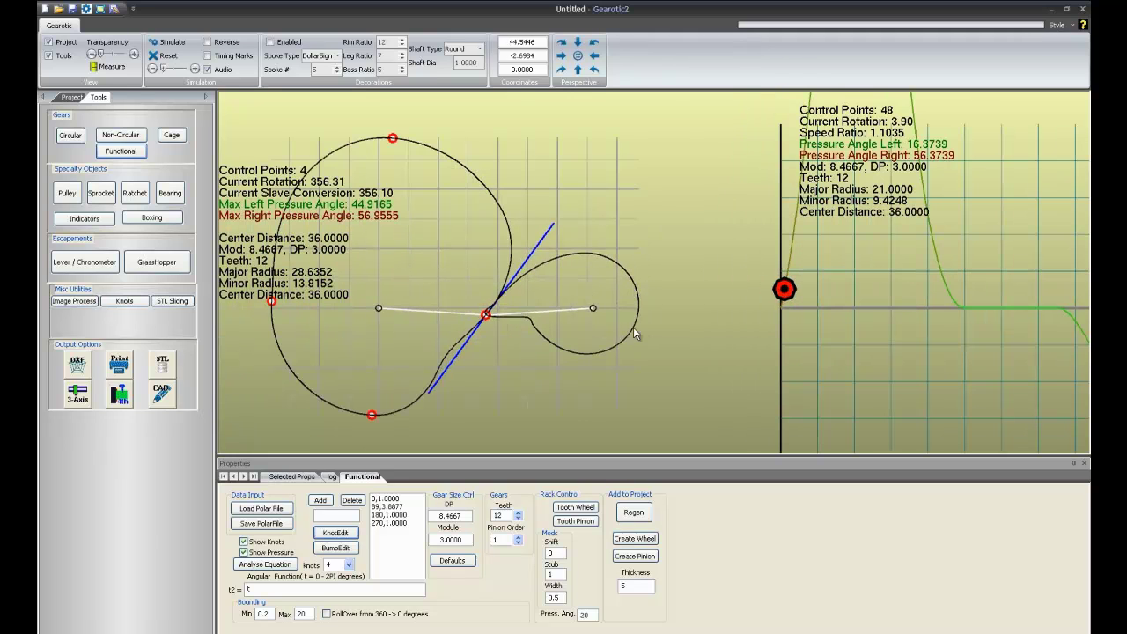
scroll(570, 317, down, 1)
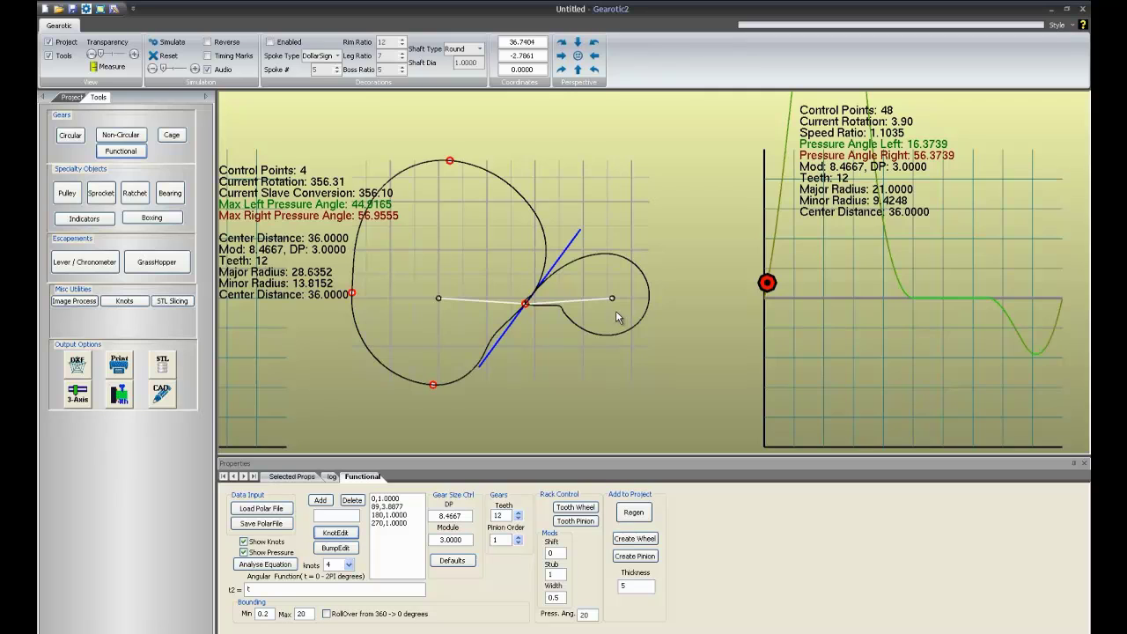
Run the simulation again, stop near the wheel's 0° knot and inspect where the two pitch curves meet along the pressure line
click(170, 41)
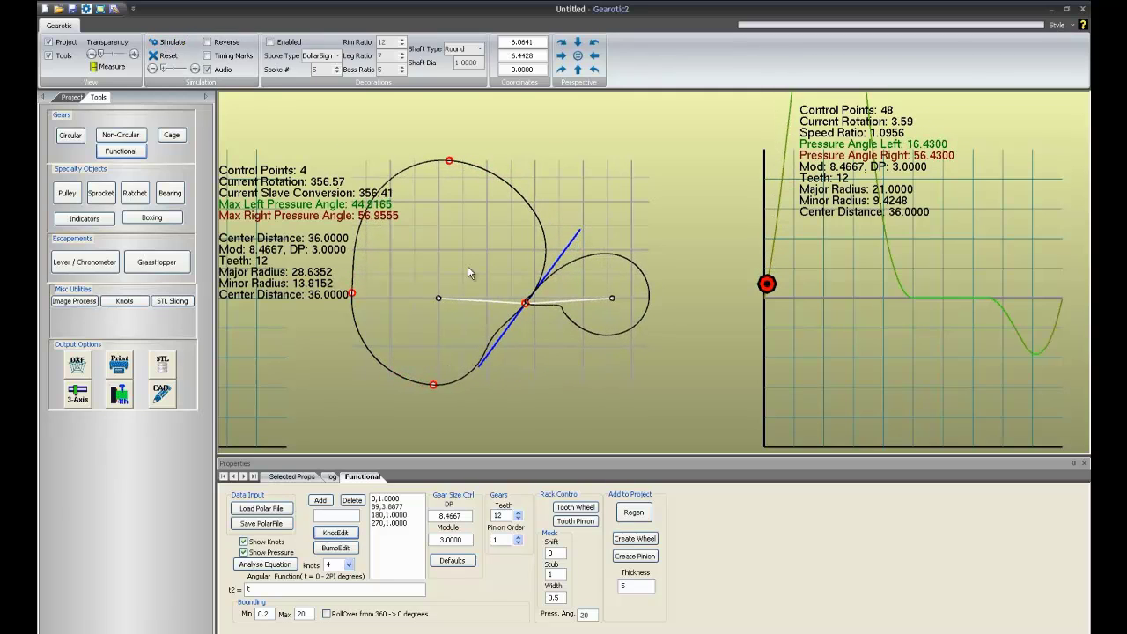
scroll(516, 293, down, 2)
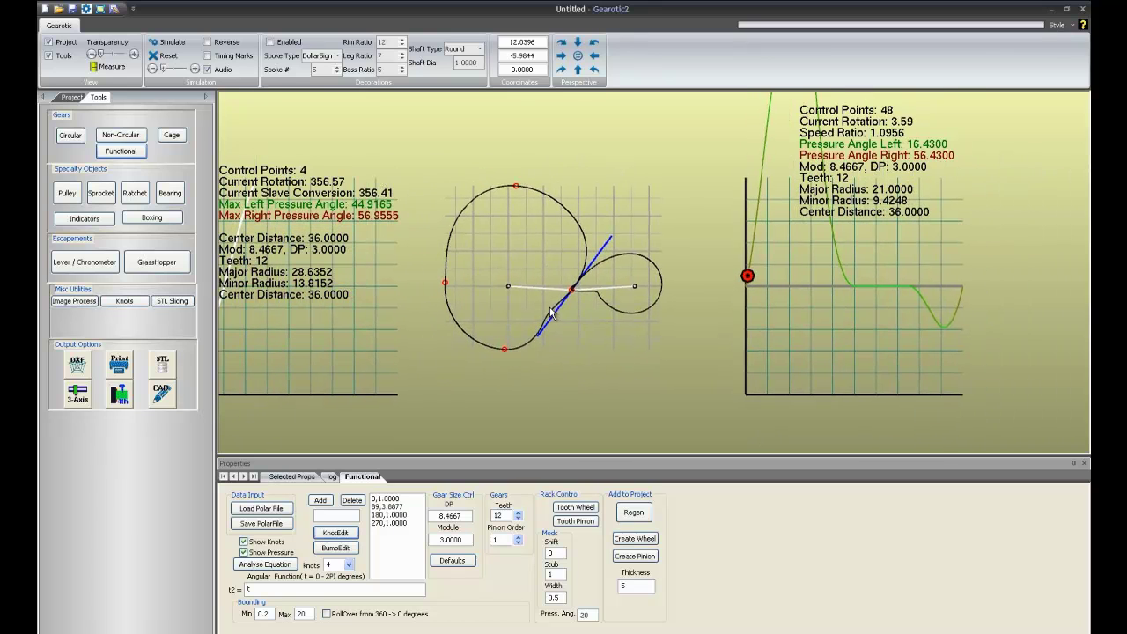
scroll(550, 306, up, 2)
scroll(550, 306, down, 2)
scroll(546, 322, up, 2)
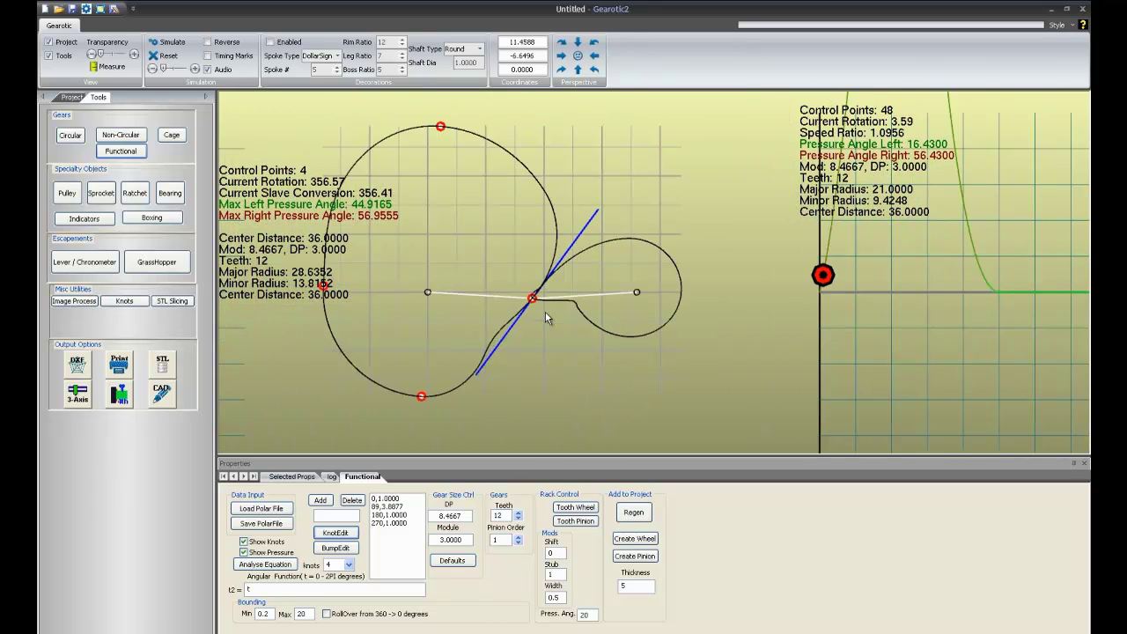
Examine the contact and speed graph near the wheel's 0° knot and run the simulation without rollover
scroll(545, 311, down, 3)
scroll(539, 310, up, 1)
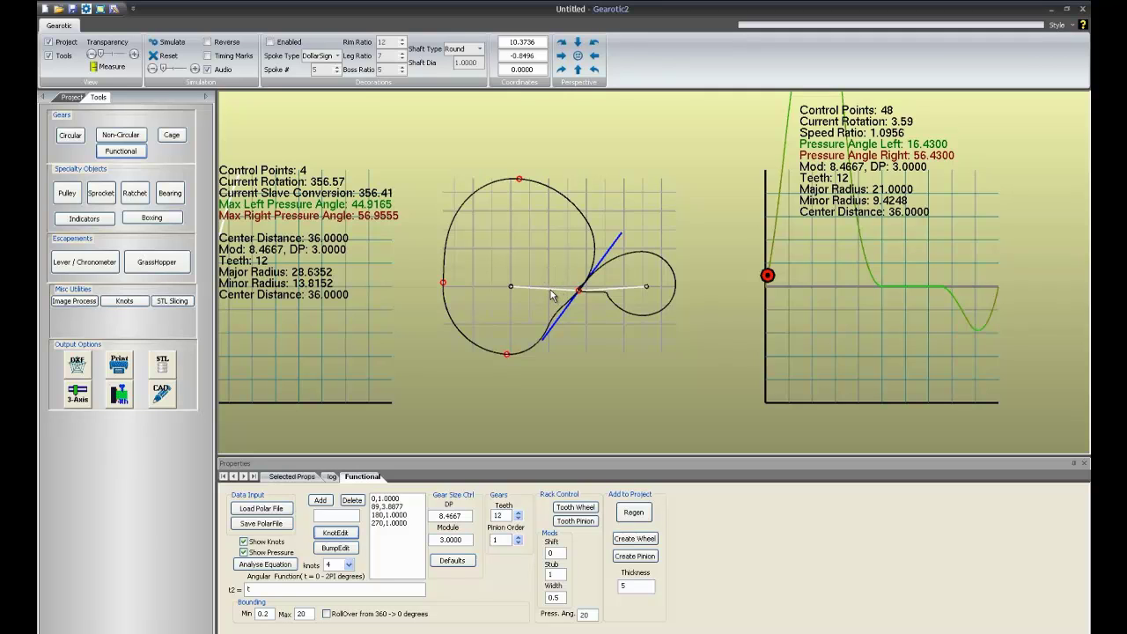
scroll(551, 283, up, 2)
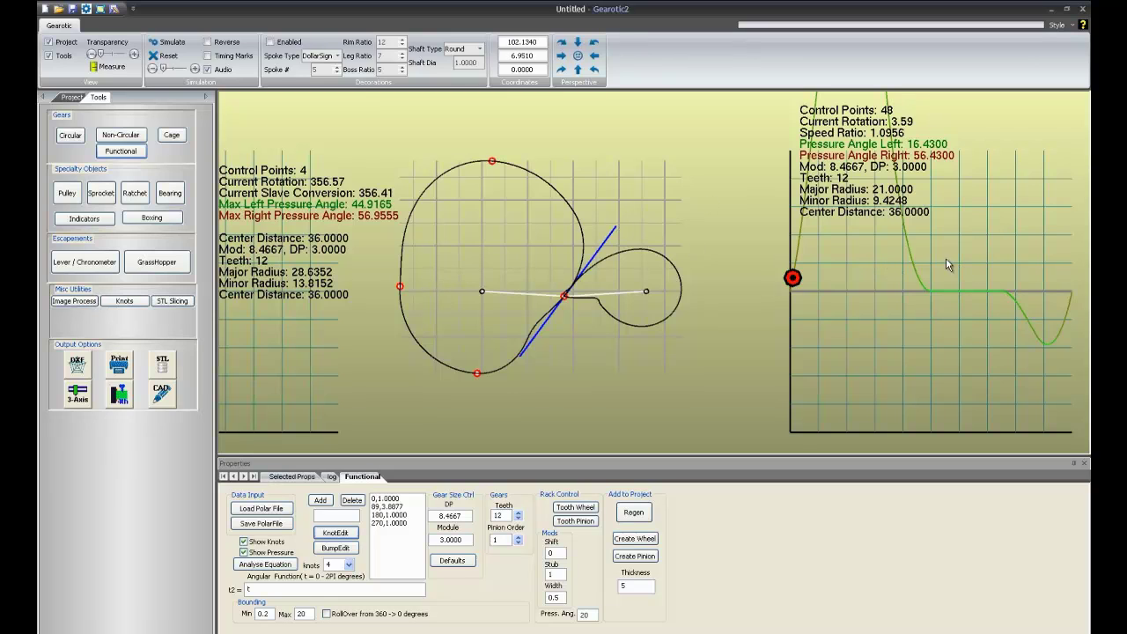
click(167, 42)
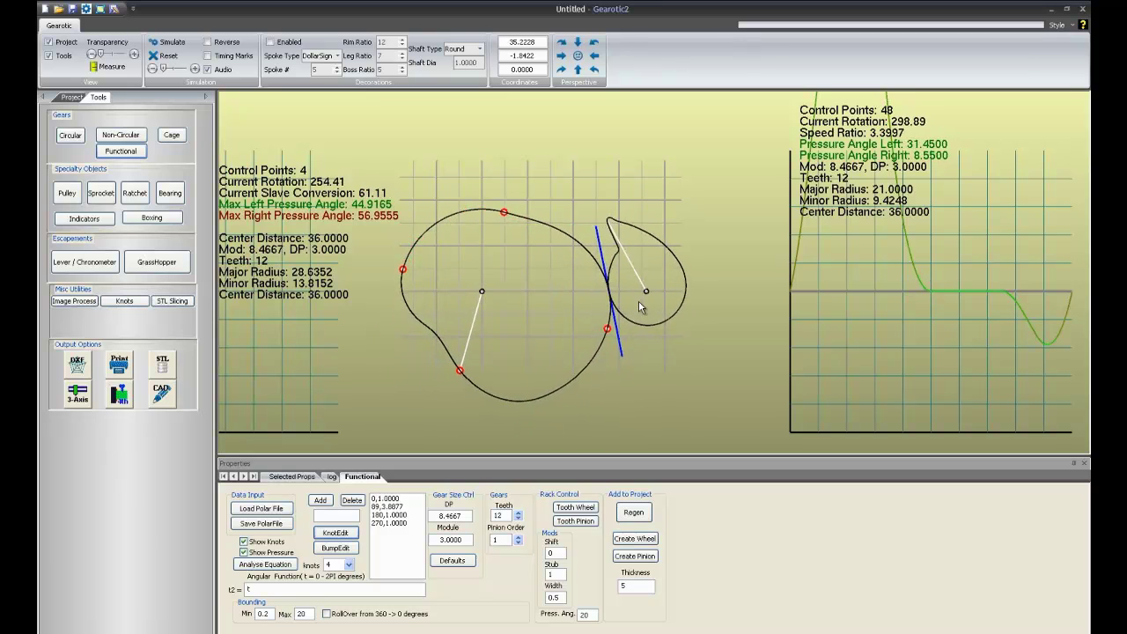
Enable rollover from 360 to 0 degrees, comparing the pinion shape and speed graph with it off and on
click(328, 614)
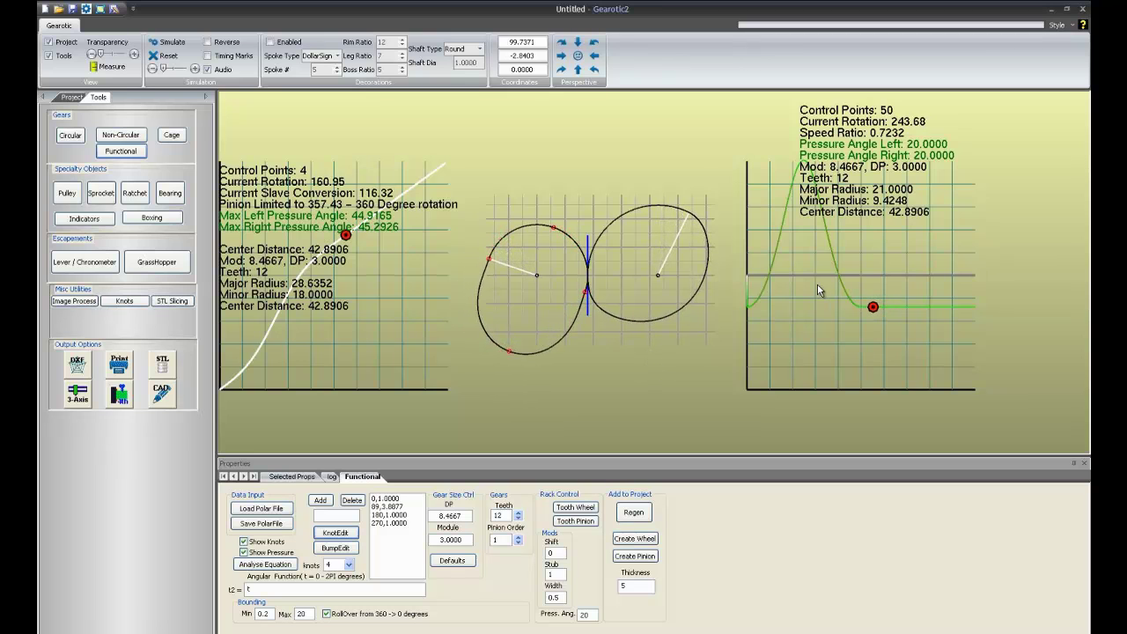
drag(817, 283, 619, 291)
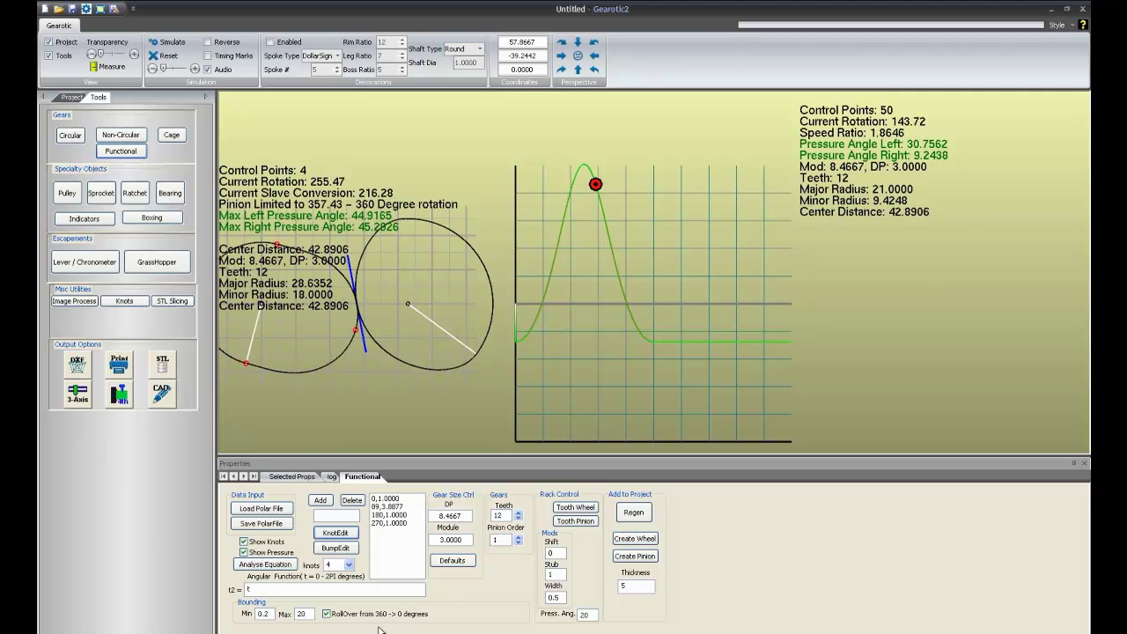
click(327, 614)
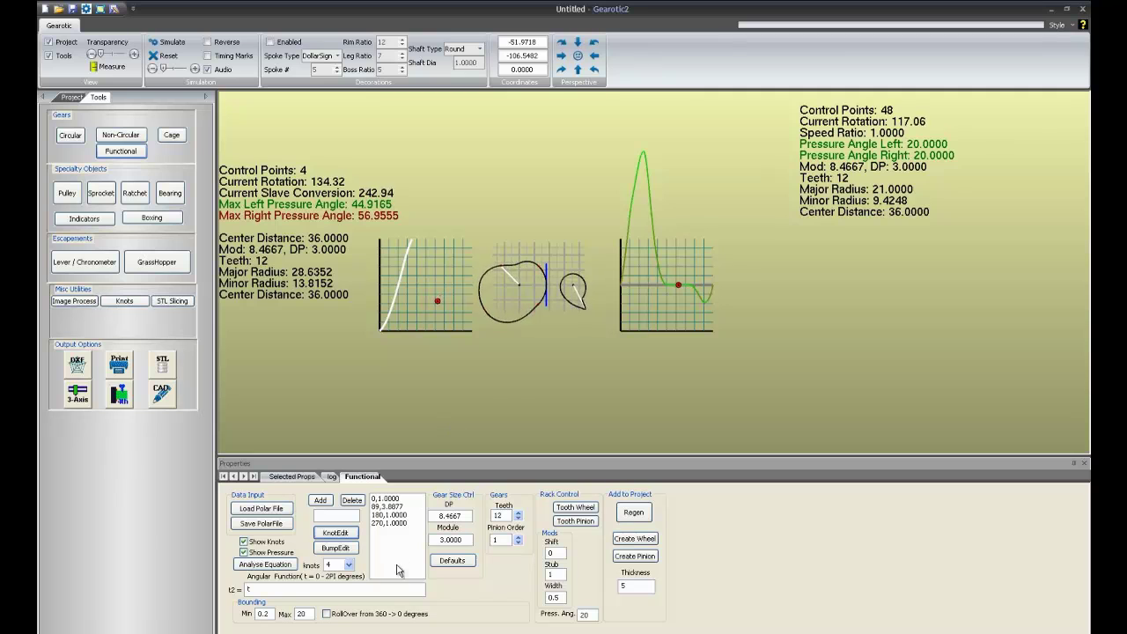
click(328, 613)
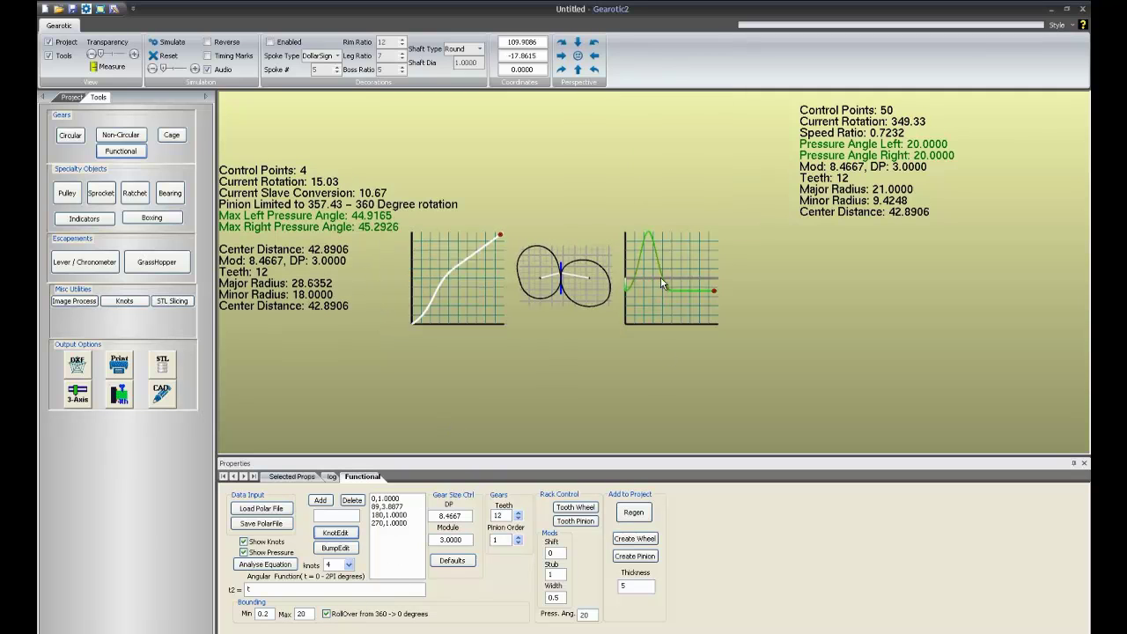
Follow the simulated rollover pair, checking the speed ratio curve and the pressure line where the pitch curves touch
scroll(630, 337, up, 2)
scroll(634, 343, down, 2)
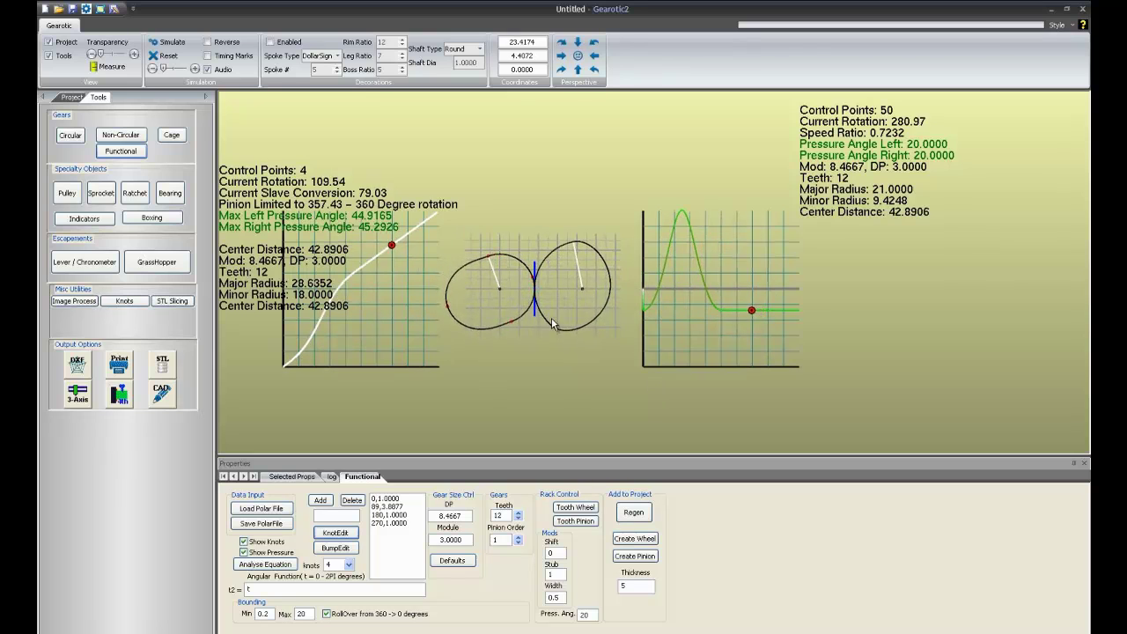
scroll(555, 313, up, 1)
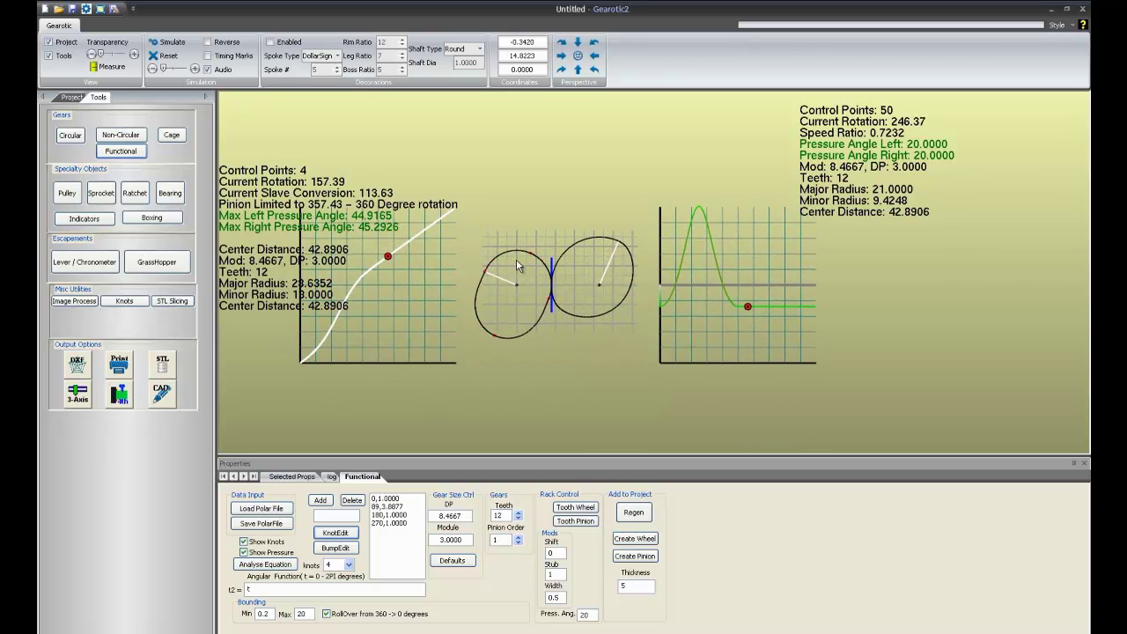
scroll(688, 267, up, 1)
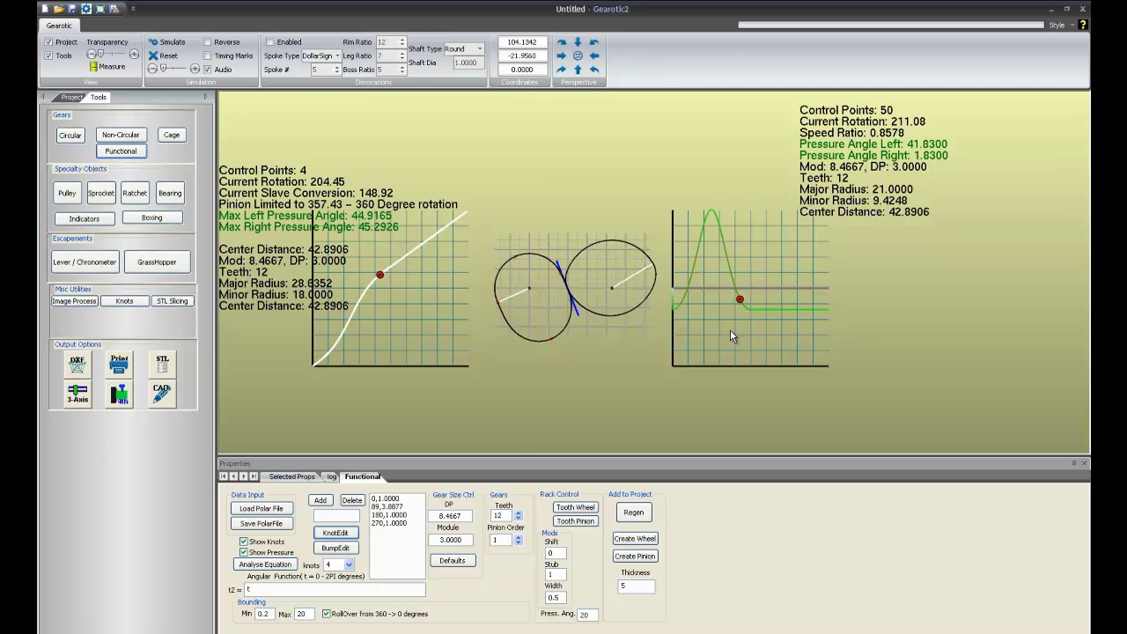
scroll(611, 324, down, 1)
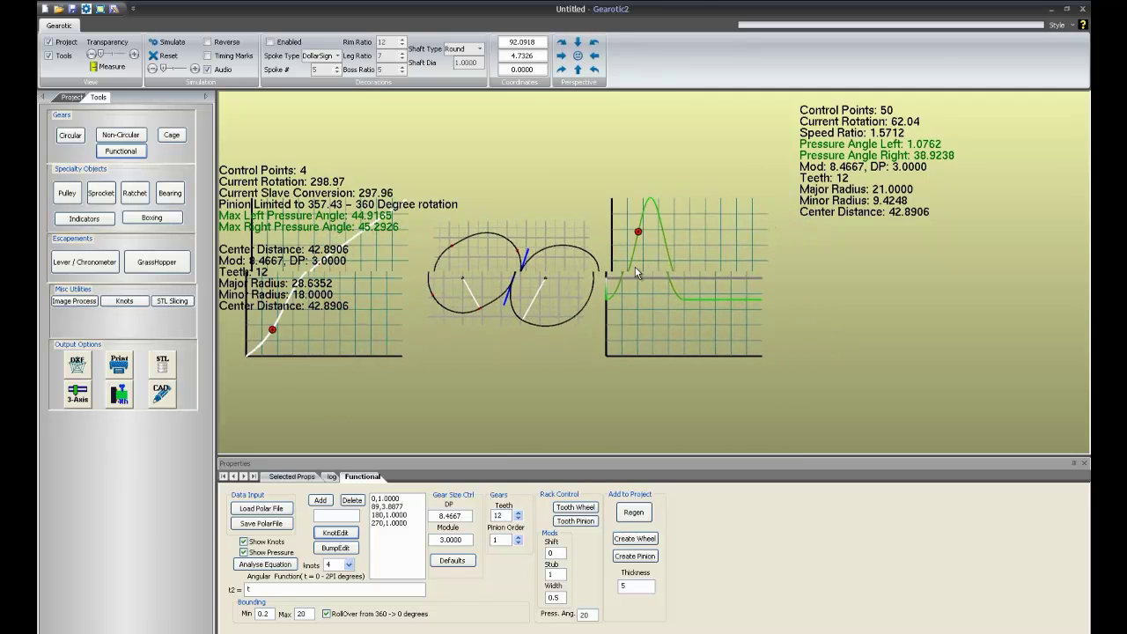
drag(710, 276, 657, 270)
scroll(674, 317, up, 2)
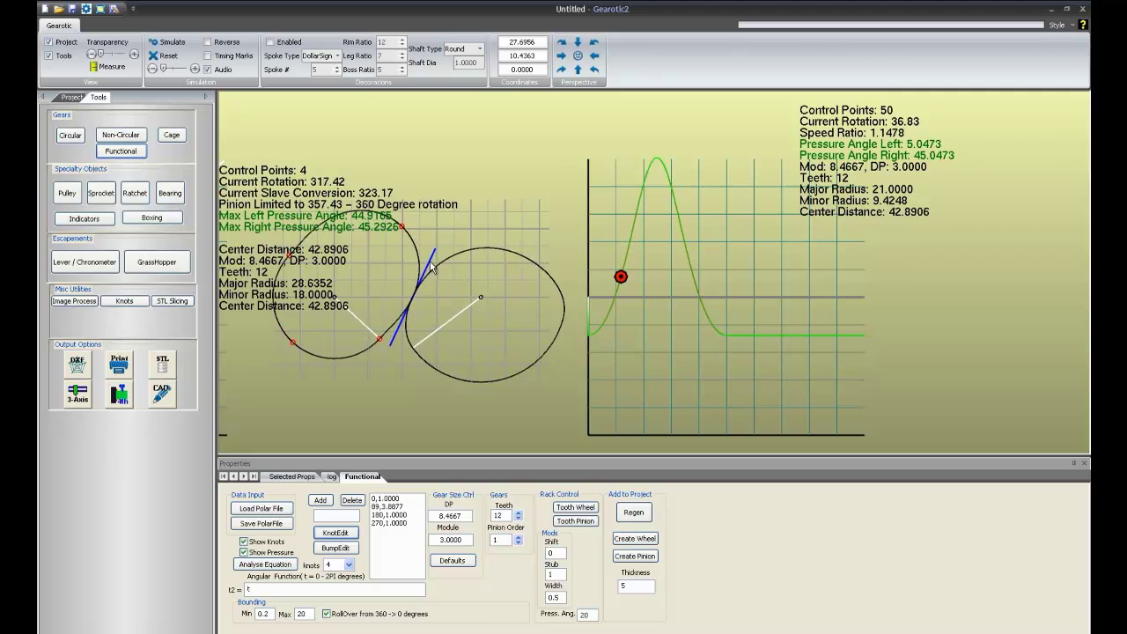
drag(412, 312, 432, 314)
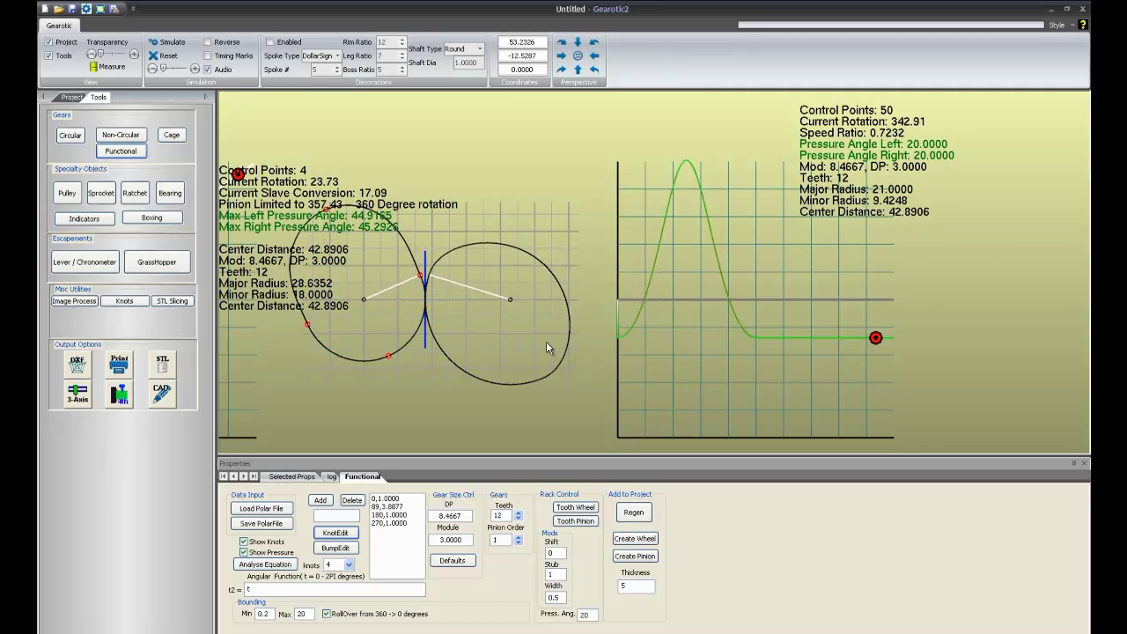
drag(546, 348, 574, 341)
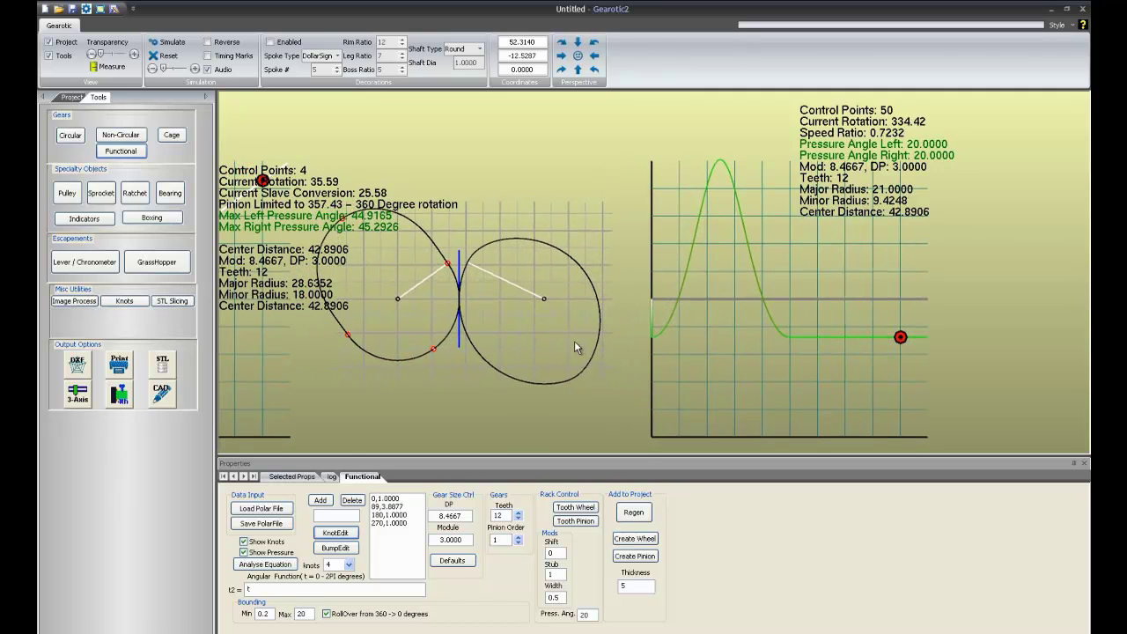
Pull the wheel's 0° knot in towards the centre, to 11° and a ratio of 0.2099
click(347, 538)
mouse_move(461, 304)
mouse_down()
mouse_move(430, 310)
mouse_move(478, 297)
mouse_up()
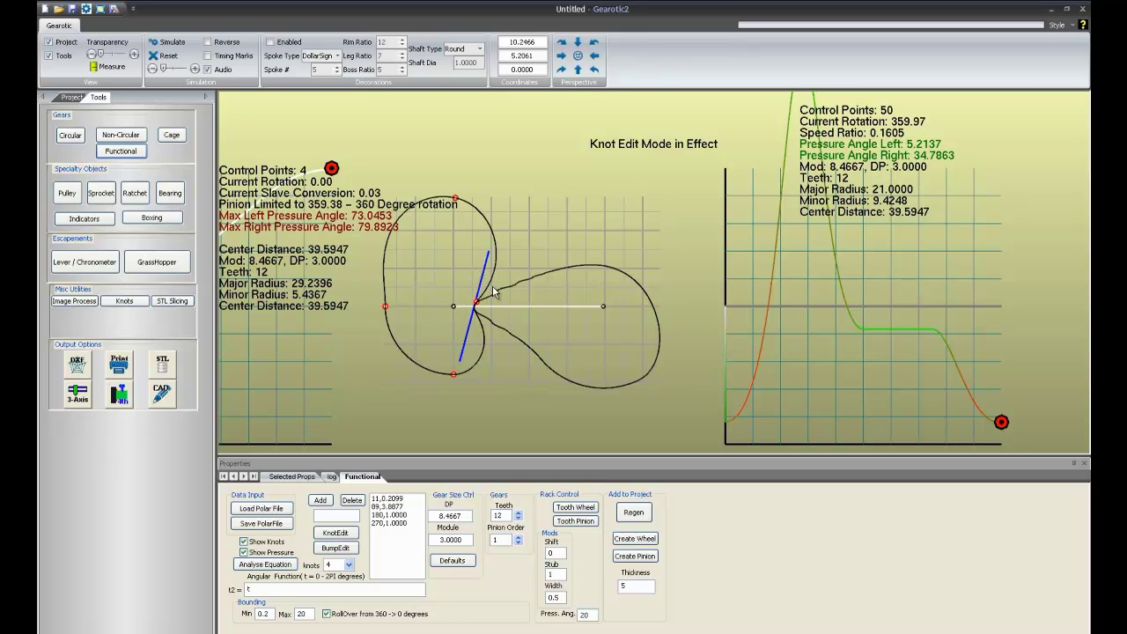
scroll(498, 329, down, 5)
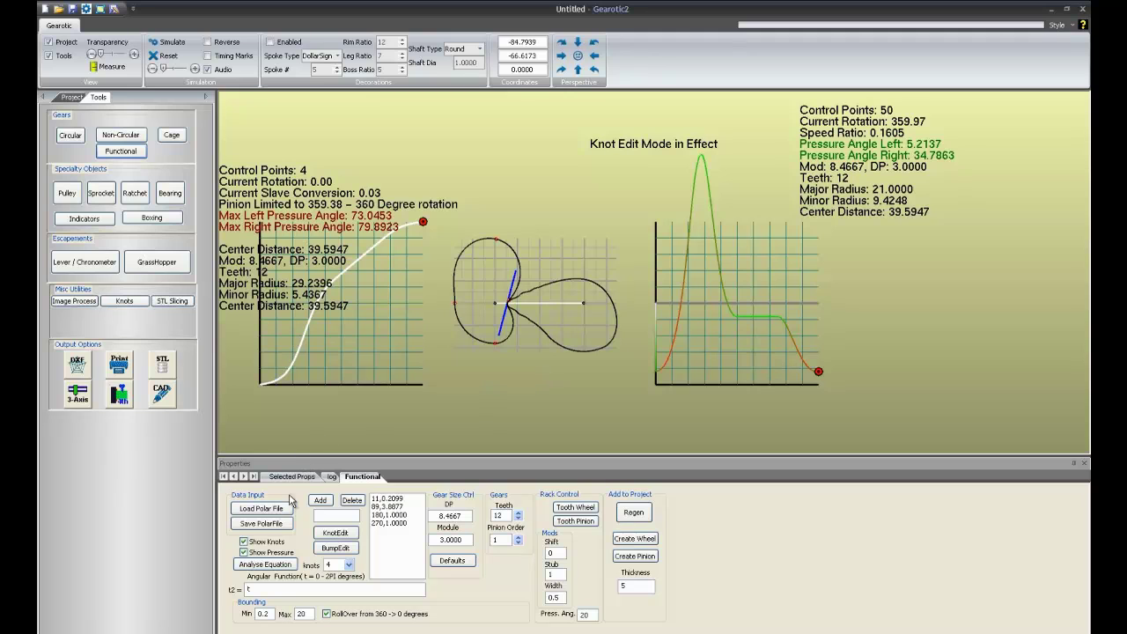
Simulate the deeply notched pair and examine how its pressure angles and speed ratio vary through the rotation
click(168, 42)
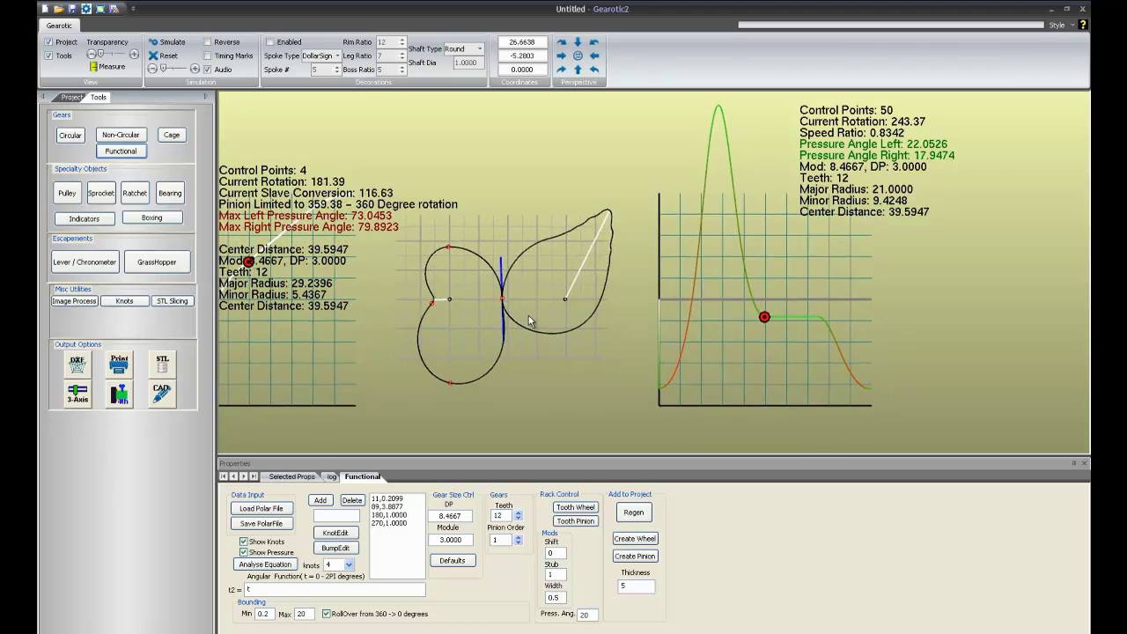
scroll(540, 304, up, 1)
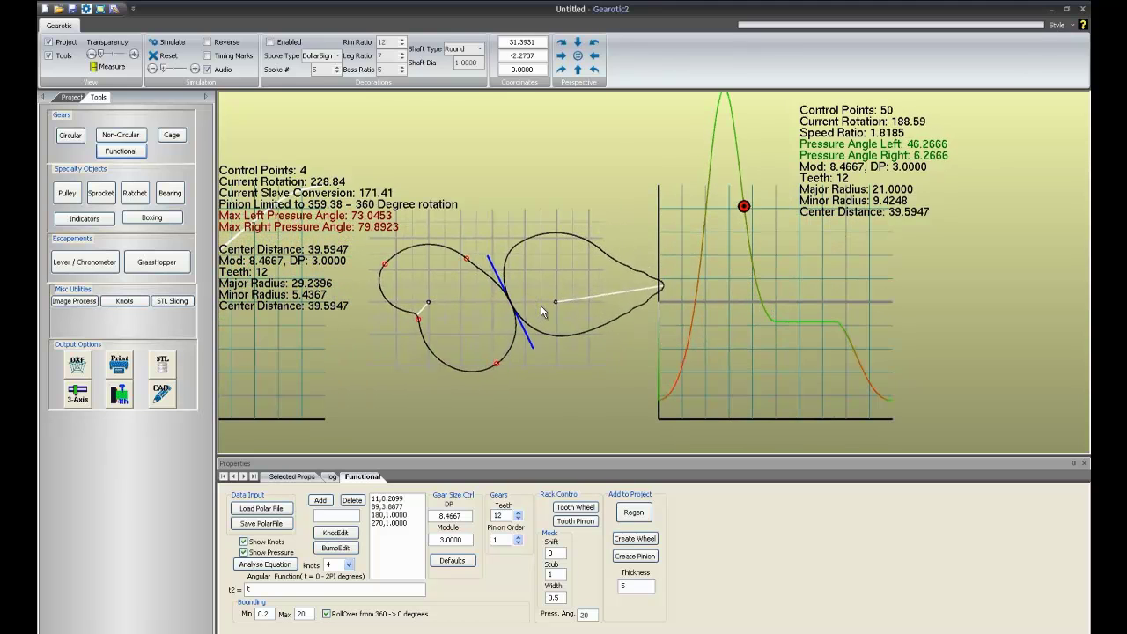
scroll(616, 321, down, 1)
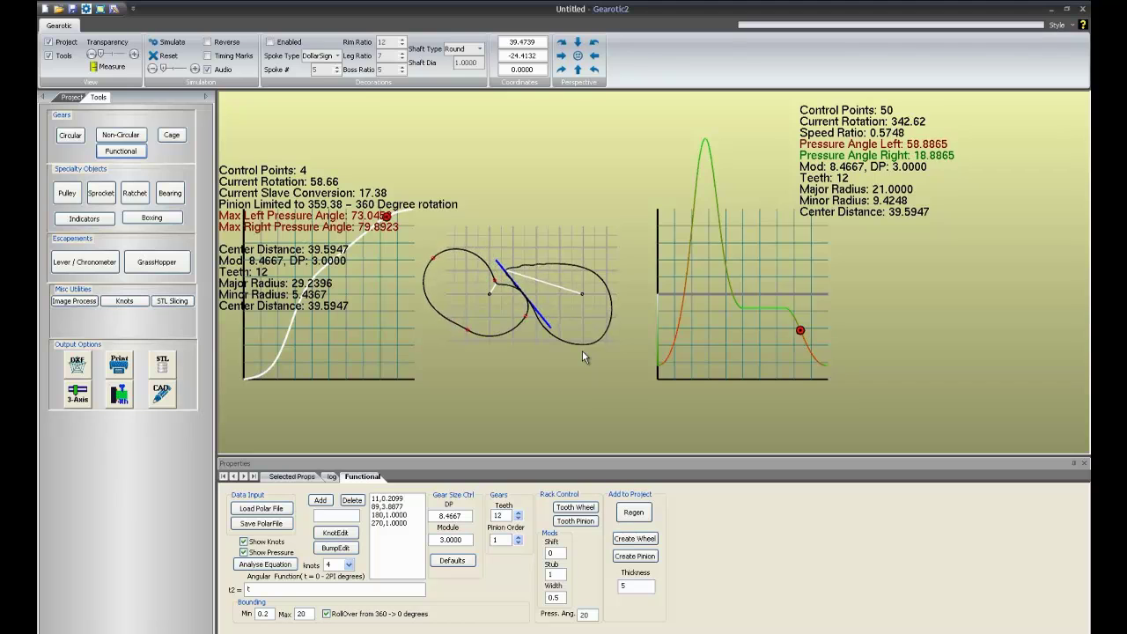
drag(588, 308, 634, 314)
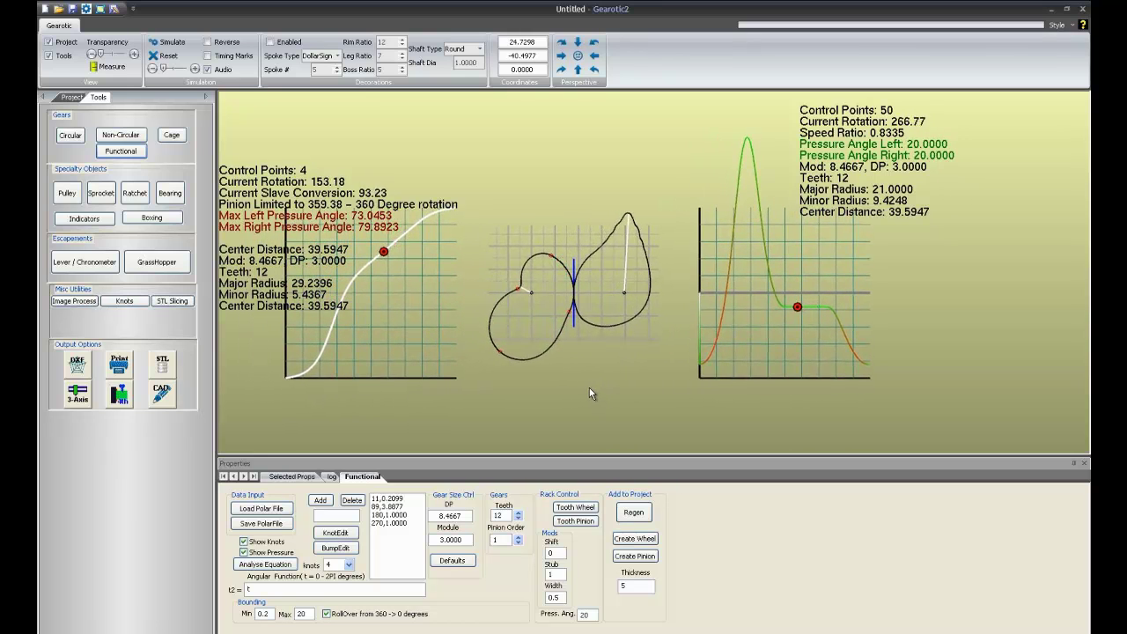
Set the pressure angle to 10 degrees and regenerate the gear pair
double_click(583, 617)
text(1)
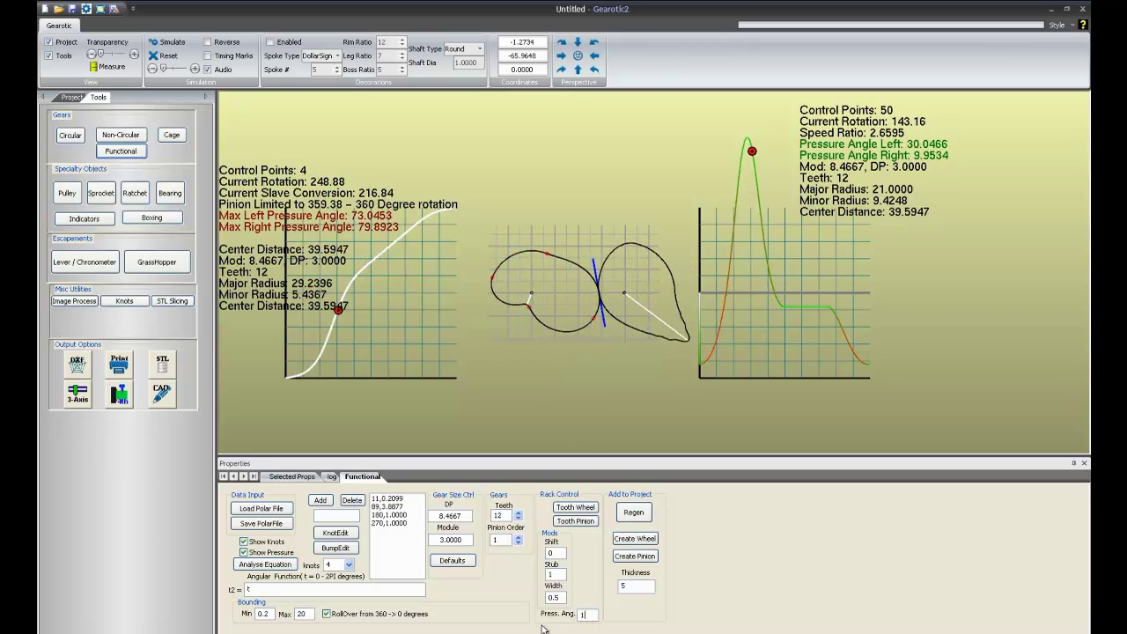
text(0)
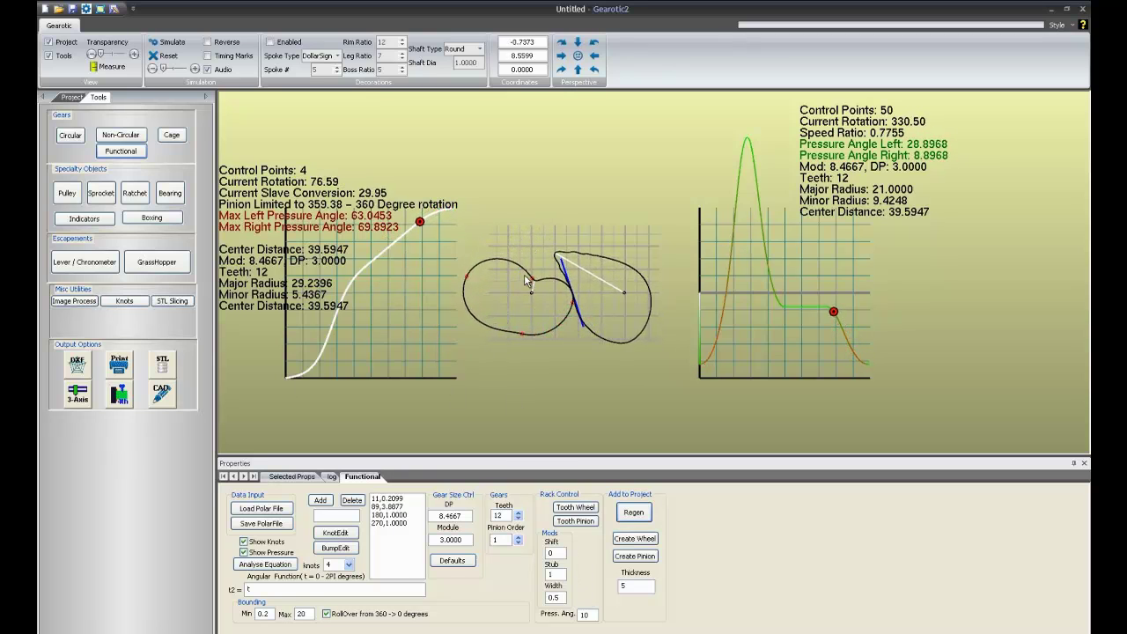
Try editing the wheel's 11° knot, and restore the circular pair with four knots from the equation t
click(355, 531)
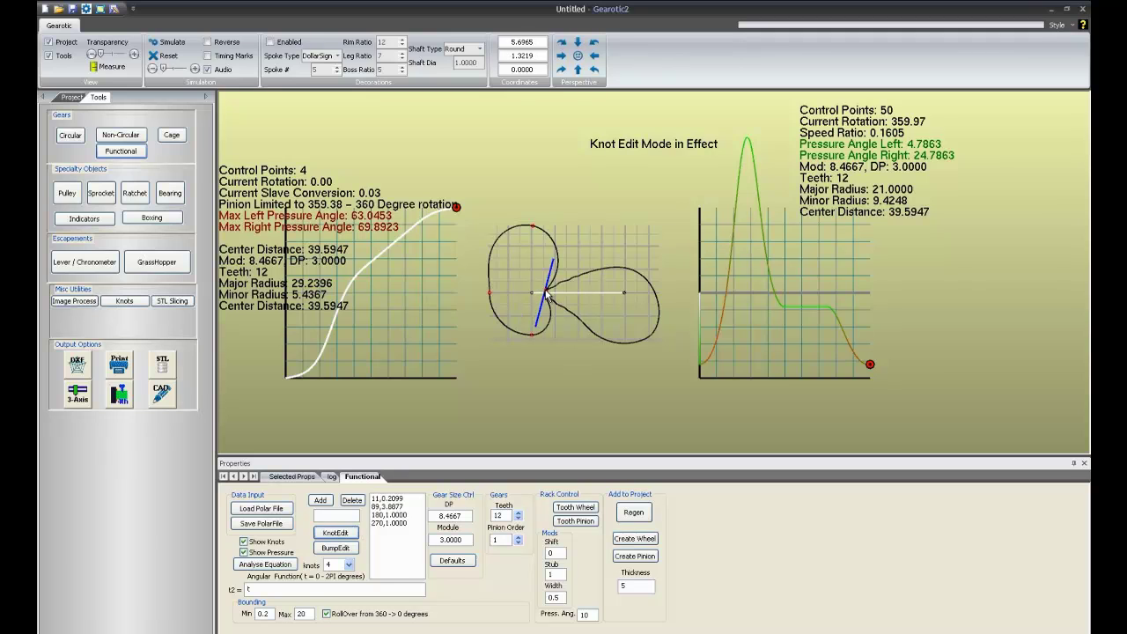
drag(546, 294, 528, 396)
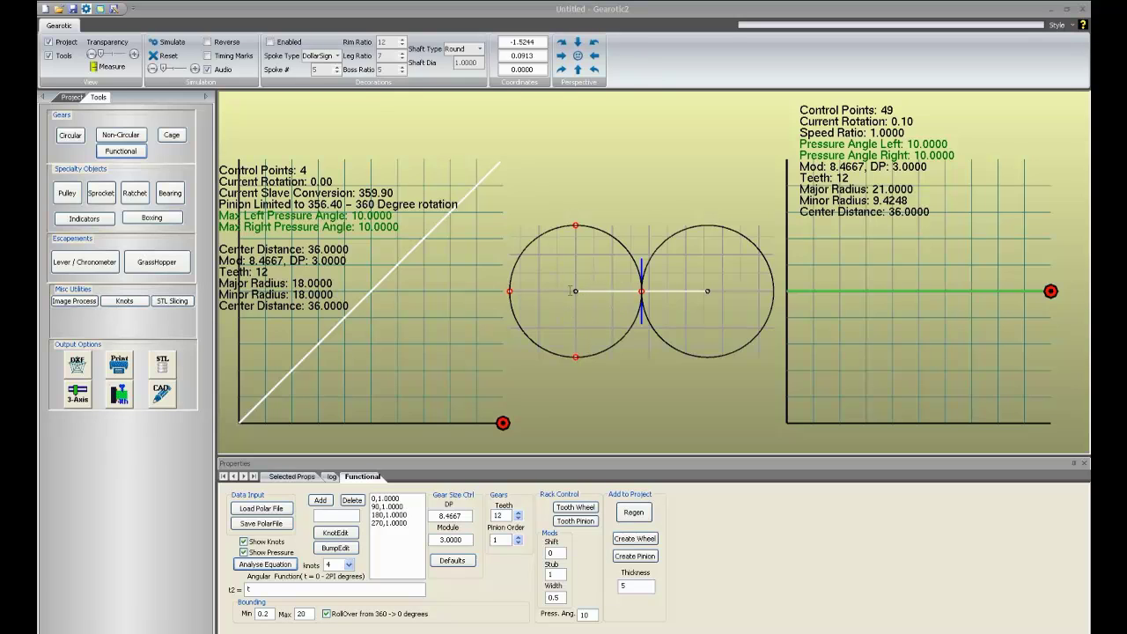
Examine the module setting and the circular wheel's radius from its centre to the knots
drag(442, 543, 472, 540)
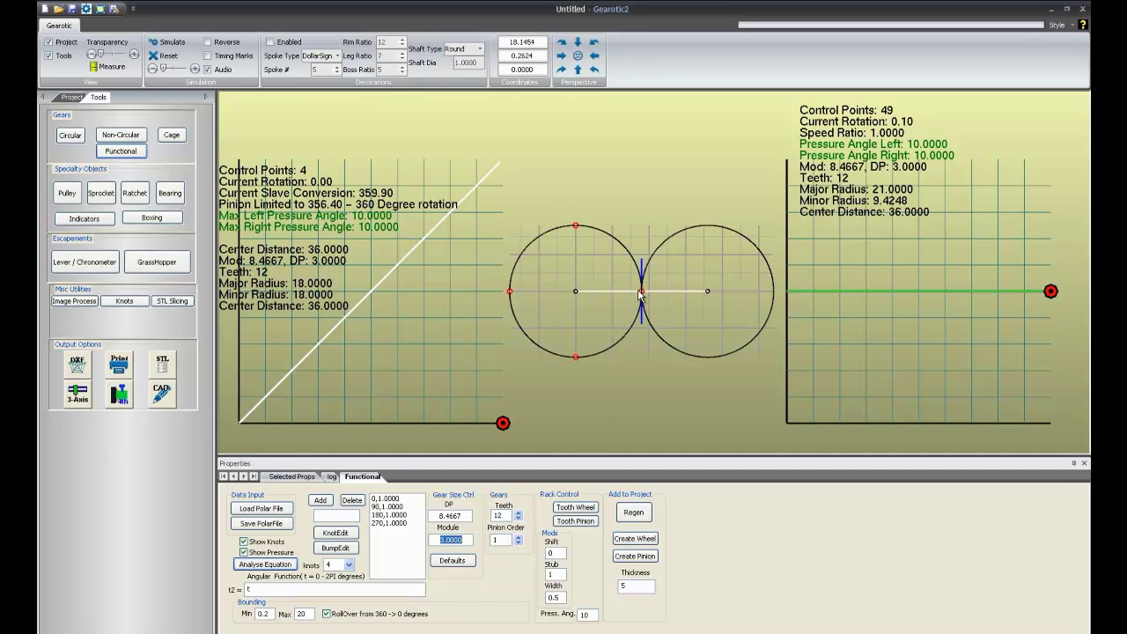
click(589, 297)
scroll(590, 298, up, 1)
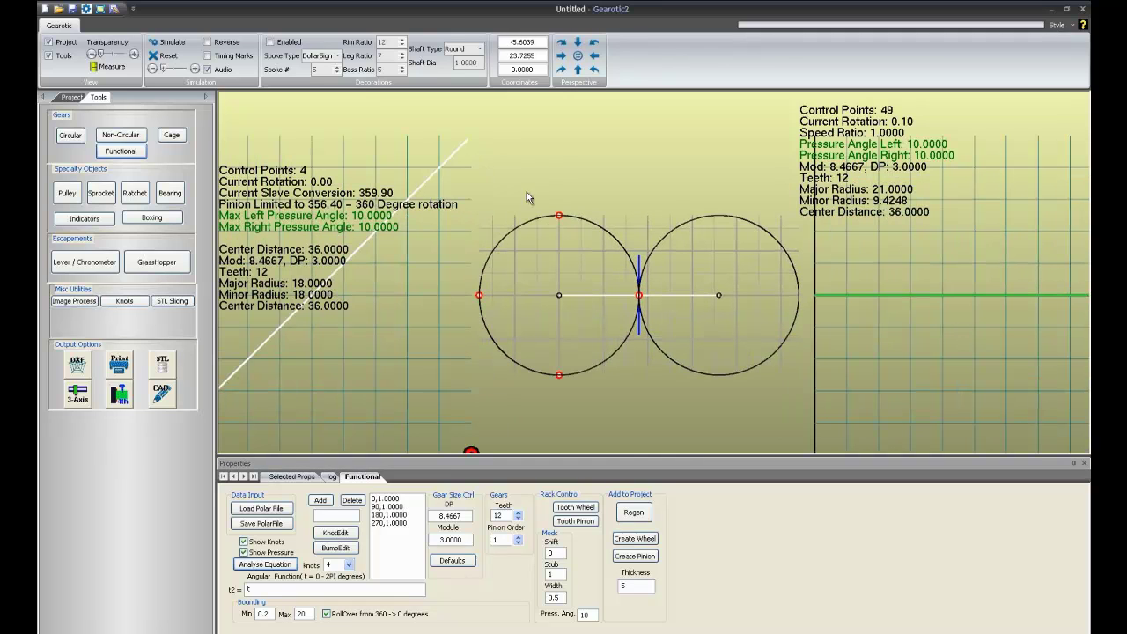
scroll(574, 302, down, 1)
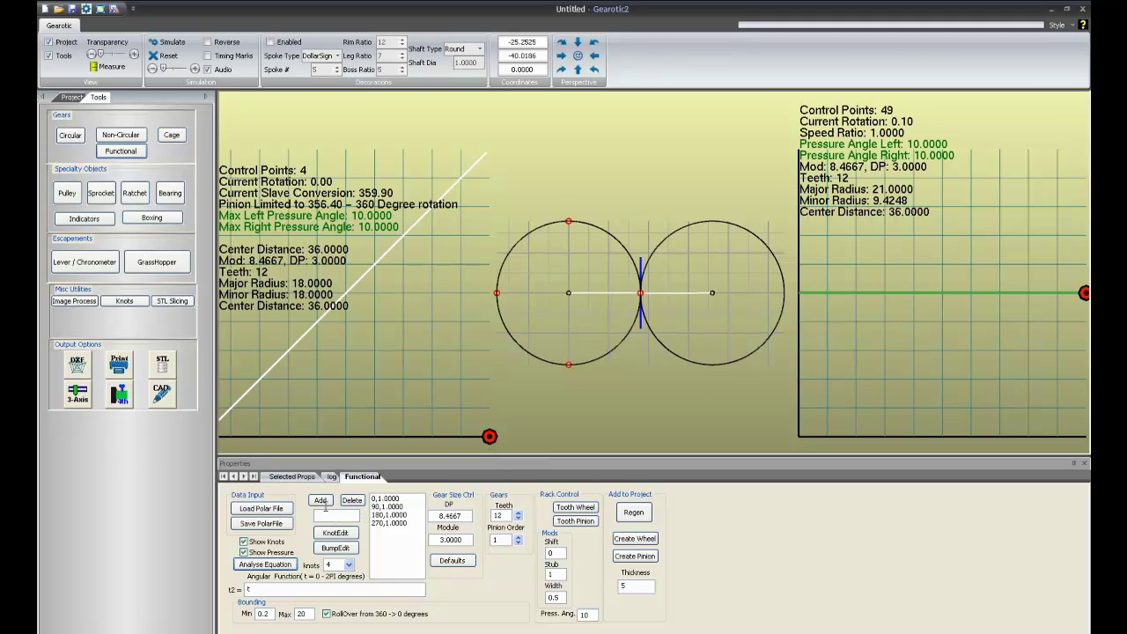
Set the wheel's 90° knot to 1.2 and add a knot at 45° with a value of 1.4
click(352, 520)
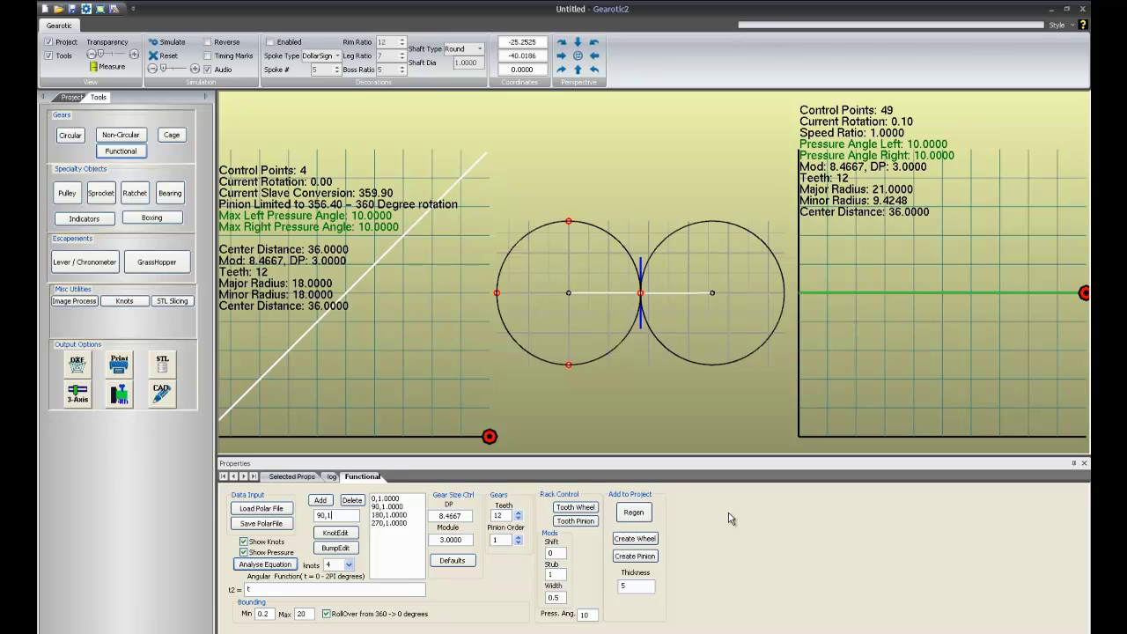
click(322, 501)
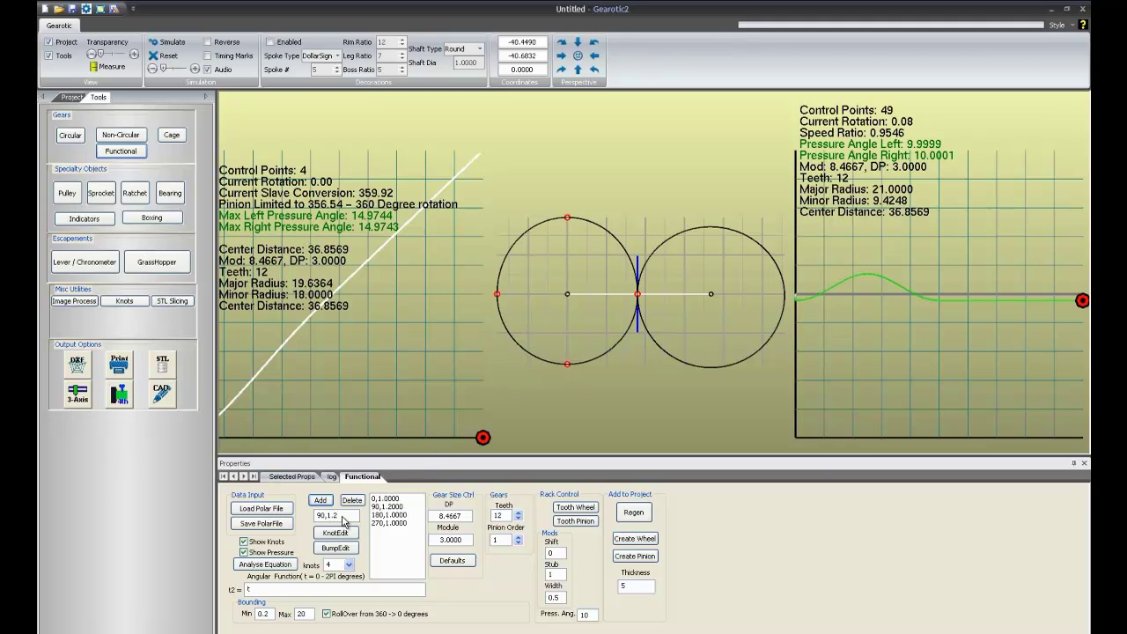
click(343, 521)
text(45)
click(320, 500)
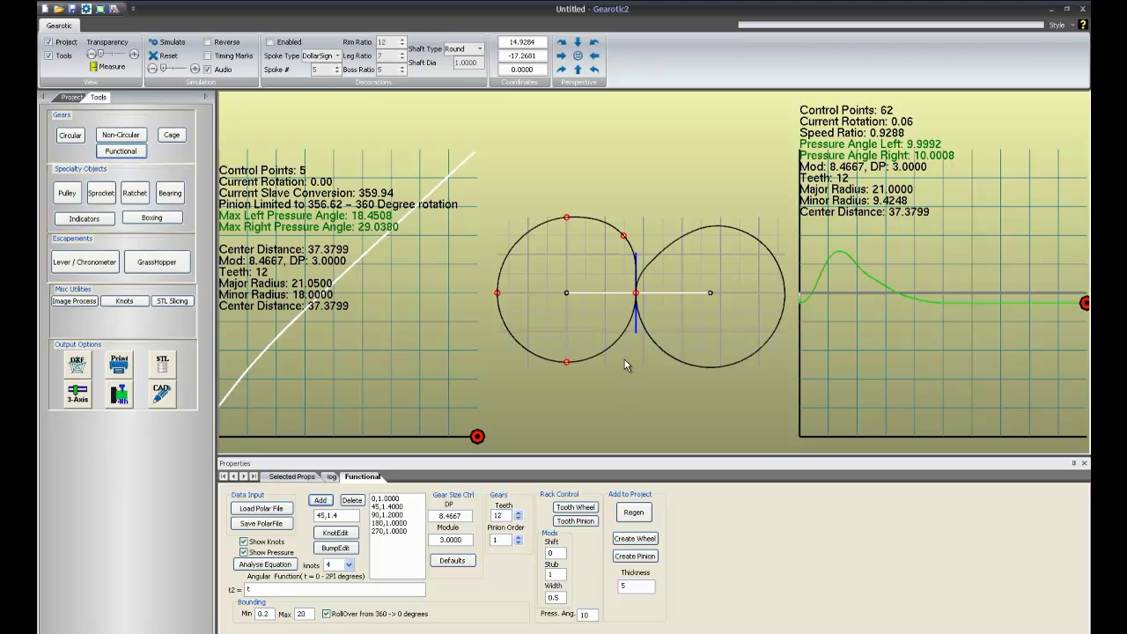
Simulate the five-knot pair, follow both graphs, and stop near the peak speed ratio to inspect the contact
click(177, 42)
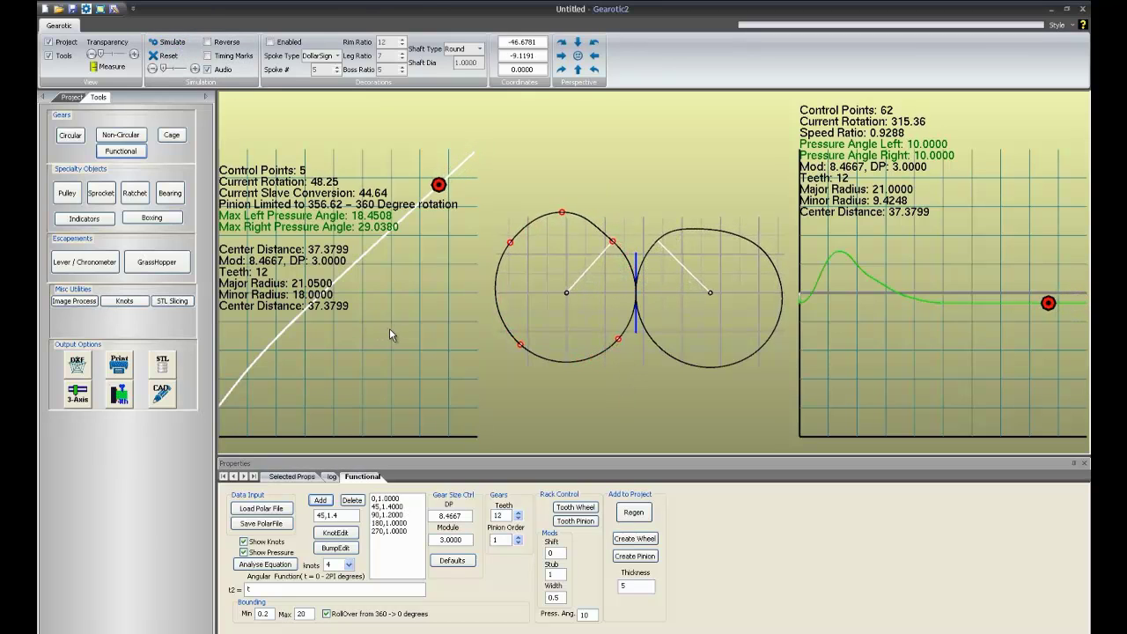
drag(389, 328, 603, 307)
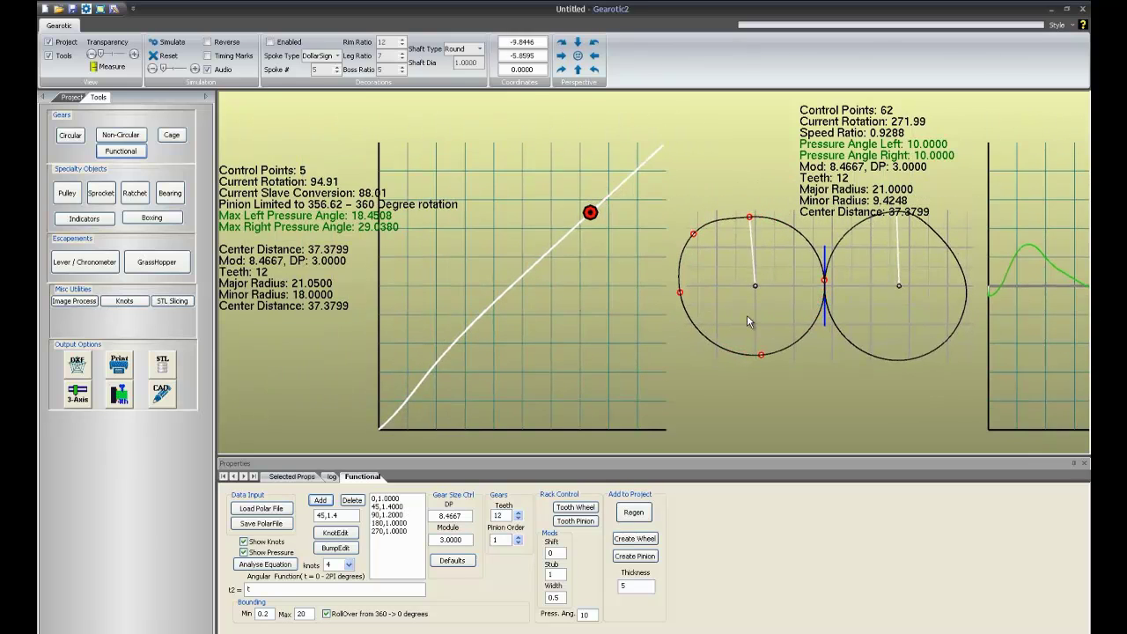
drag(436, 324, 518, 335)
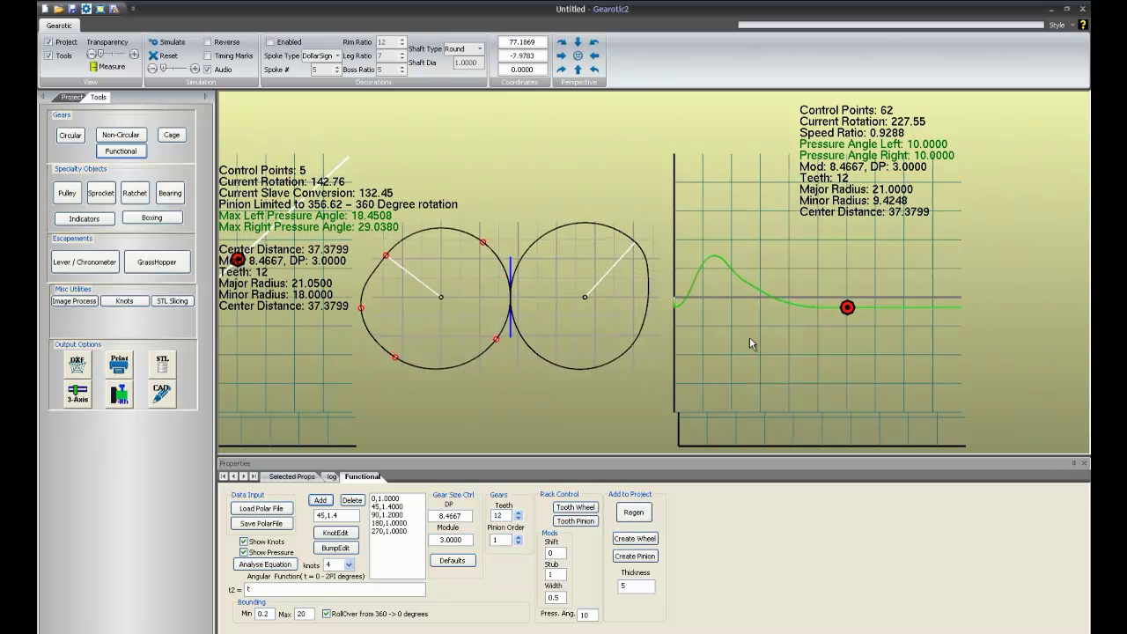
drag(749, 337, 716, 274)
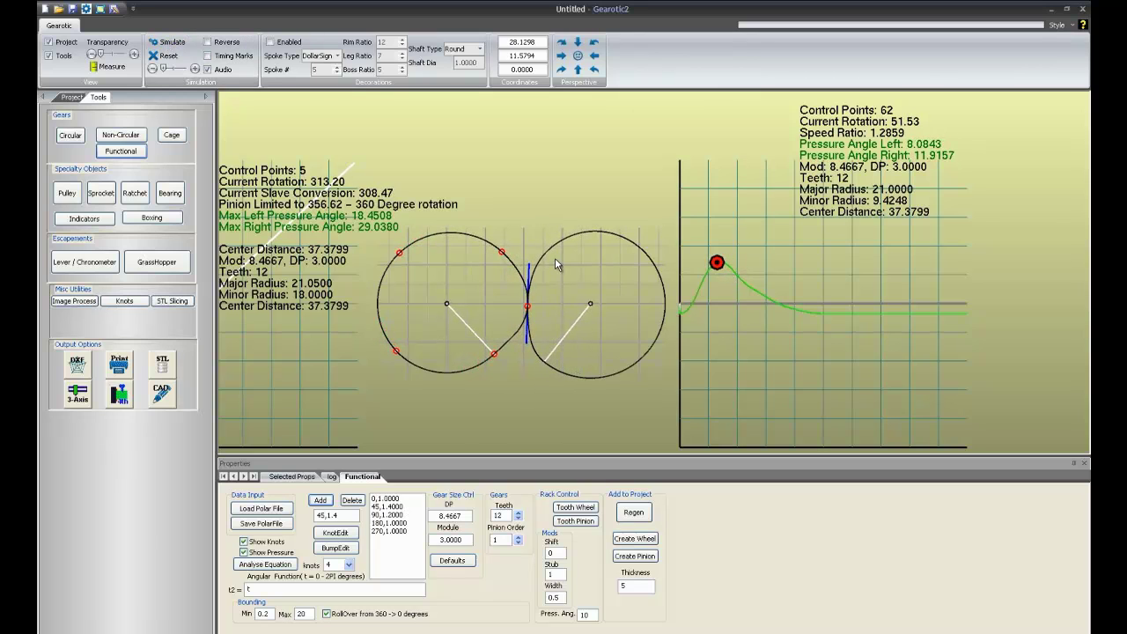
middle_drag(556, 264, 600, 246)
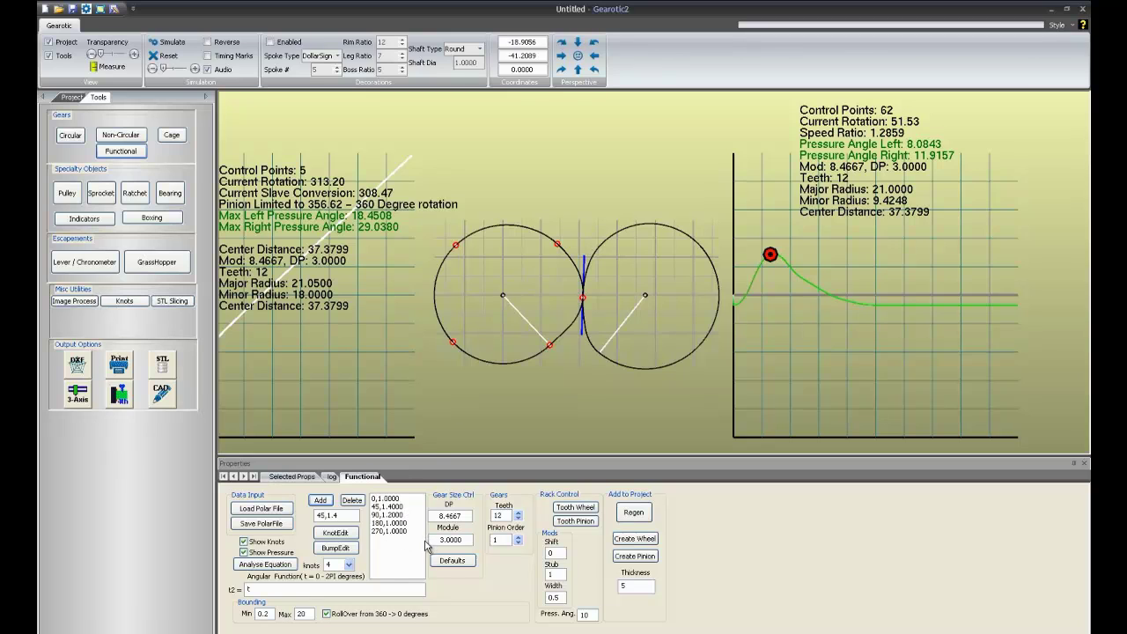
Simulate the five-knot pair with rollover from 360 to 0 degrees turned off, stop near the peak speed ratio, and turn rollover back on
click(327, 615)
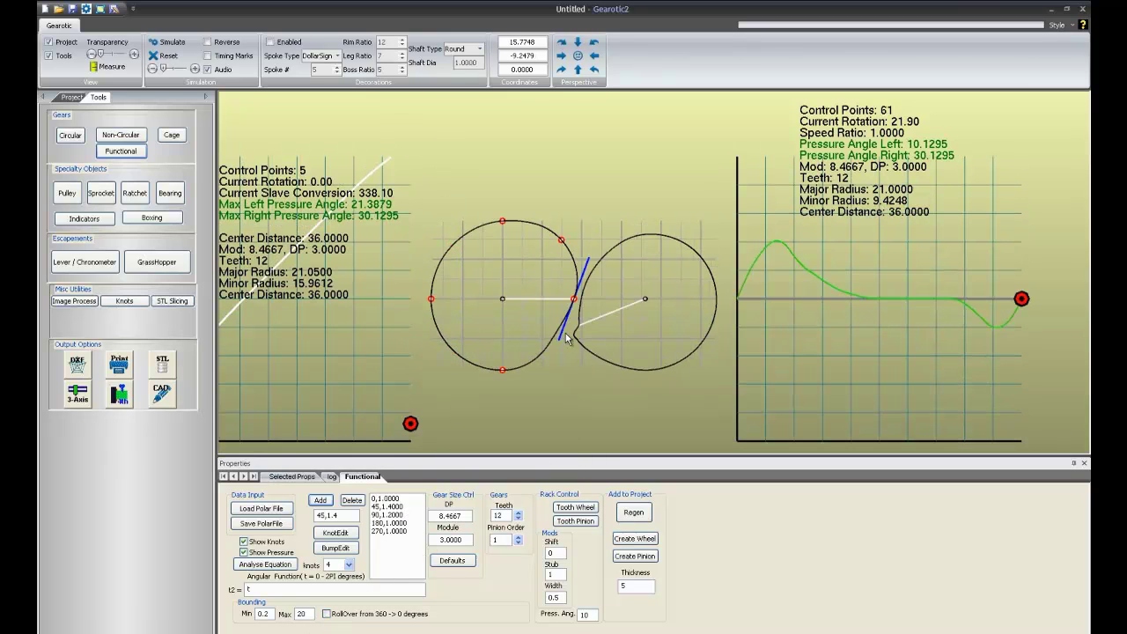
click(169, 42)
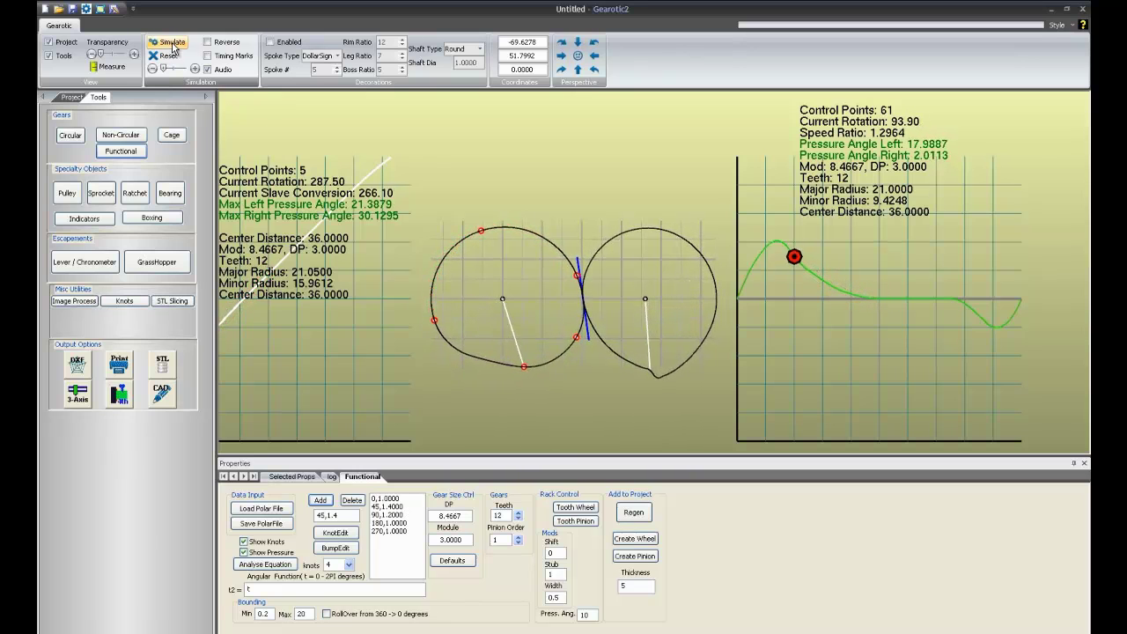
click(173, 46)
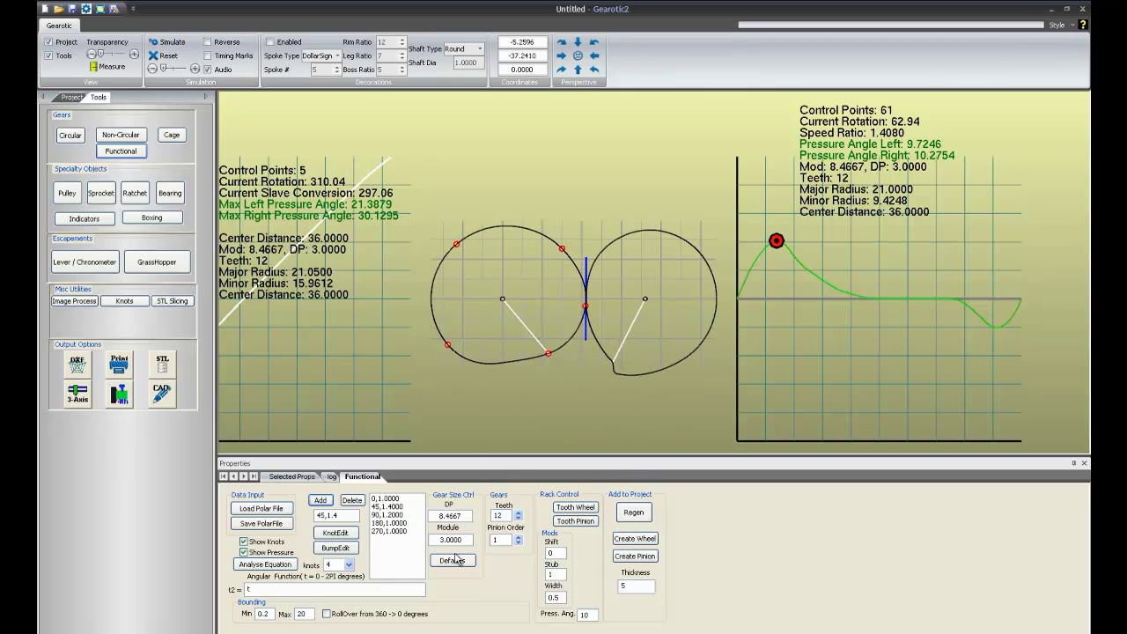
click(327, 613)
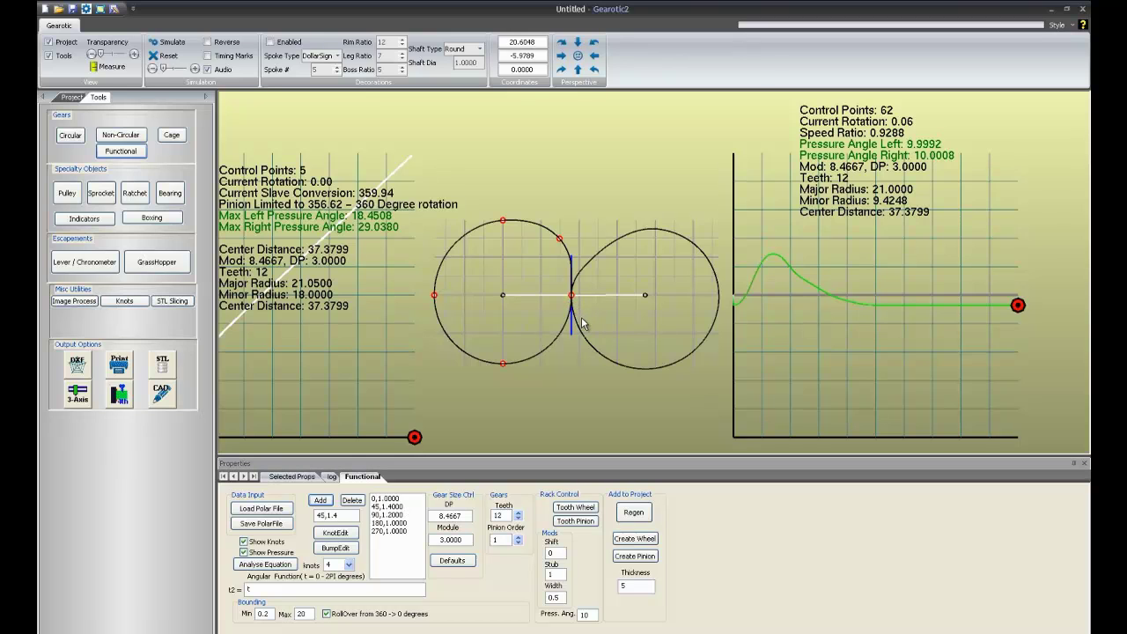
Restore the circular pair with four knots from the equation t and examine the contact point between wheel and pinion
scroll(581, 324, down, 1)
scroll(590, 325, down, 2)
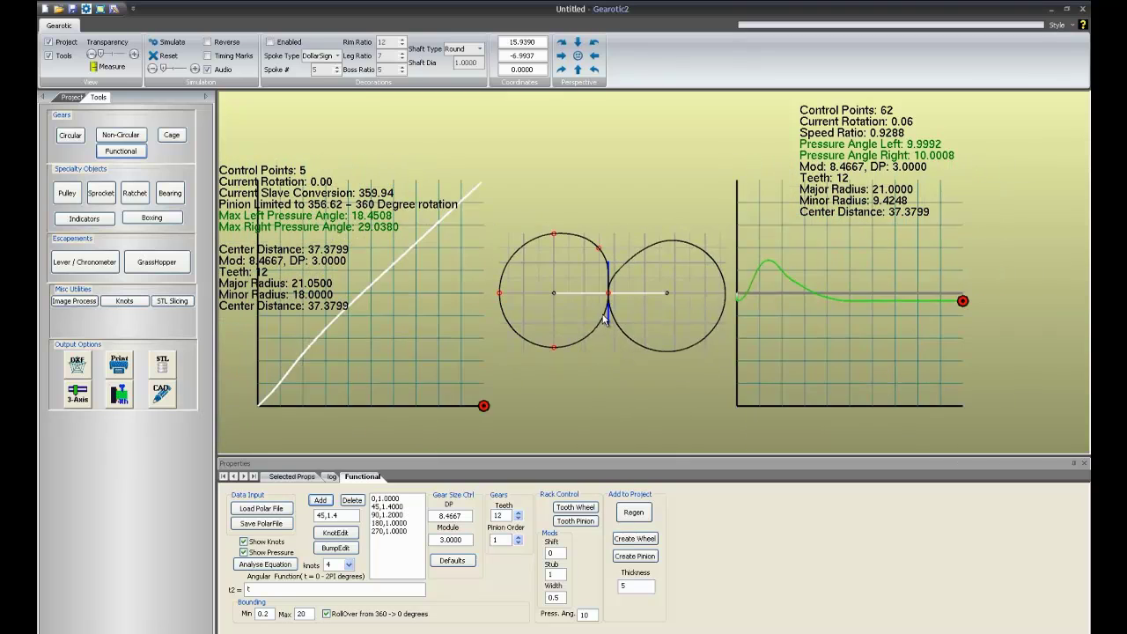
scroll(620, 319, down, 1)
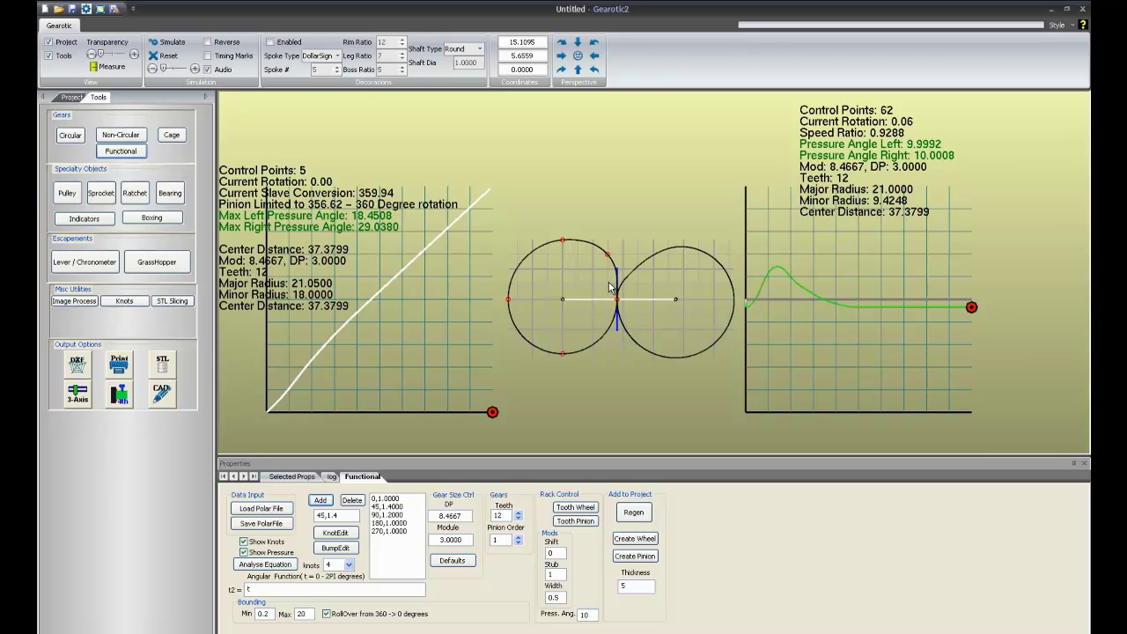
click(265, 565)
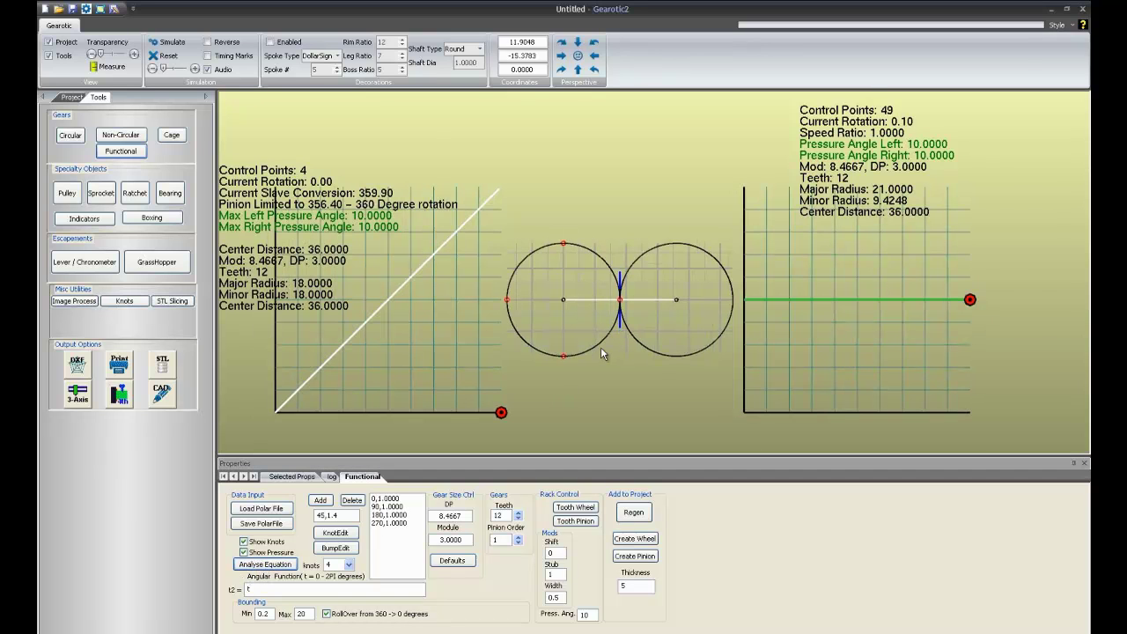
scroll(601, 347, up, 2)
scroll(604, 349, down, 3)
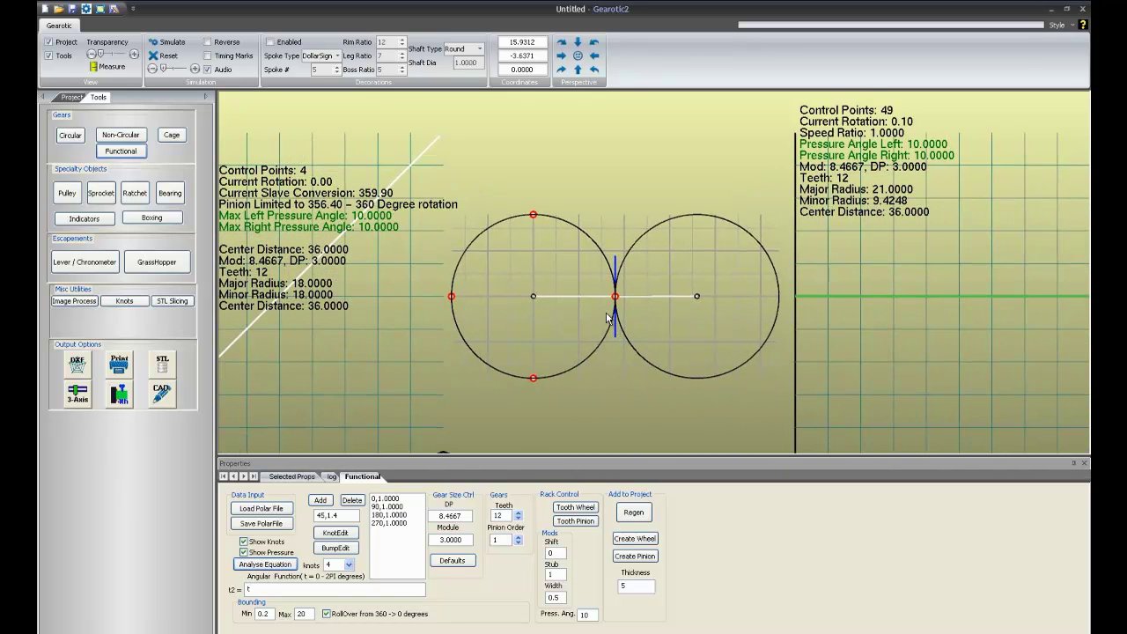
scroll(638, 338, down, 1)
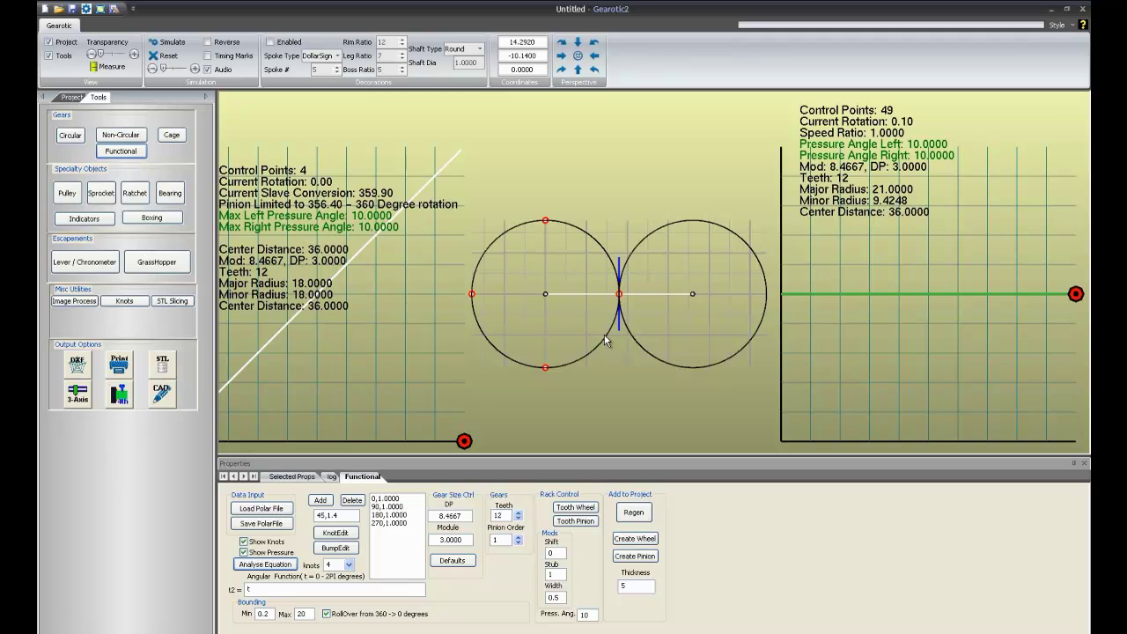
scroll(621, 301, down, 1)
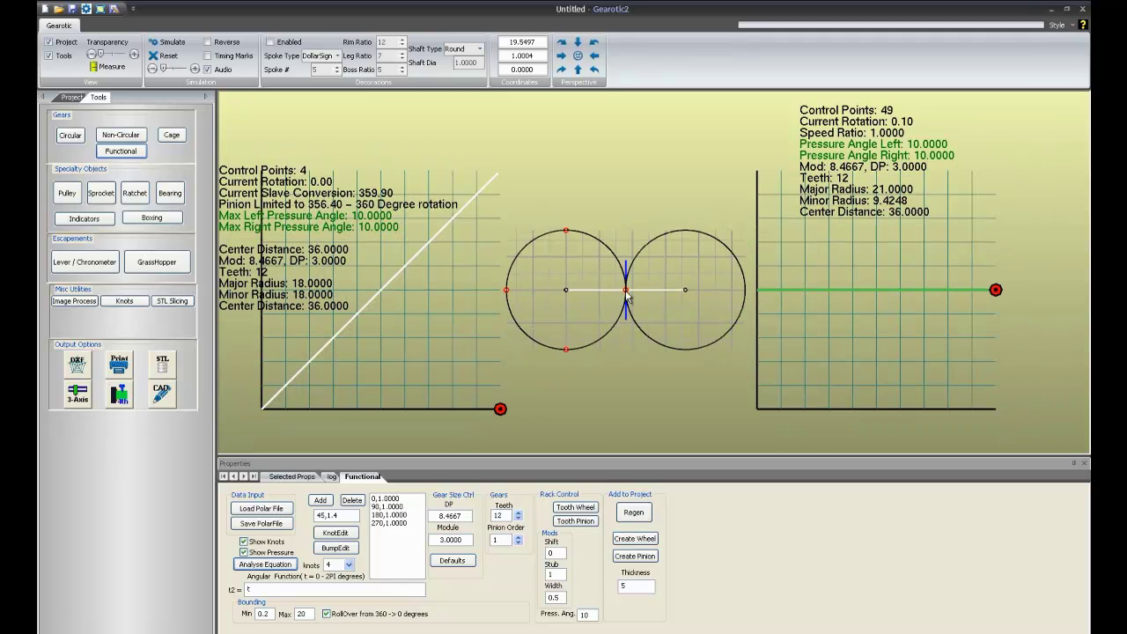
scroll(623, 298, up, 2)
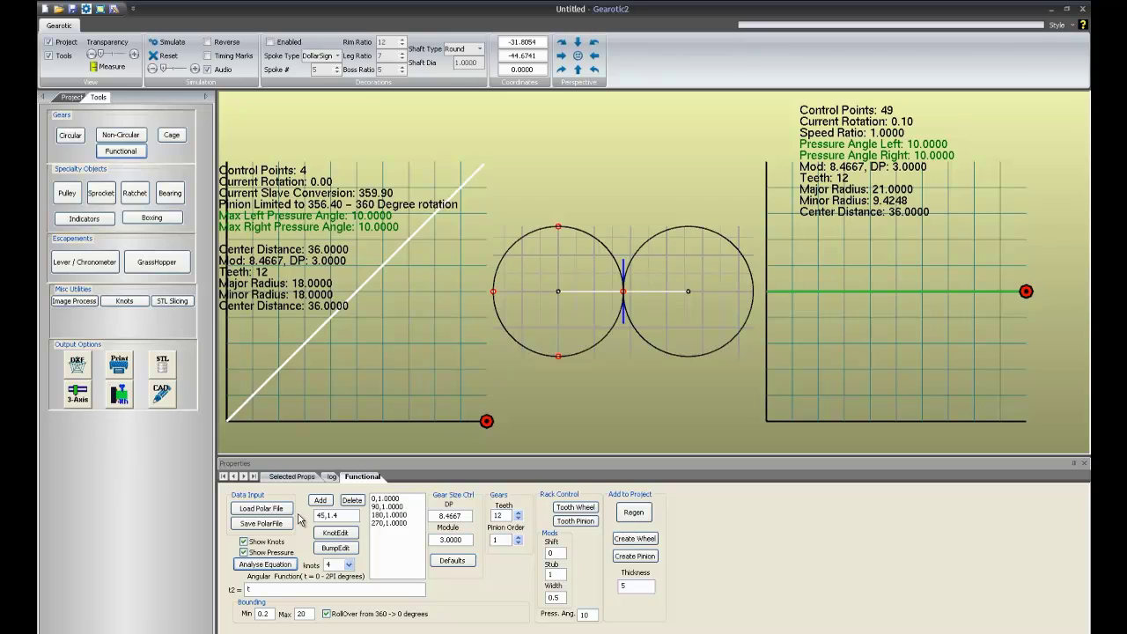
Move the wheel's 90° knot to about 62° with a value of about 0.57, and turn off rollover
click(352, 532)
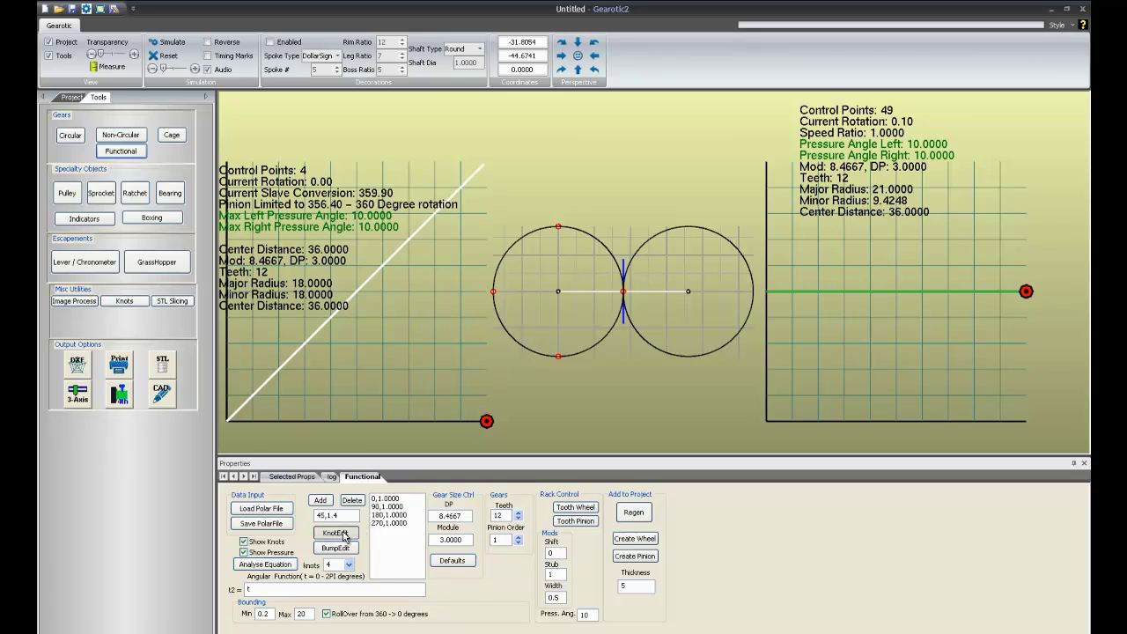
drag(561, 232, 489, 244)
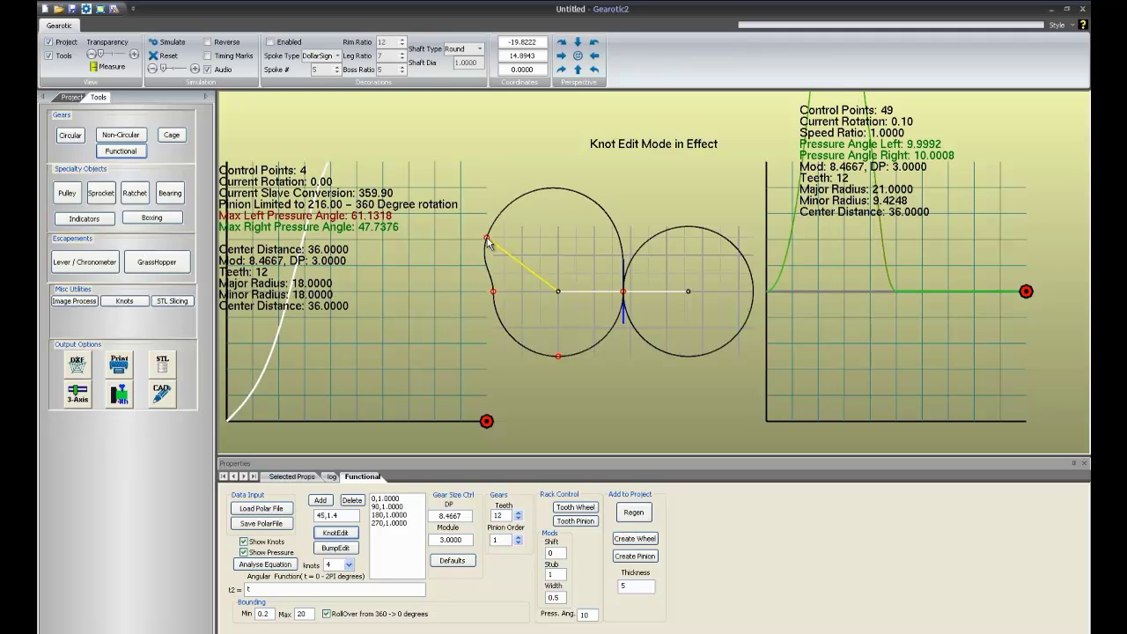
drag(489, 244, 582, 268)
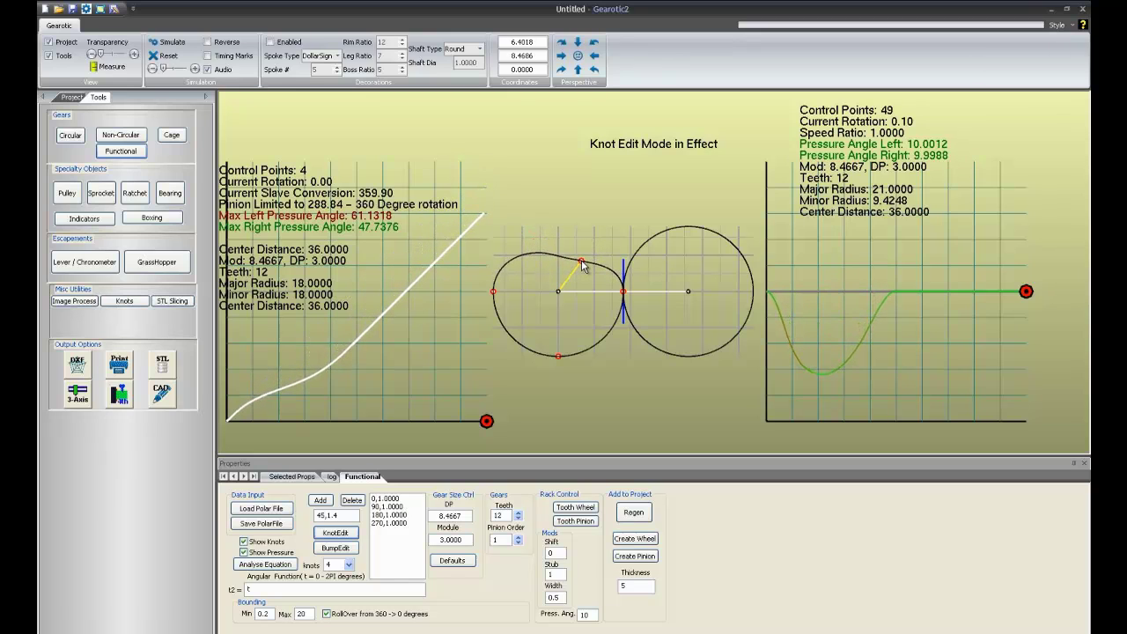
mouse_move(582, 267)
mouse_down()
mouse_move(520, 221)
mouse_move(569, 244)
mouse_move(577, 278)
mouse_move(563, 248)
mouse_move(499, 231)
mouse_move(564, 271)
mouse_move(499, 247)
mouse_move(490, 178)
mouse_move(503, 171)
mouse_move(568, 255)
mouse_move(523, 232)
mouse_move(583, 251)
mouse_up()
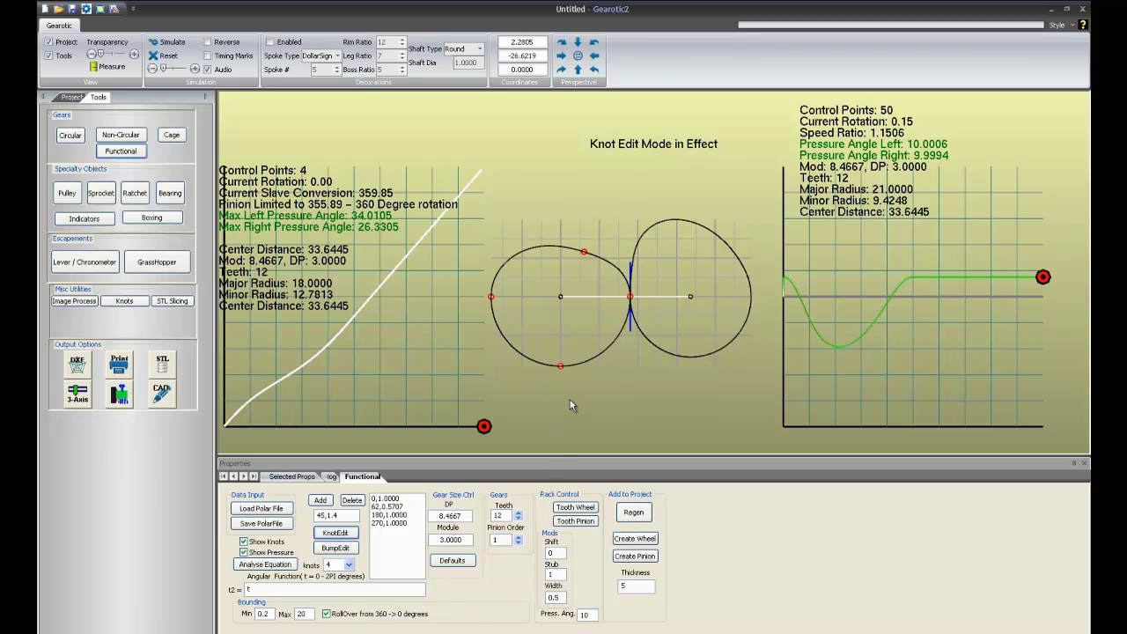
click(326, 613)
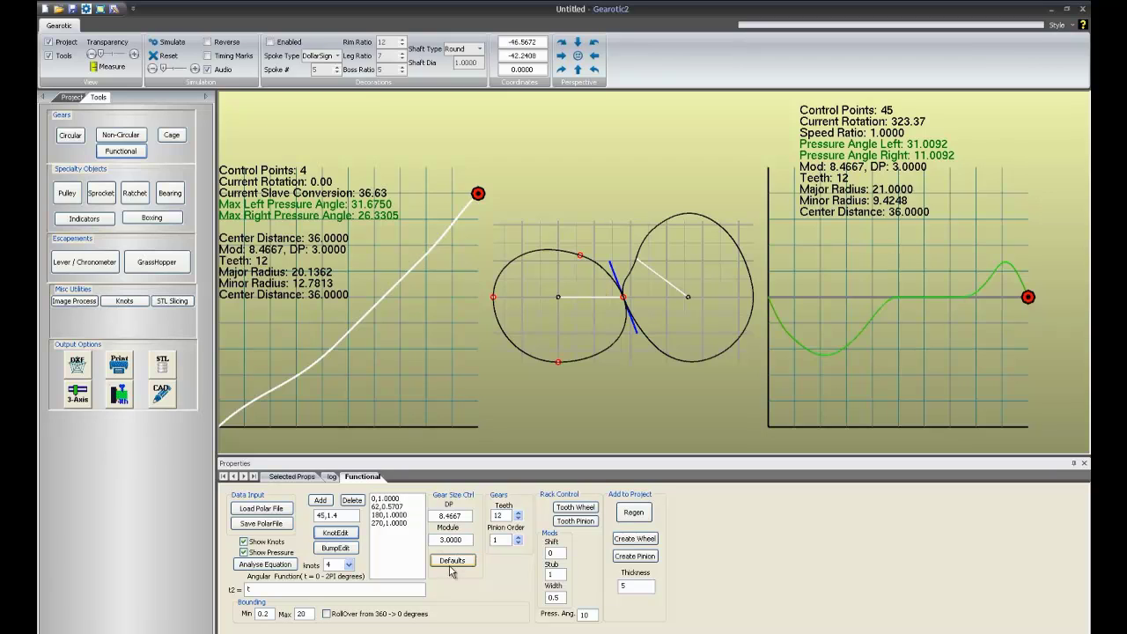
Move the wheel's 270° knot to about 276° with a value of about 1.49, and simulate the pair
click(336, 533)
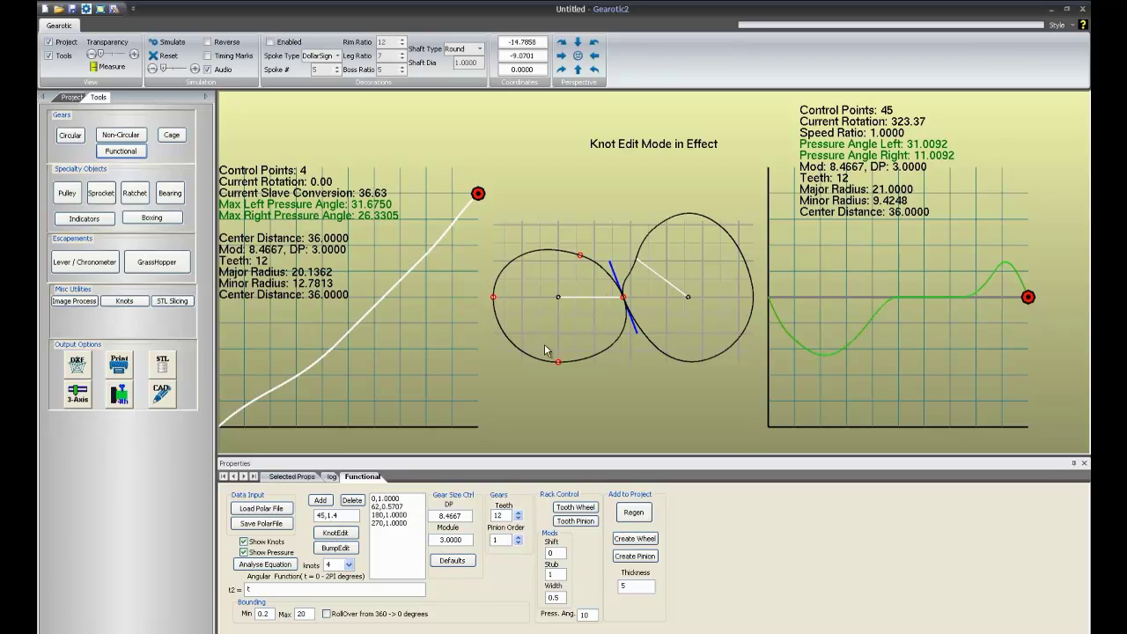
click(556, 361)
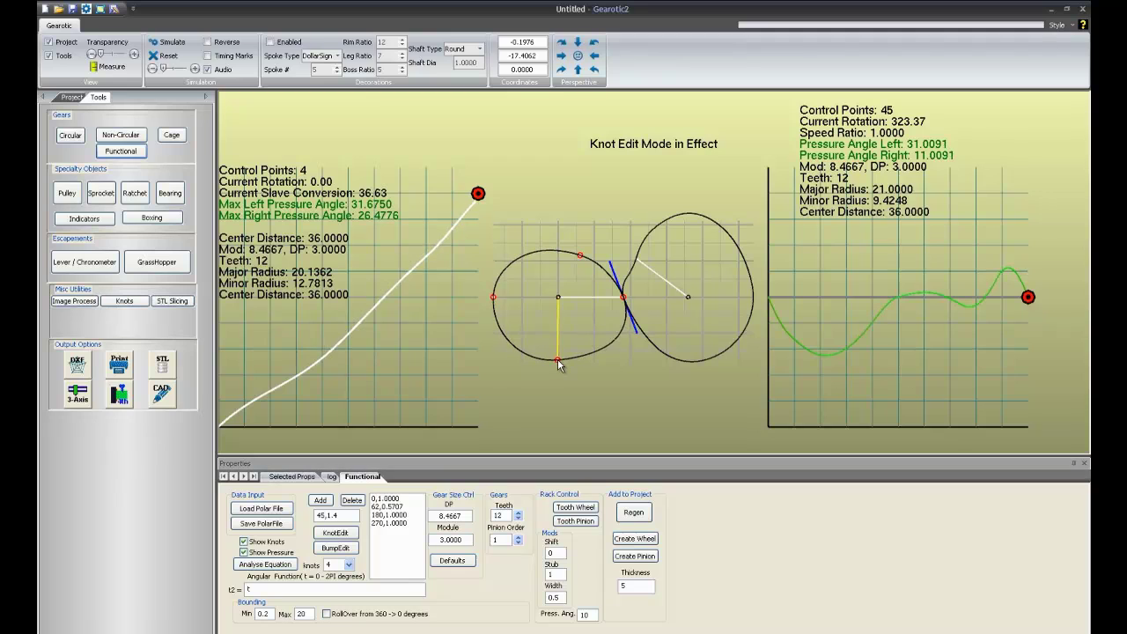
drag(557, 359, 566, 374)
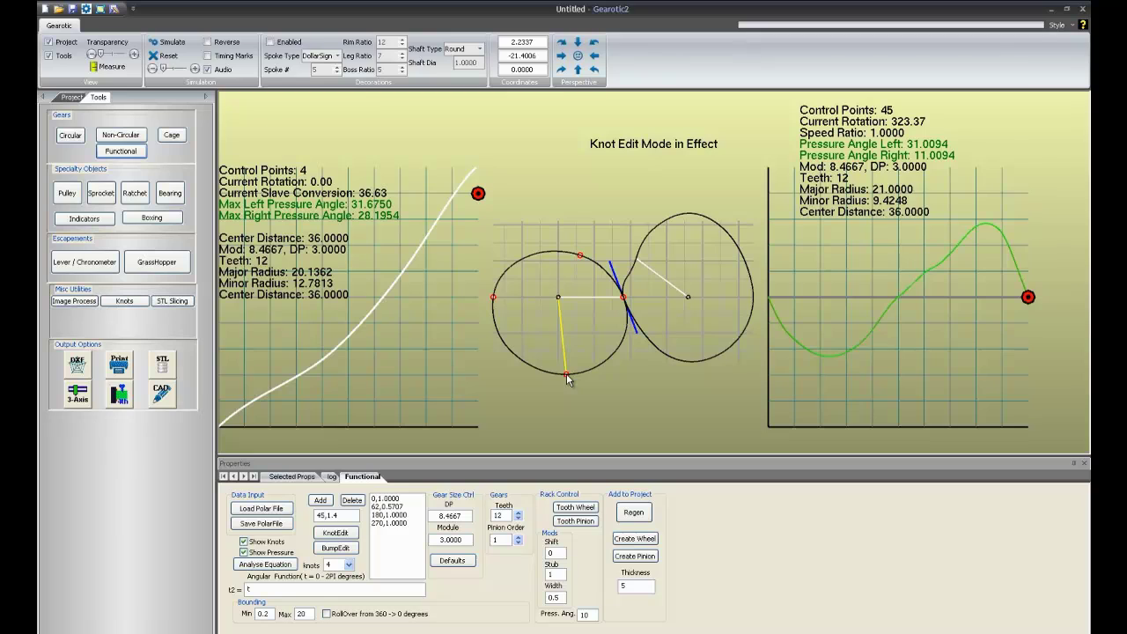
drag(566, 373, 561, 364)
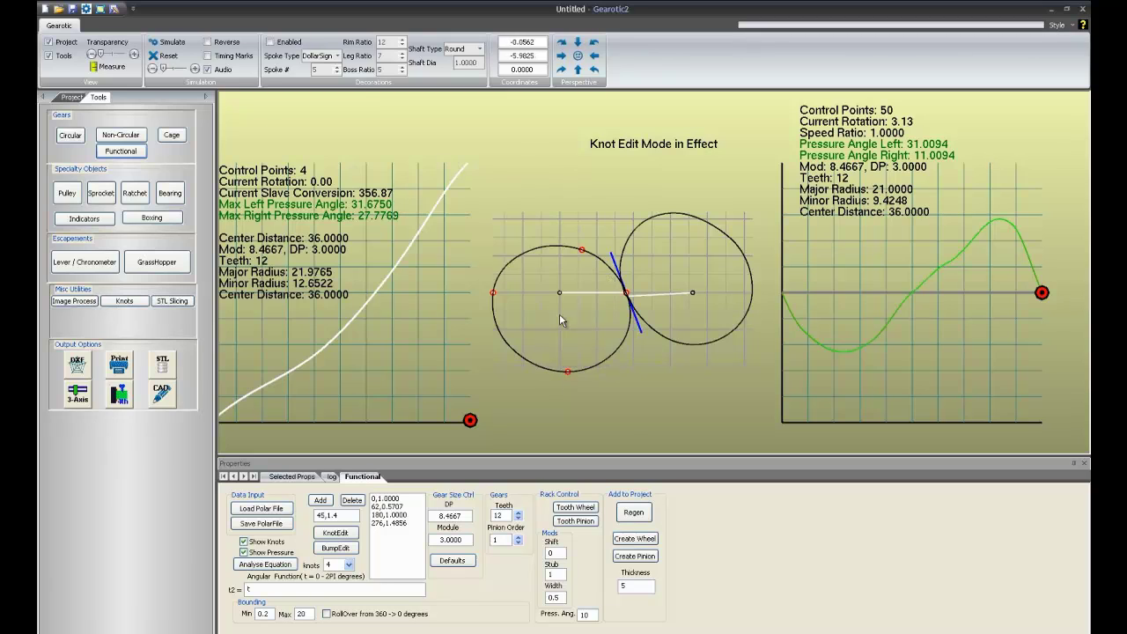
click(178, 45)
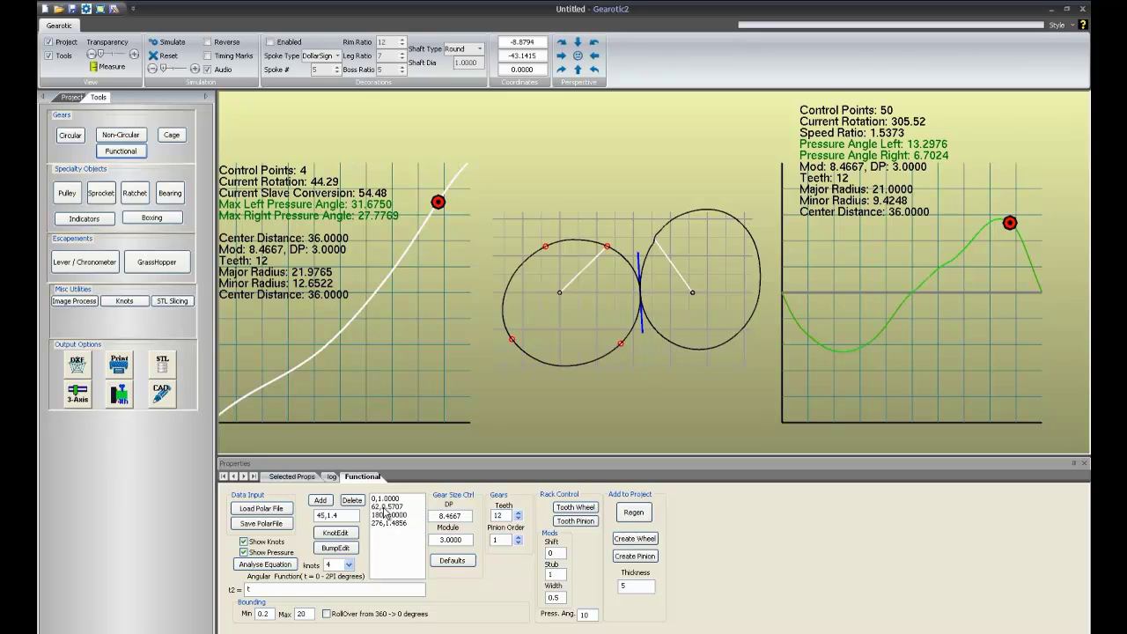
Move the wheel's knots to about 288° at 4.39, 59° at 0.56 and 147° at 0.50, and simulate the pair
click(344, 533)
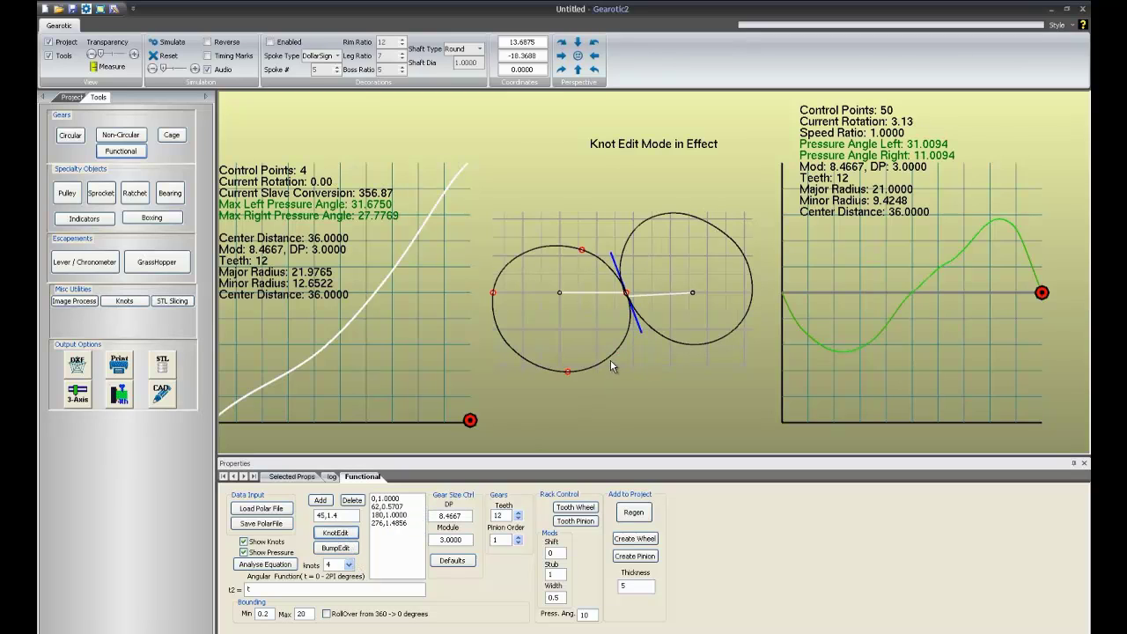
drag(568, 368, 593, 394)
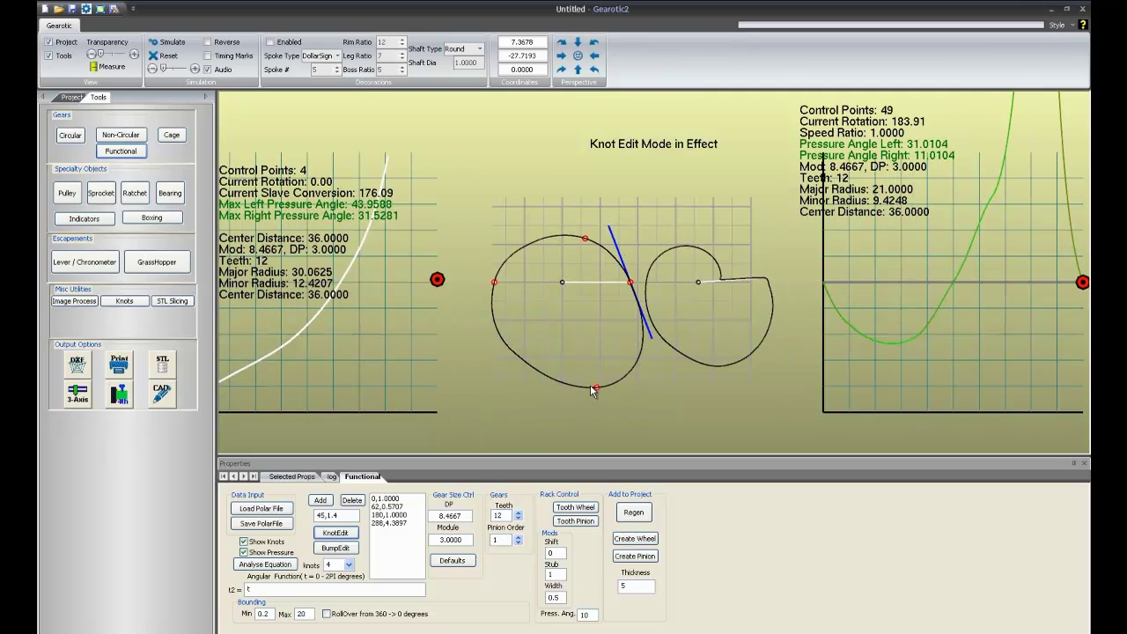
mouse_move(585, 242)
mouse_down()
mouse_move(627, 234)
mouse_move(653, 262)
mouse_move(588, 242)
mouse_up()
drag(493, 282, 578, 269)
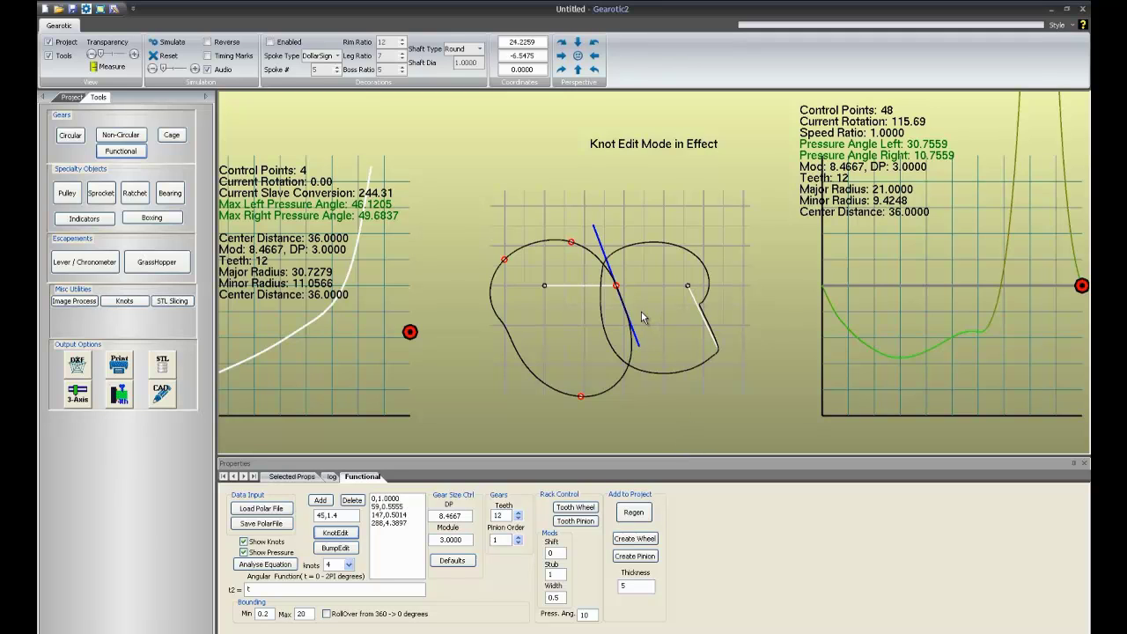
click(167, 41)
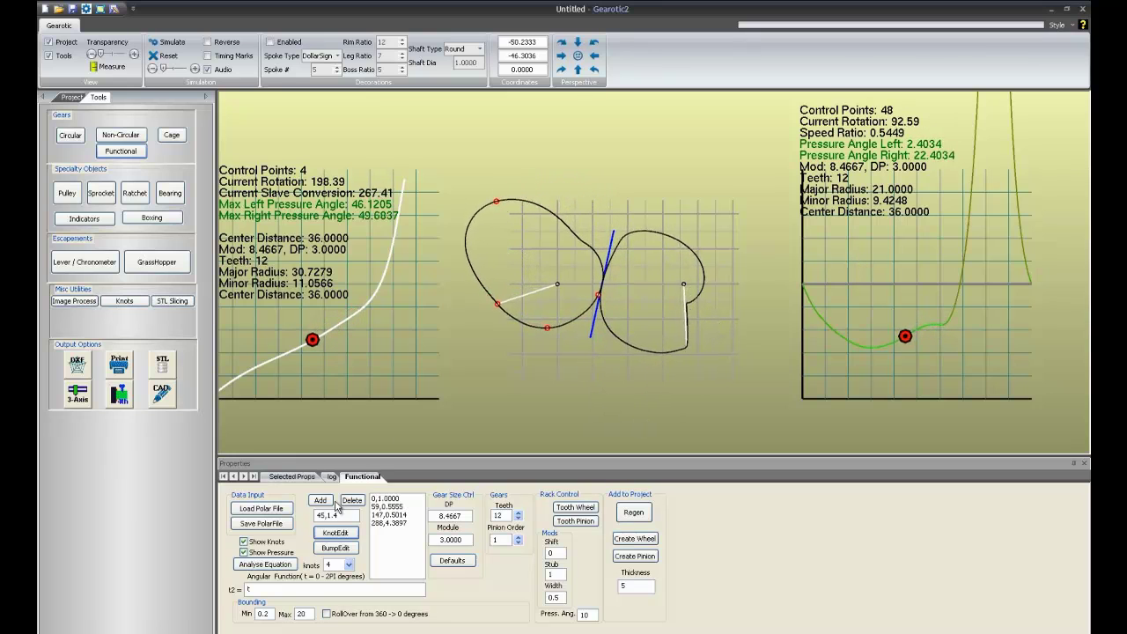
Turn on rollover for the reshaped wheel and examine how the running pair meshes
click(327, 614)
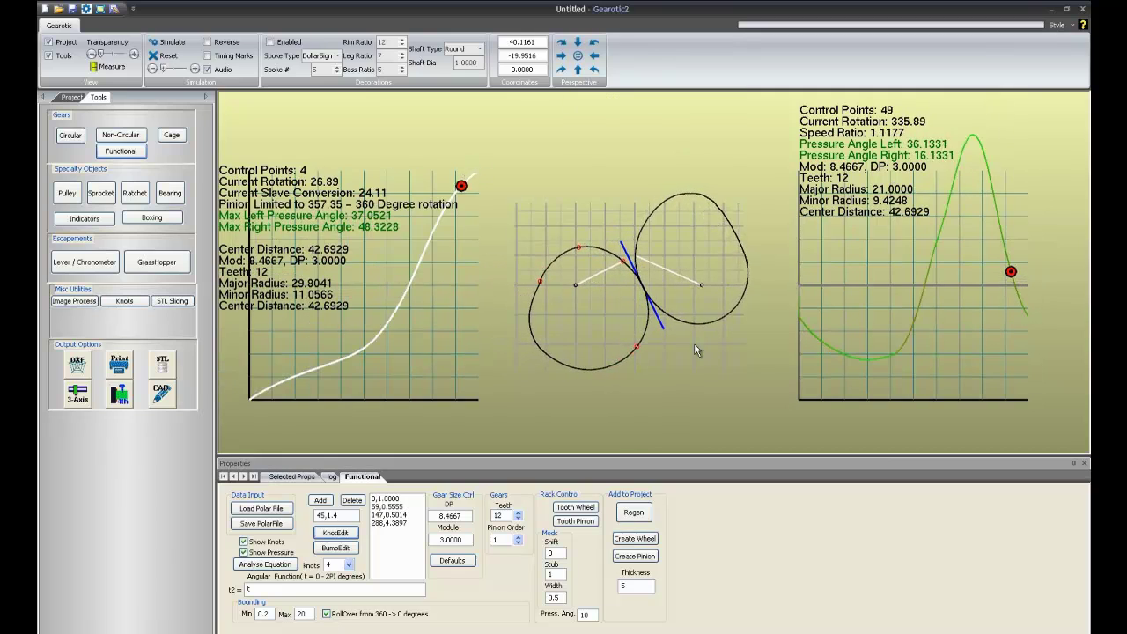
scroll(696, 348, up, 2)
scroll(694, 353, down, 3)
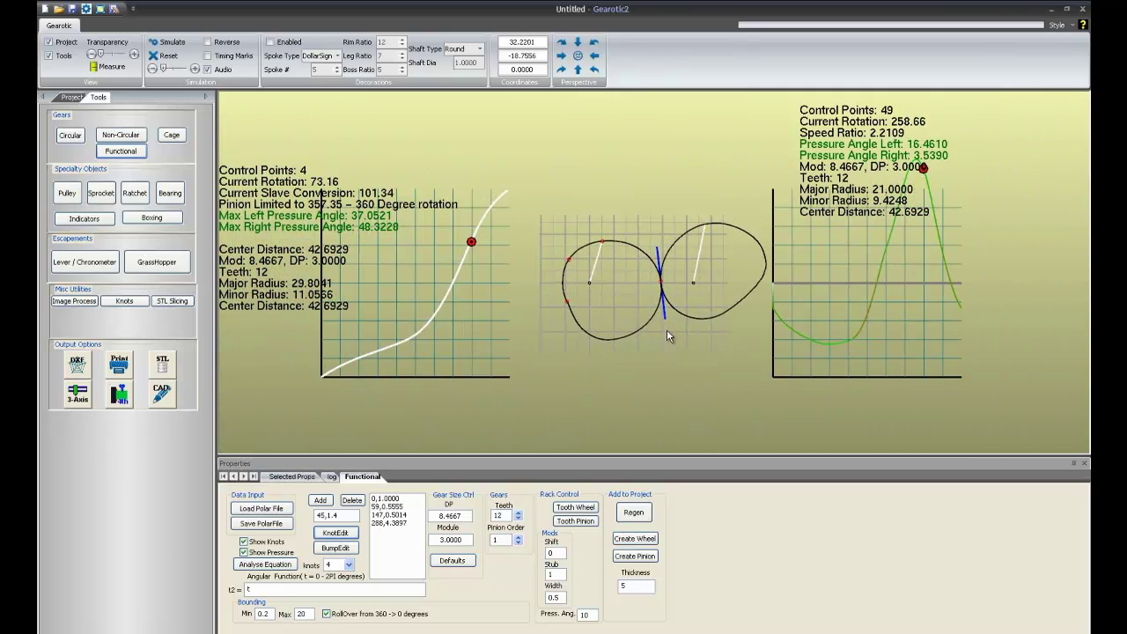
drag(633, 347, 664, 325)
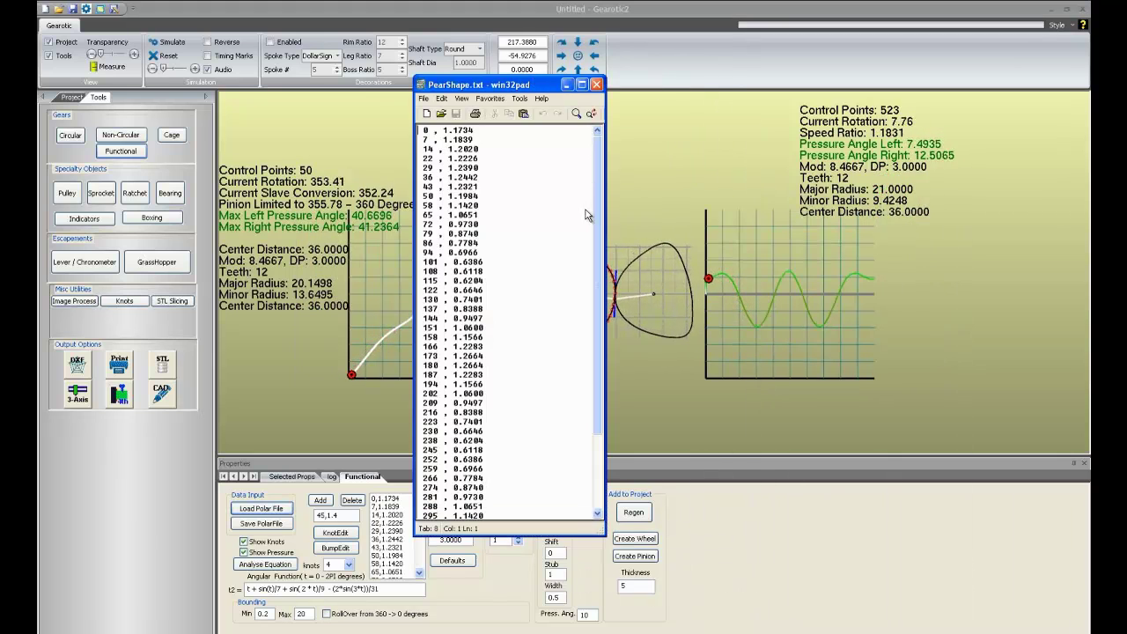
Examine the angle and ratio pairs and the closing equation comment in PearShape.txt, close the file, and inspect the pear-shaped wheel's knots
scroll(596, 264, down, 4)
scroll(596, 330, up, 4)
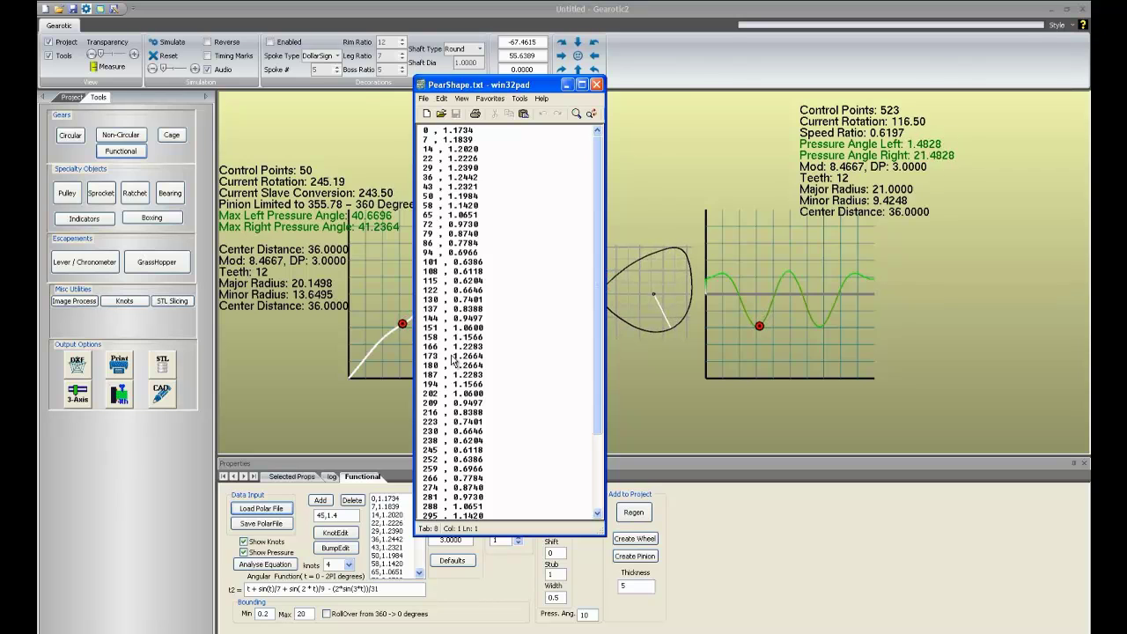
scroll(601, 212, down, 4)
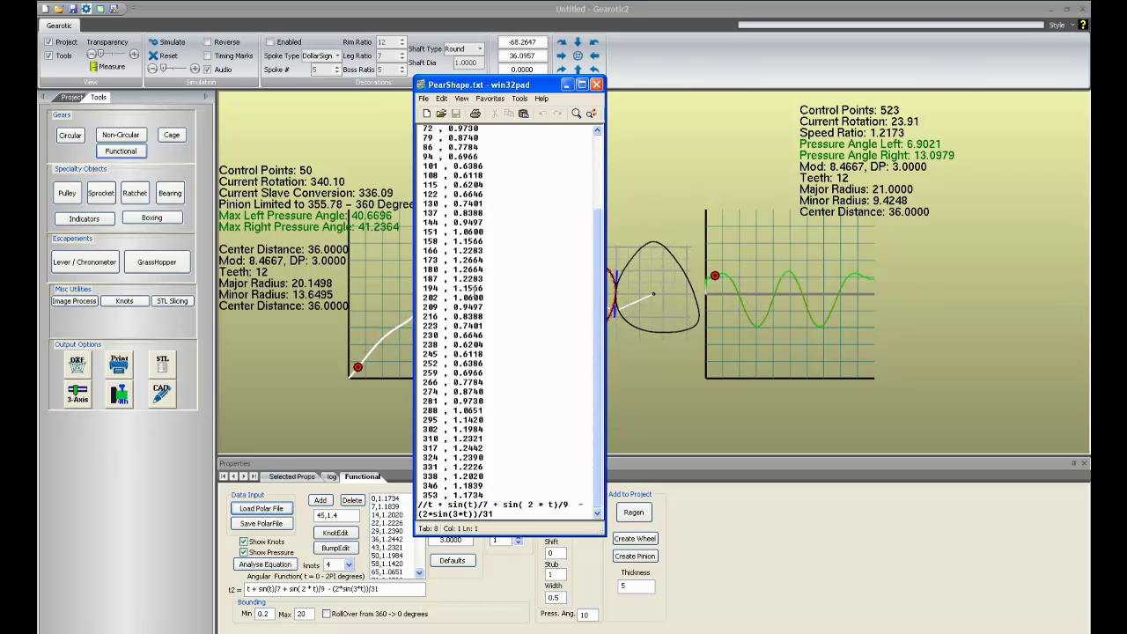
scroll(597, 376, up, 4)
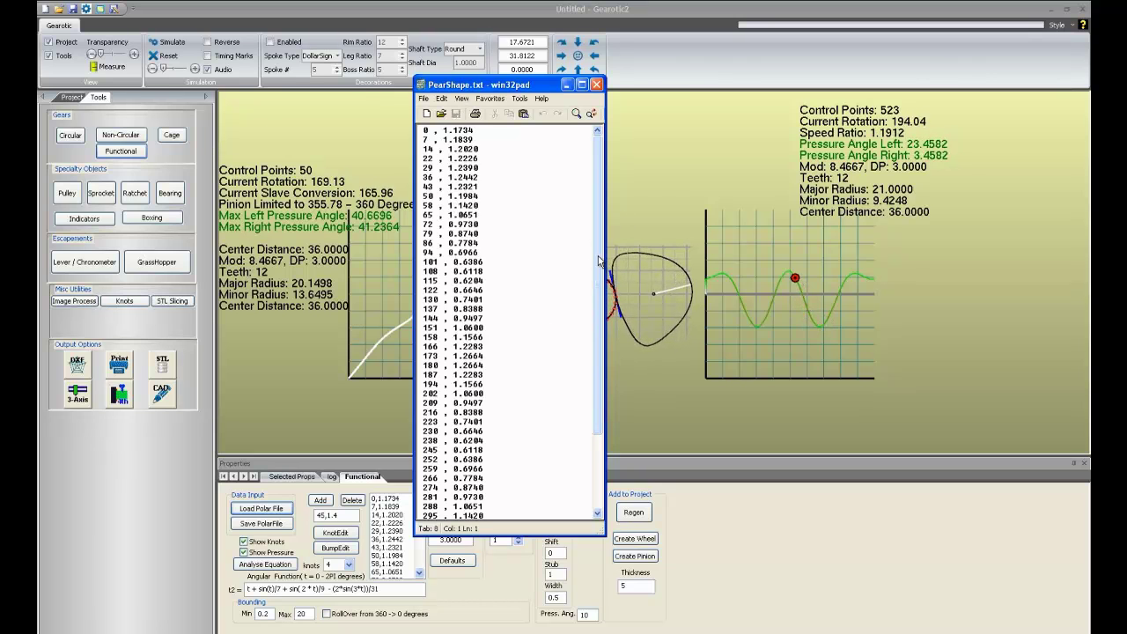
scroll(599, 370, down, 4)
scroll(598, 370, up, 4)
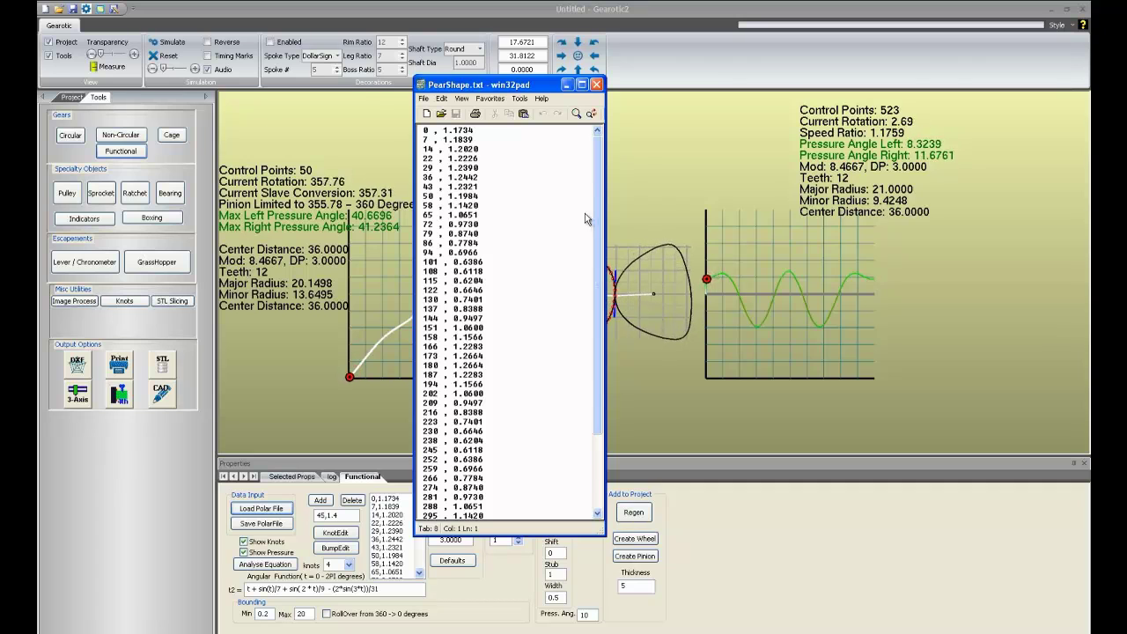
scroll(600, 397, down, 4)
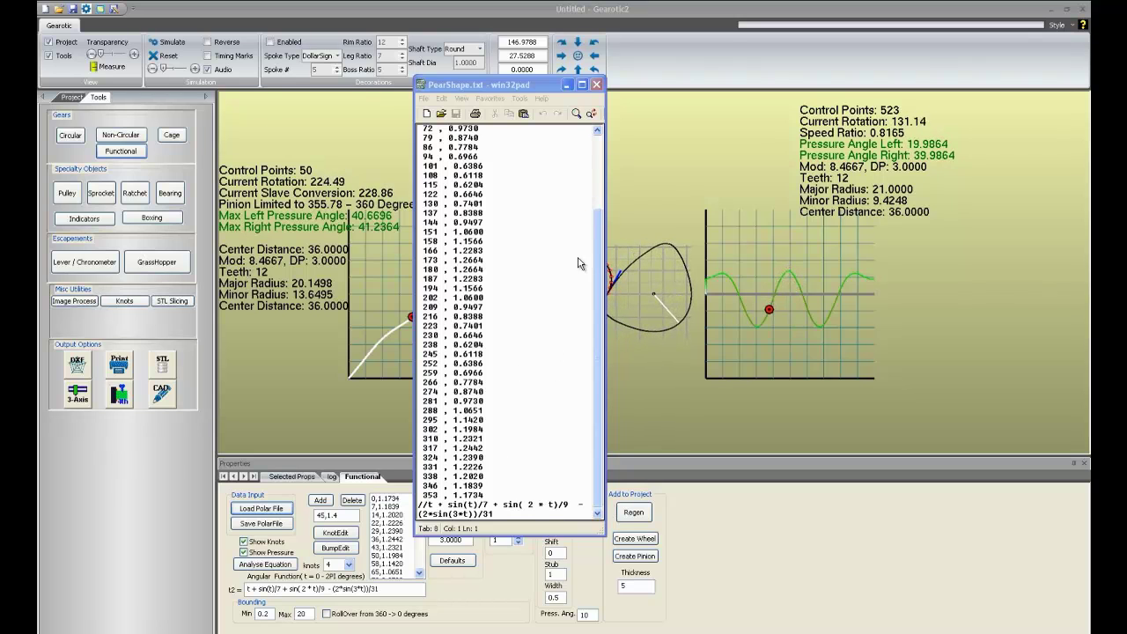
click(596, 86)
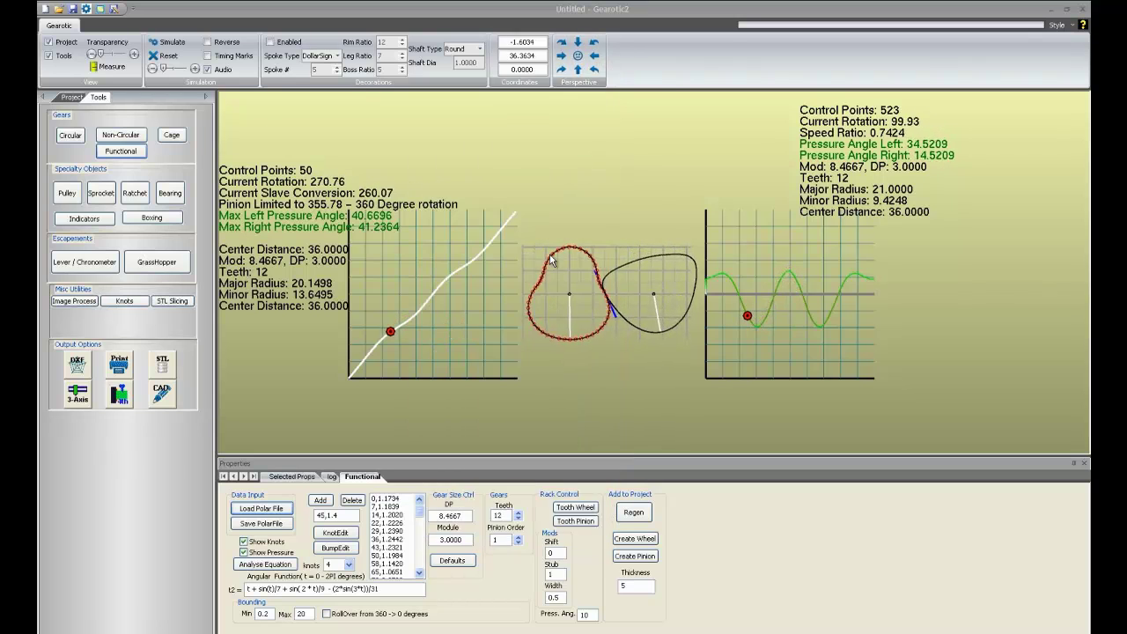
scroll(578, 361, up, 3)
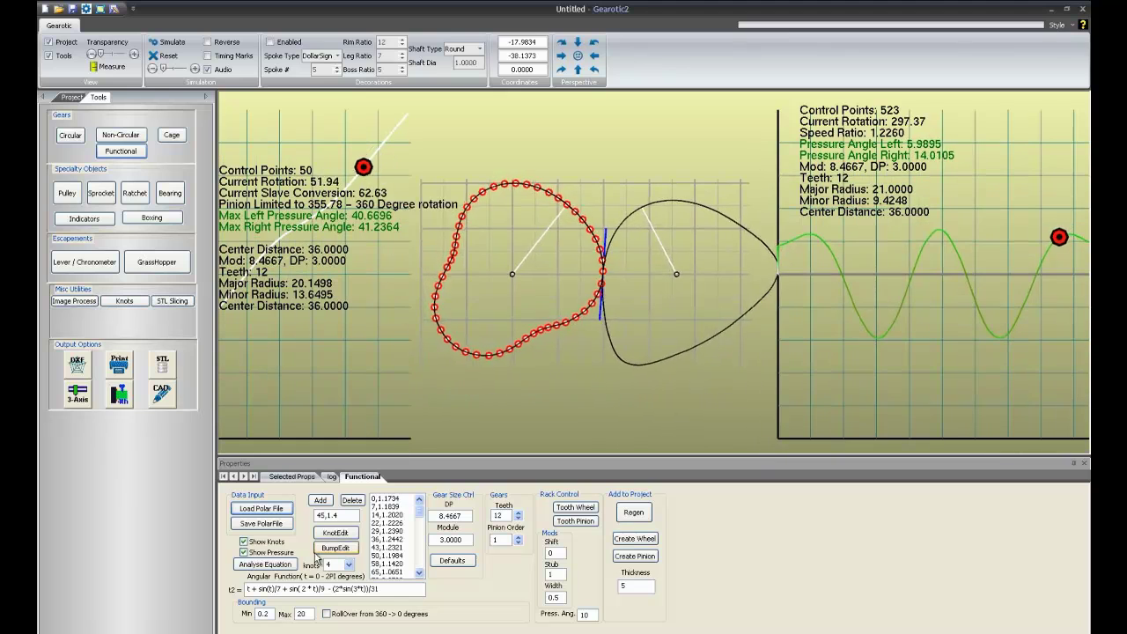
Analyse the equation t + sin(t)/7 + sin(2*t)/9 - (2*sin(3*t))/31 with 4 knots and inspect the resulting gear pair
click(267, 564)
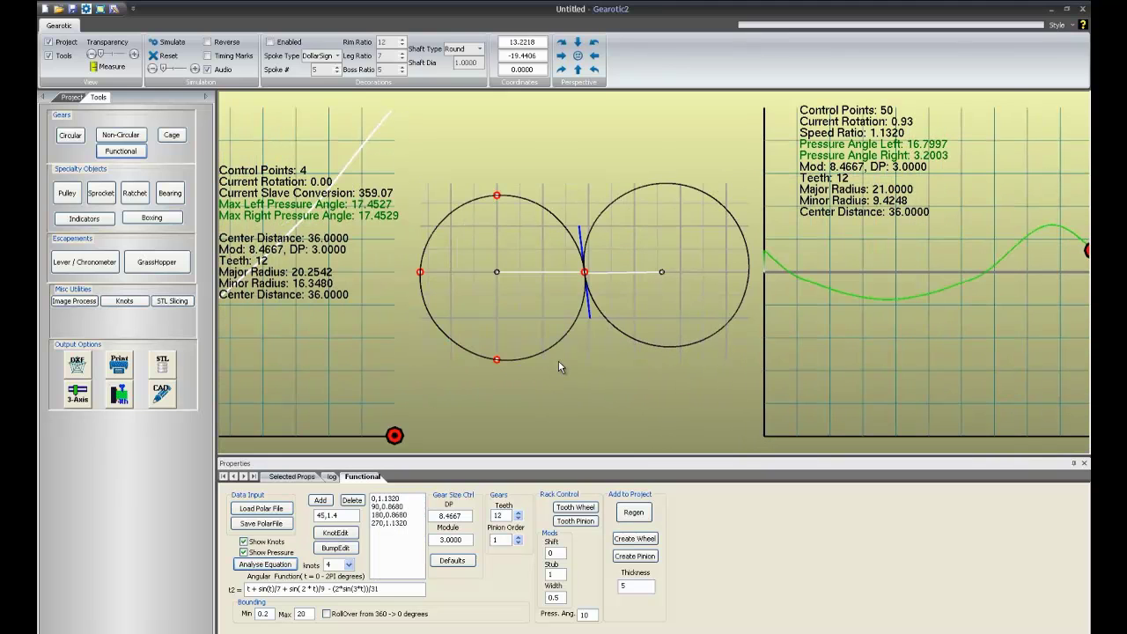
middle_drag(558, 367, 543, 350)
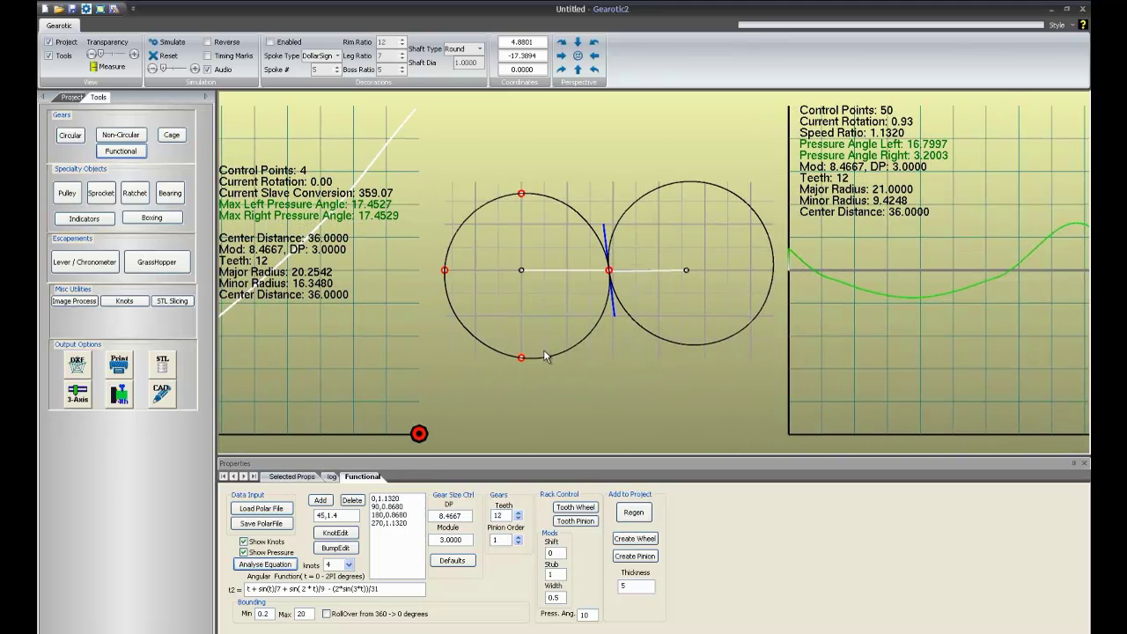
scroll(550, 353, down, 3)
scroll(590, 348, up, 2)
scroll(590, 348, up, 2)
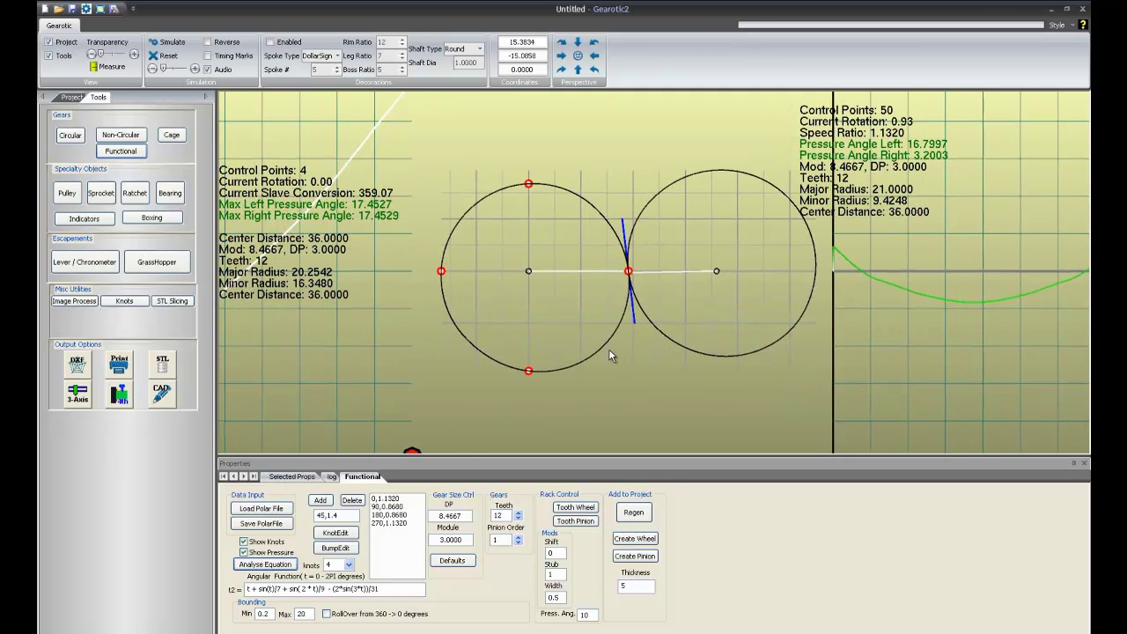
scroll(605, 347, up, 2)
scroll(581, 330, down, 3)
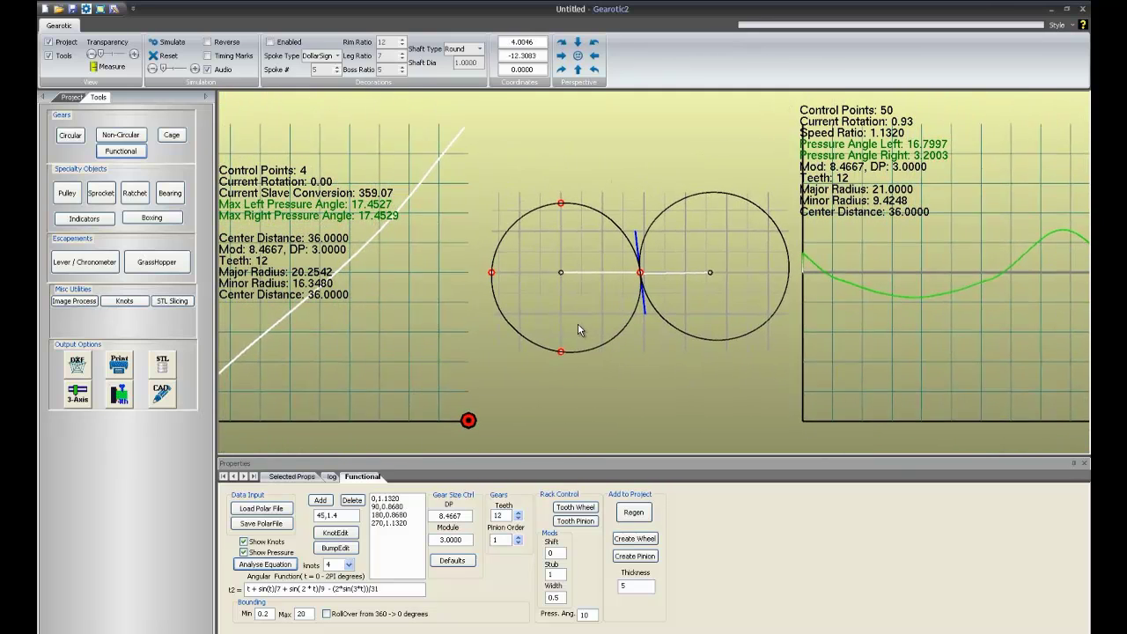
scroll(584, 322, up, 1)
scroll(600, 324, up, 1)
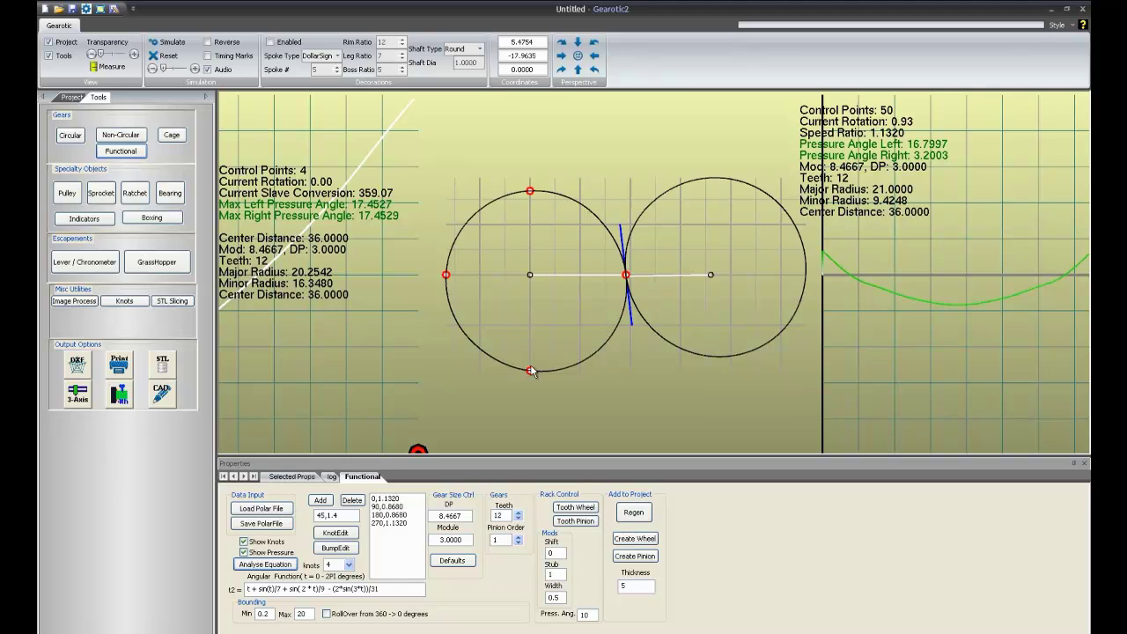
scroll(565, 264, down, 2)
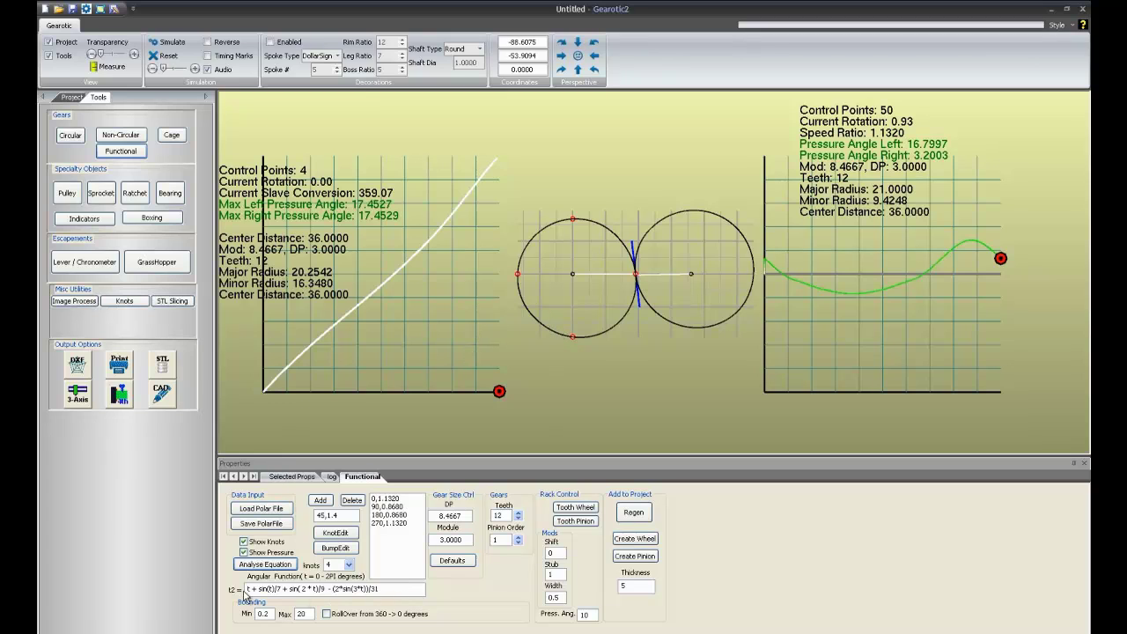
Set the equation's knot count to 10, analyse it again, and inspect the shape of the wheel and pinion
click(347, 564)
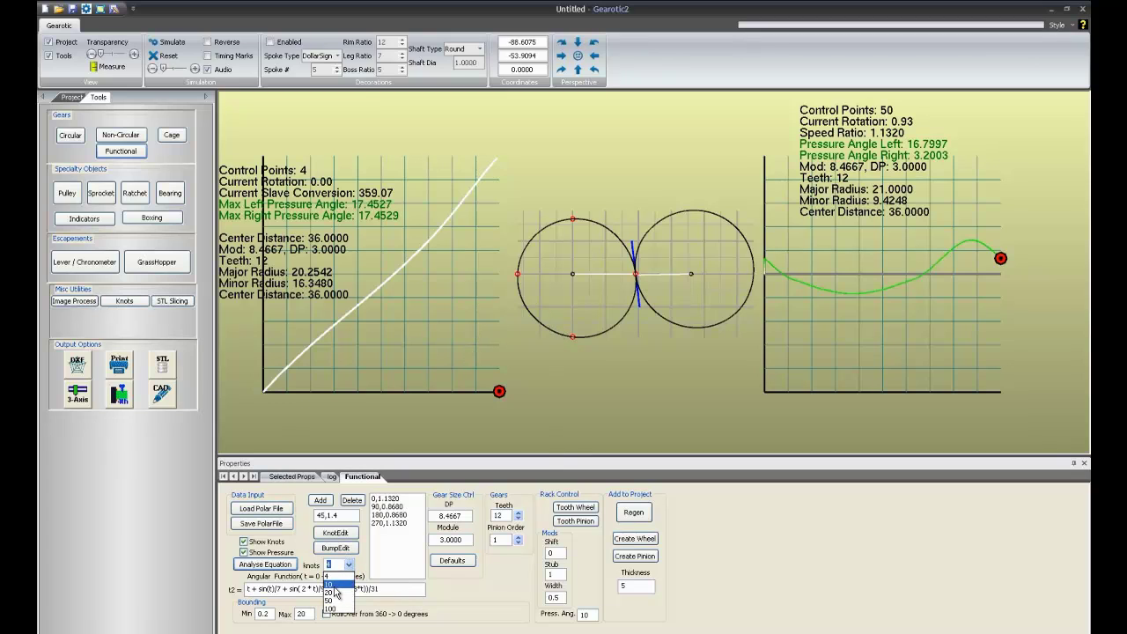
click(335, 584)
click(265, 564)
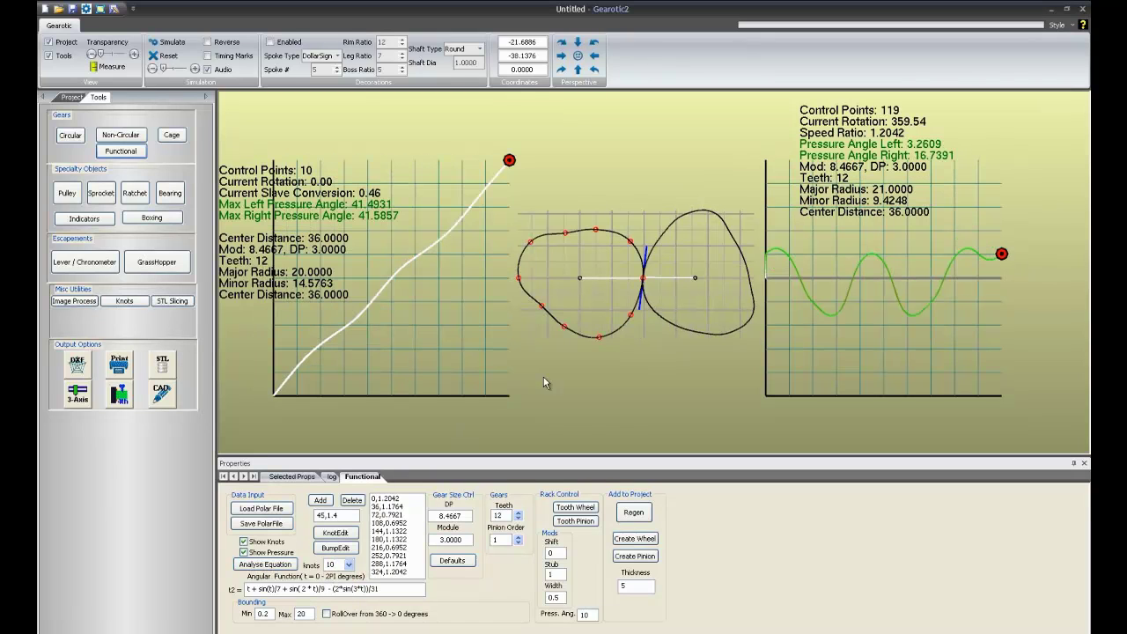
click(645, 336)
scroll(640, 350, up, 2)
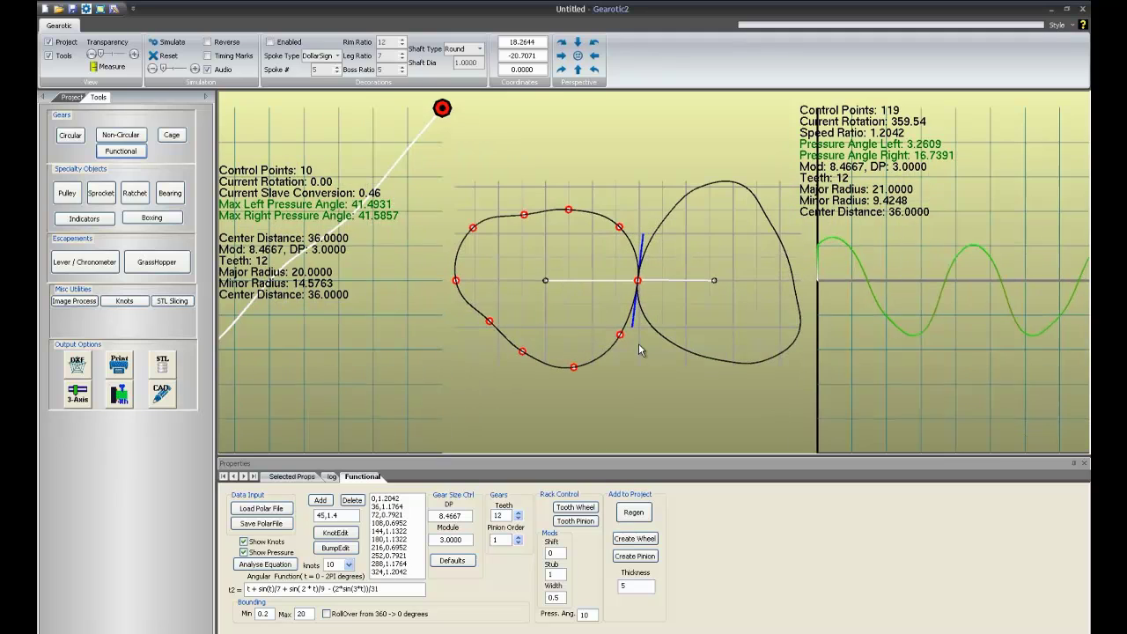
scroll(660, 333, down, 2)
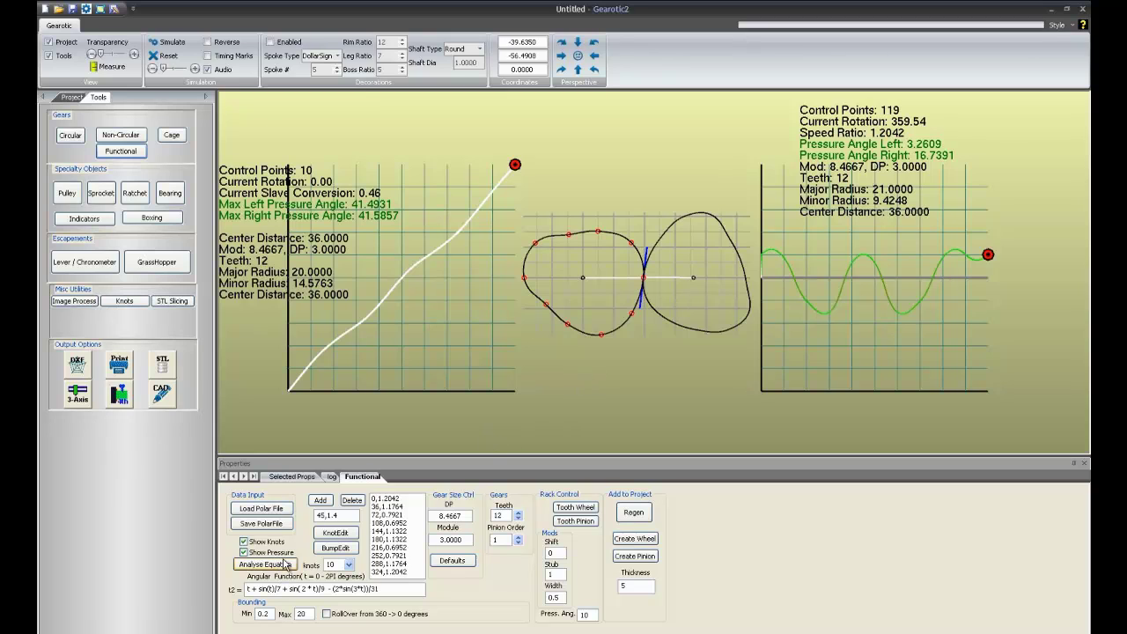
Raise the knot count to 100, analyse the equation, and examine the wheel's curve closely at the contact point
click(349, 565)
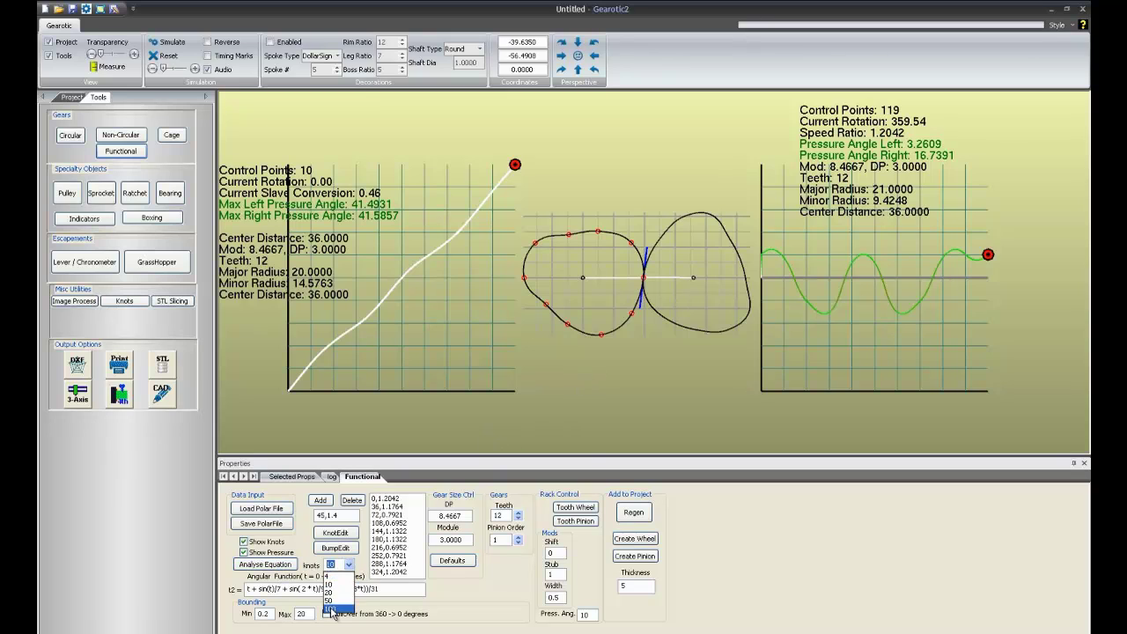
click(335, 614)
click(264, 564)
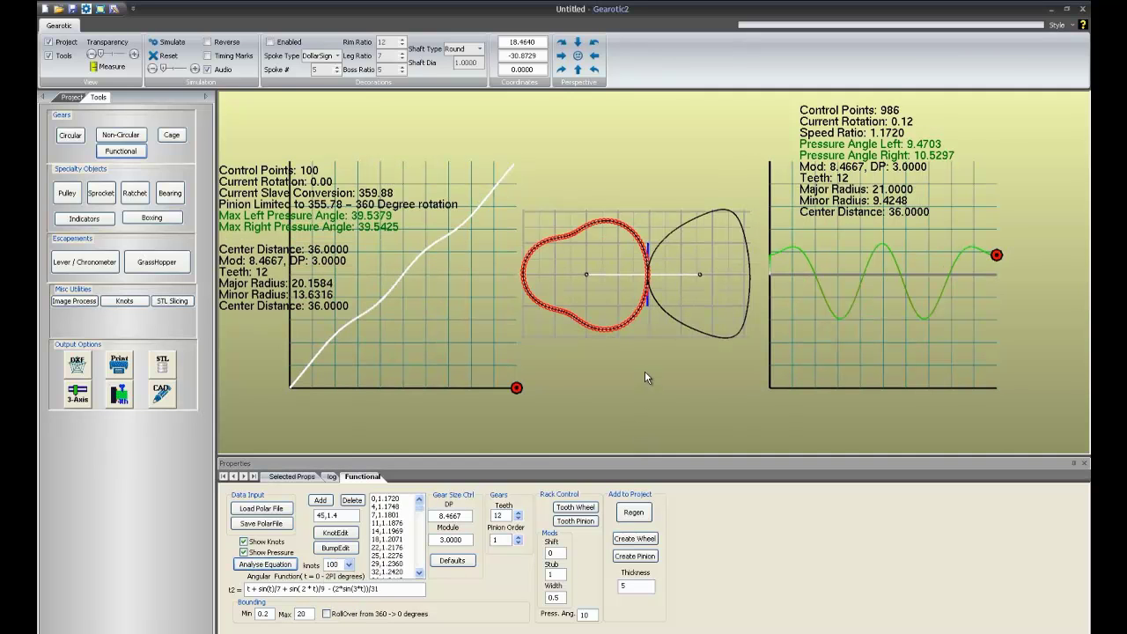
scroll(645, 370, up, 2)
scroll(636, 375, down, 2)
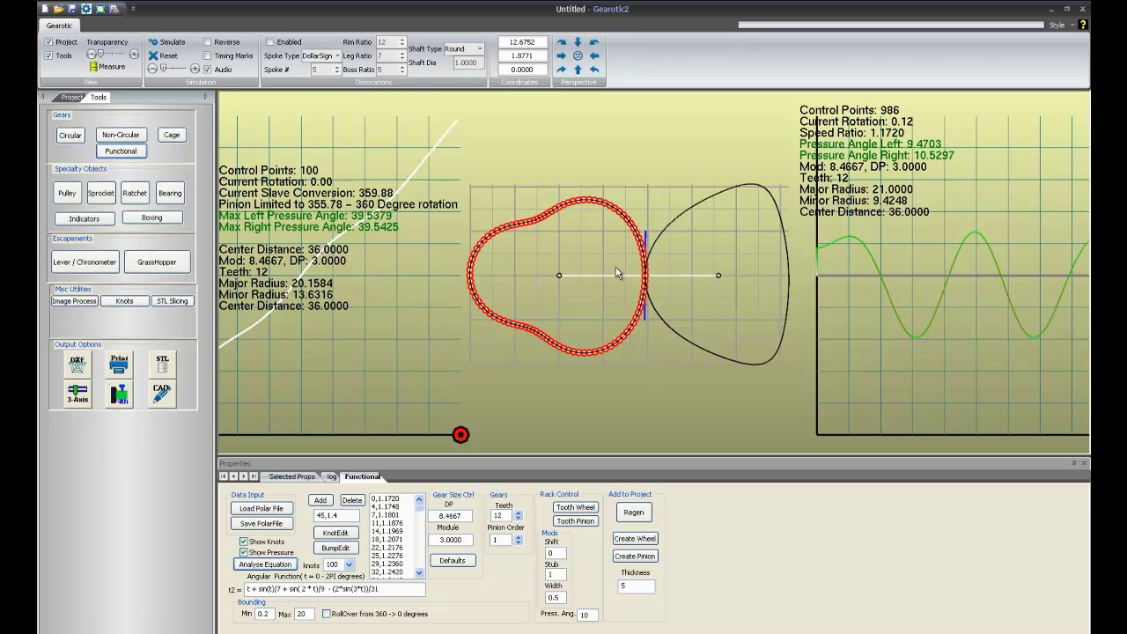
scroll(616, 273, up, 5)
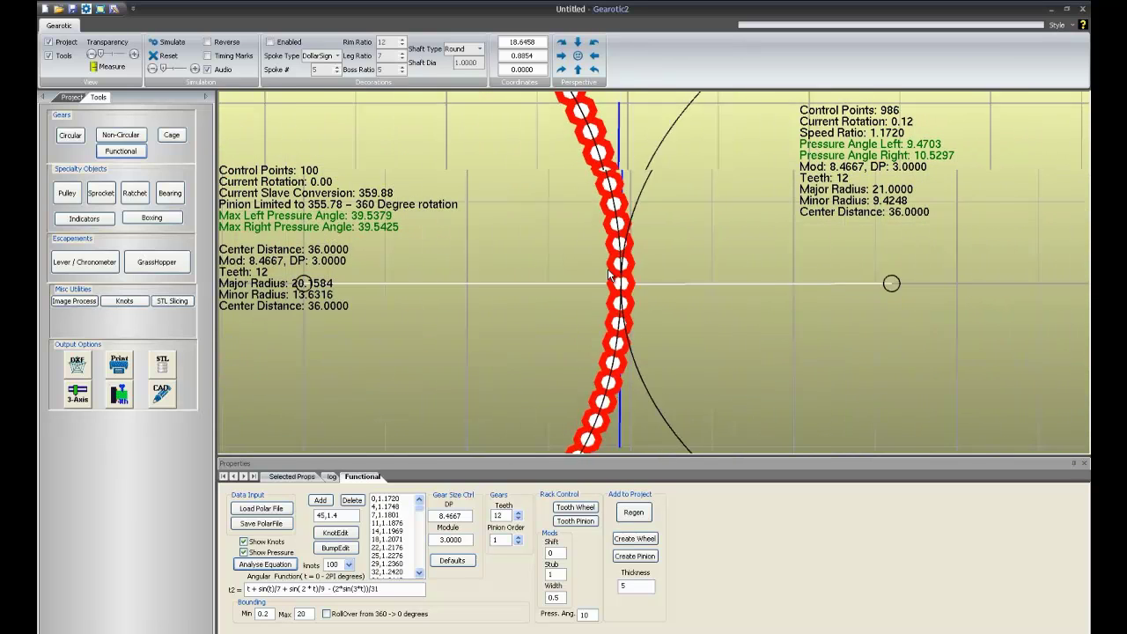
scroll(609, 273, down, 5)
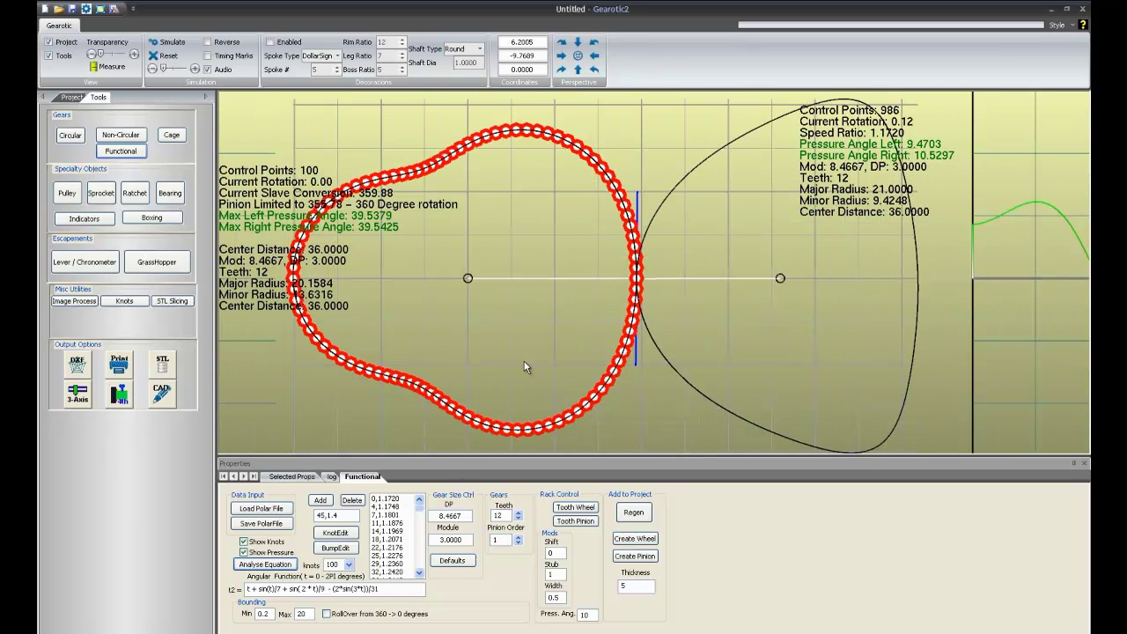
Turn on rollover from 360 to 0 degrees, compare the 100-knot wheel at its contact point, and turn rollover off again
click(331, 614)
scroll(583, 386, down, 3)
scroll(583, 385, up, 2)
scroll(582, 391, down, 1)
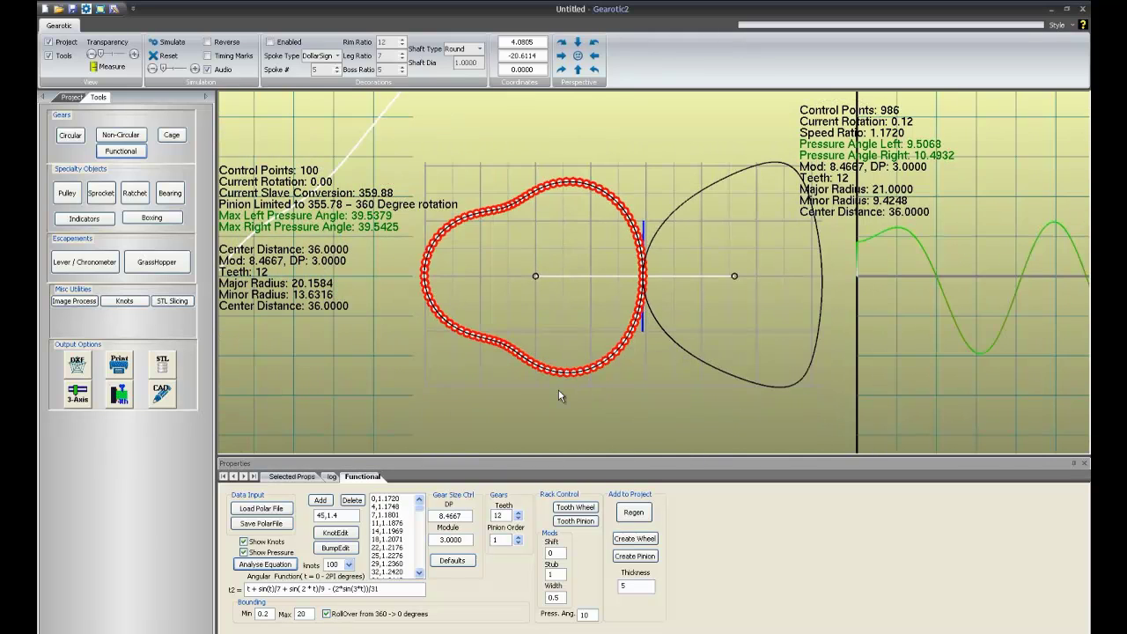
scroll(623, 289, up, 1)
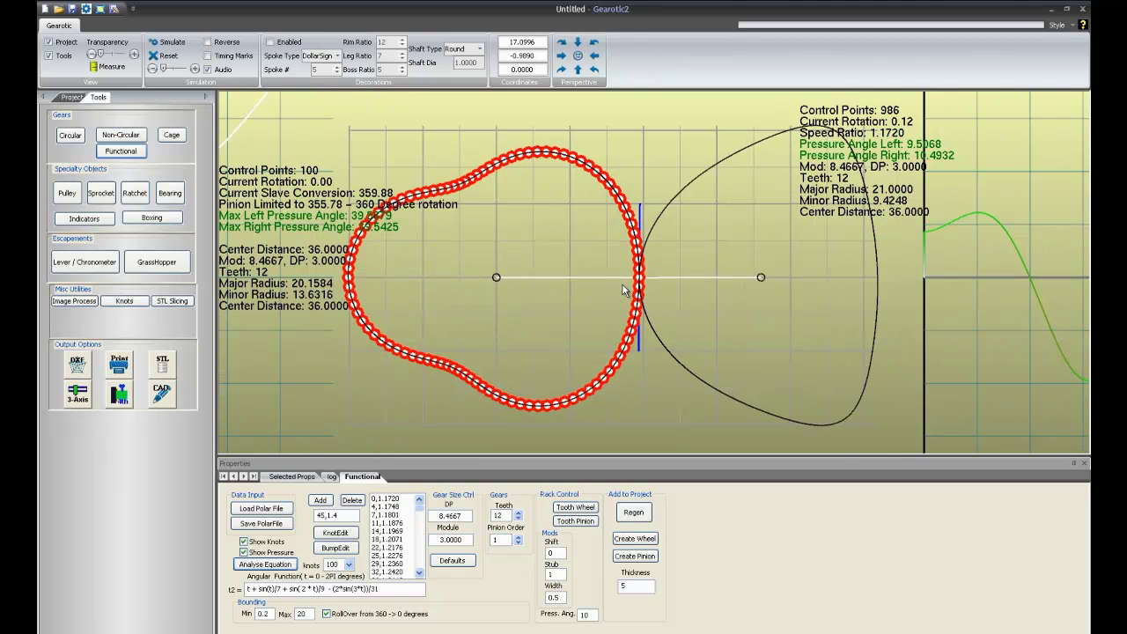
click(327, 614)
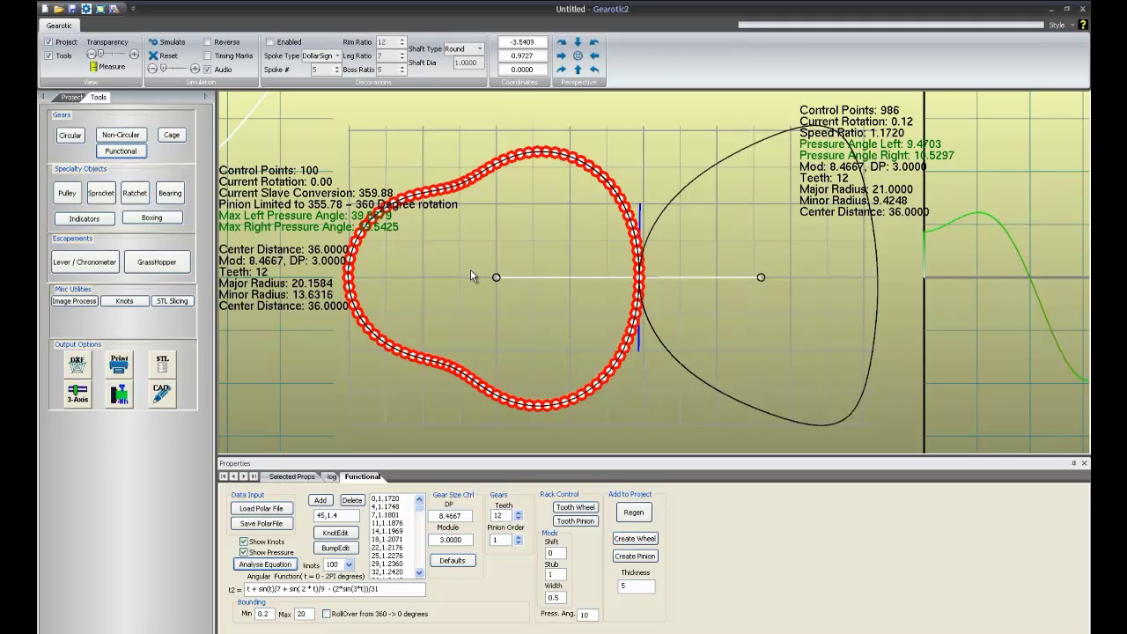
Reduce the knot count to 50 and analyse the equation again
click(349, 564)
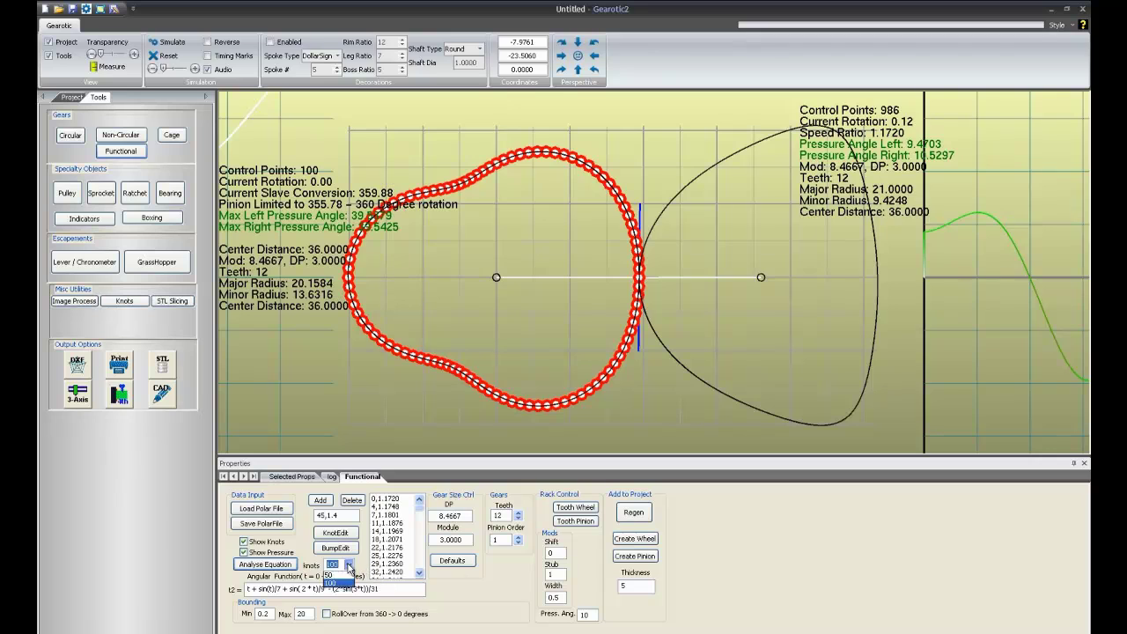
click(340, 606)
click(283, 567)
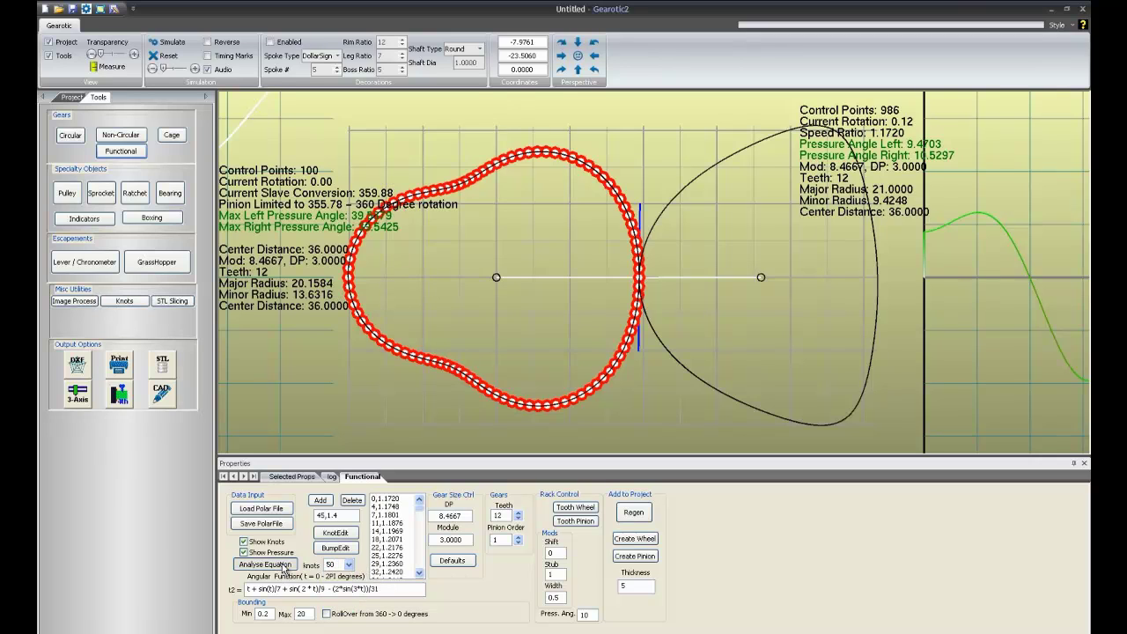
Set the knot count to 20, analyse the equation, and inspect the wheel's knots around the contact point
click(349, 565)
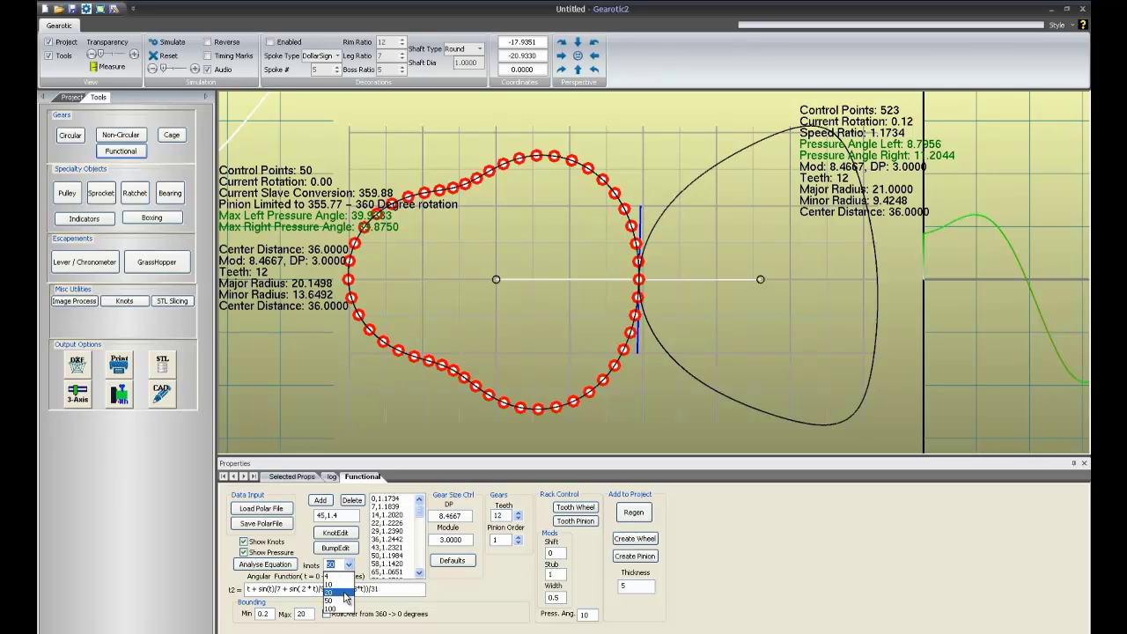
click(343, 592)
click(280, 564)
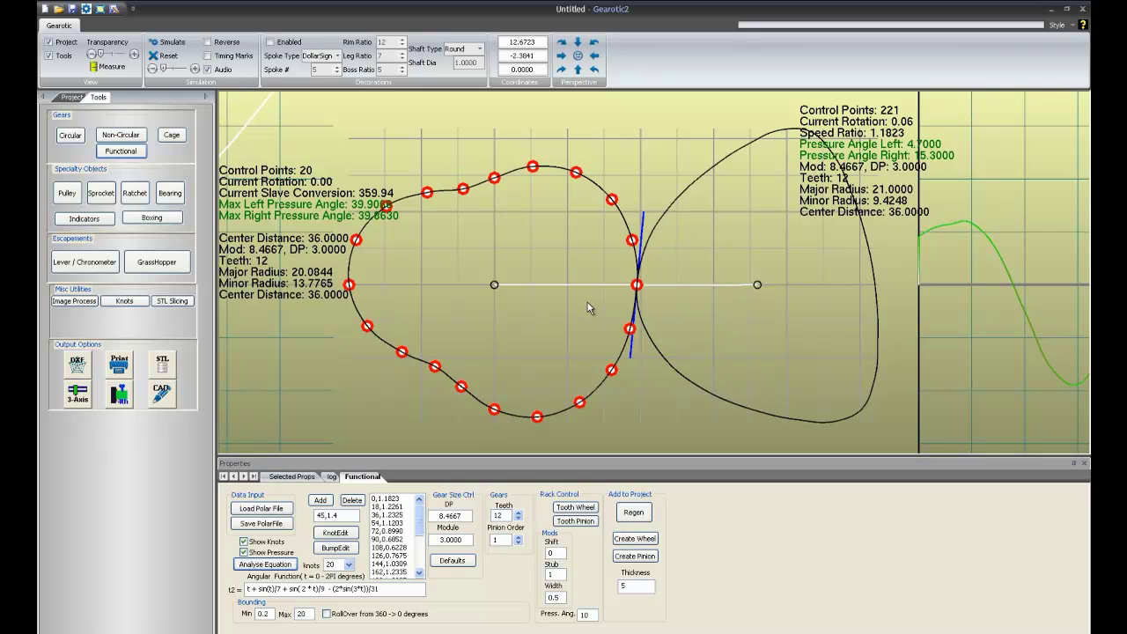
scroll(597, 304, down, 2)
scroll(596, 305, up, 2)
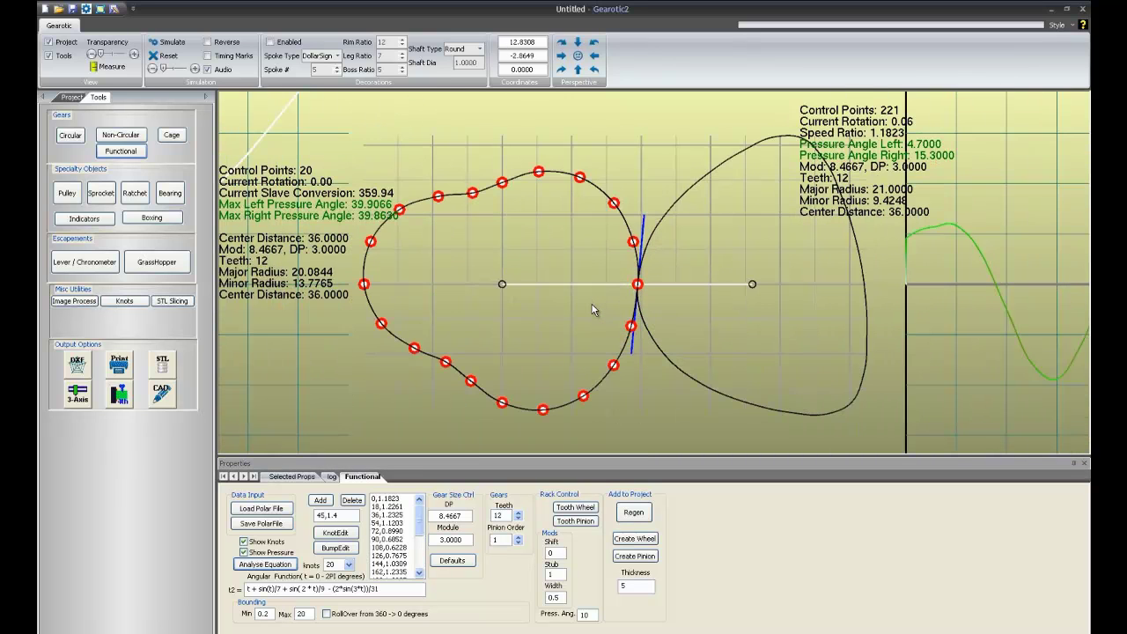
scroll(581, 304, down, 1)
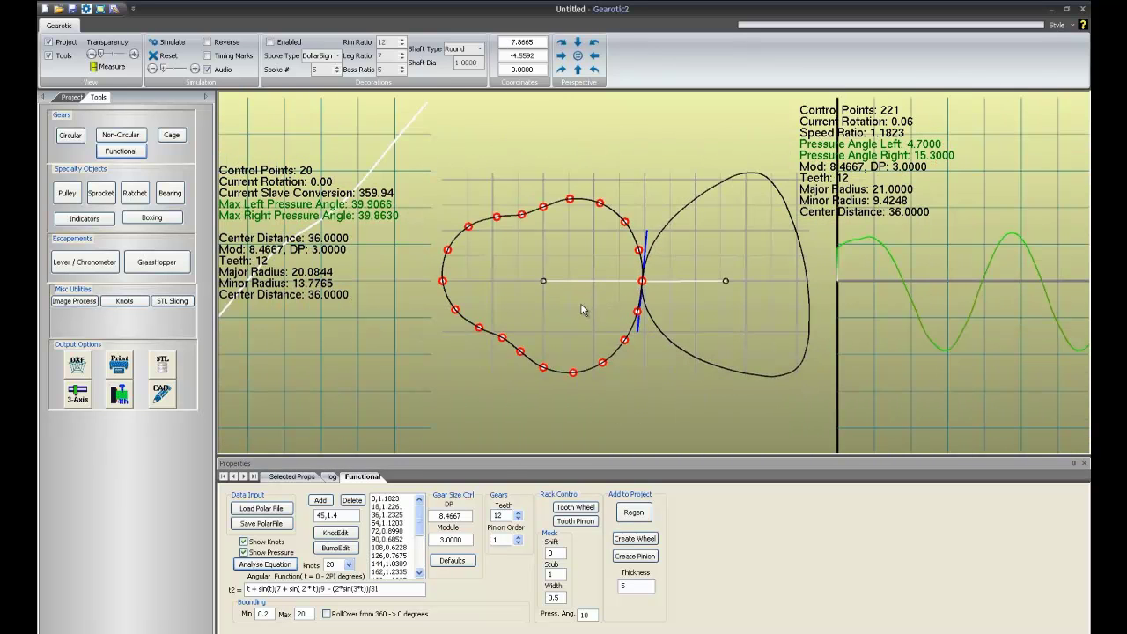
Turn on rollover from 360 to 0 degrees for the 20-knot wheel and examine the curve where the pair touches
click(335, 616)
click(342, 617)
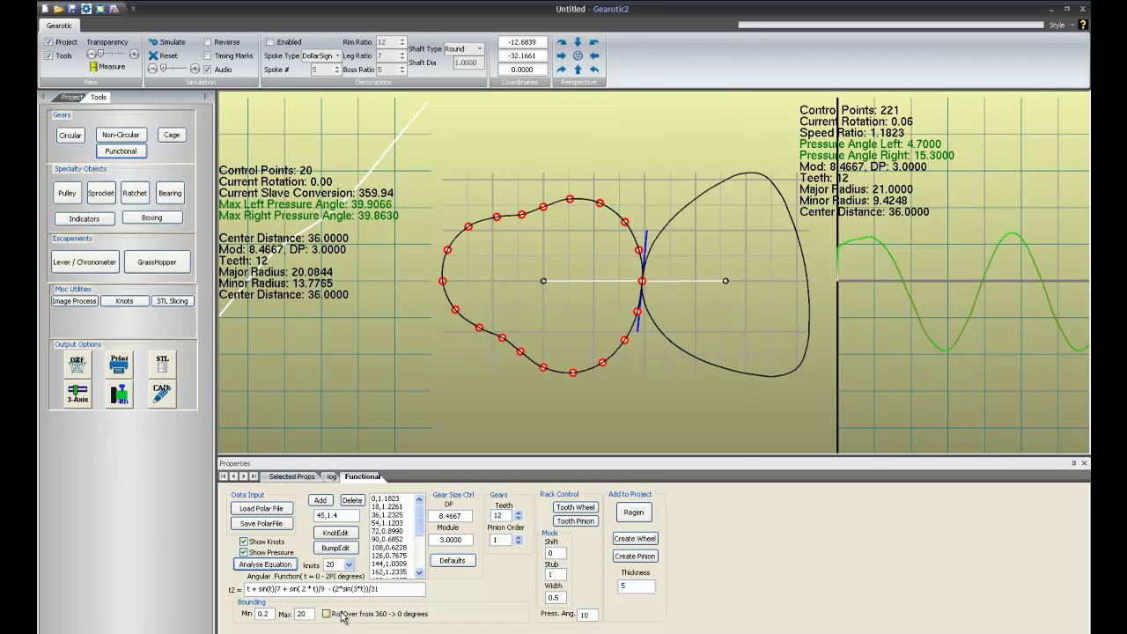
click(342, 616)
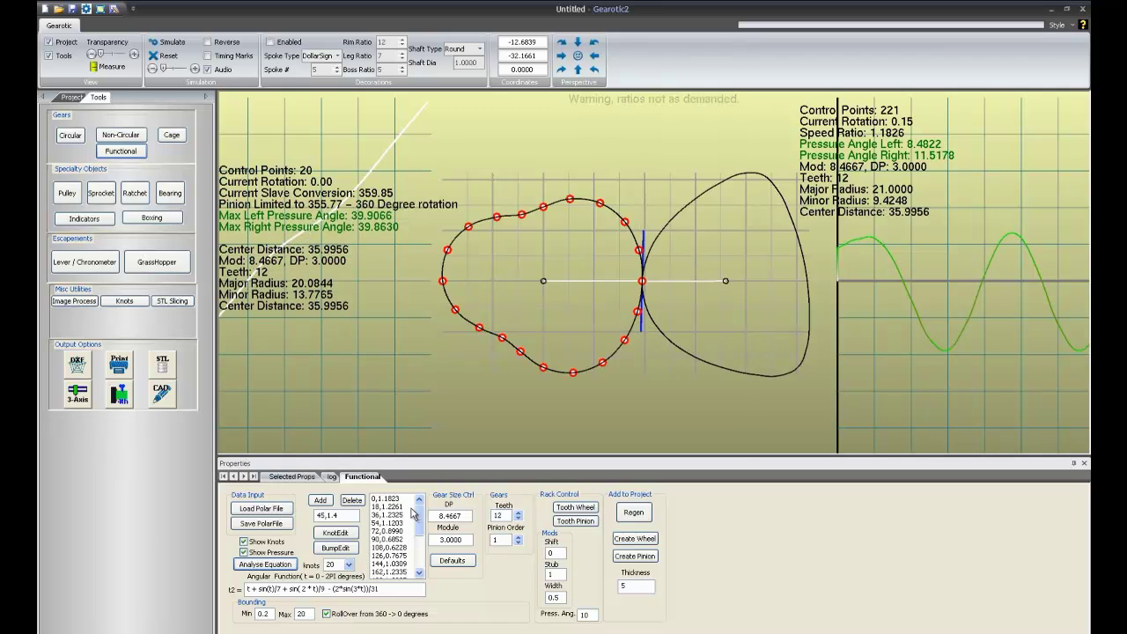
scroll(620, 333, up, 1)
scroll(619, 327, down, 2)
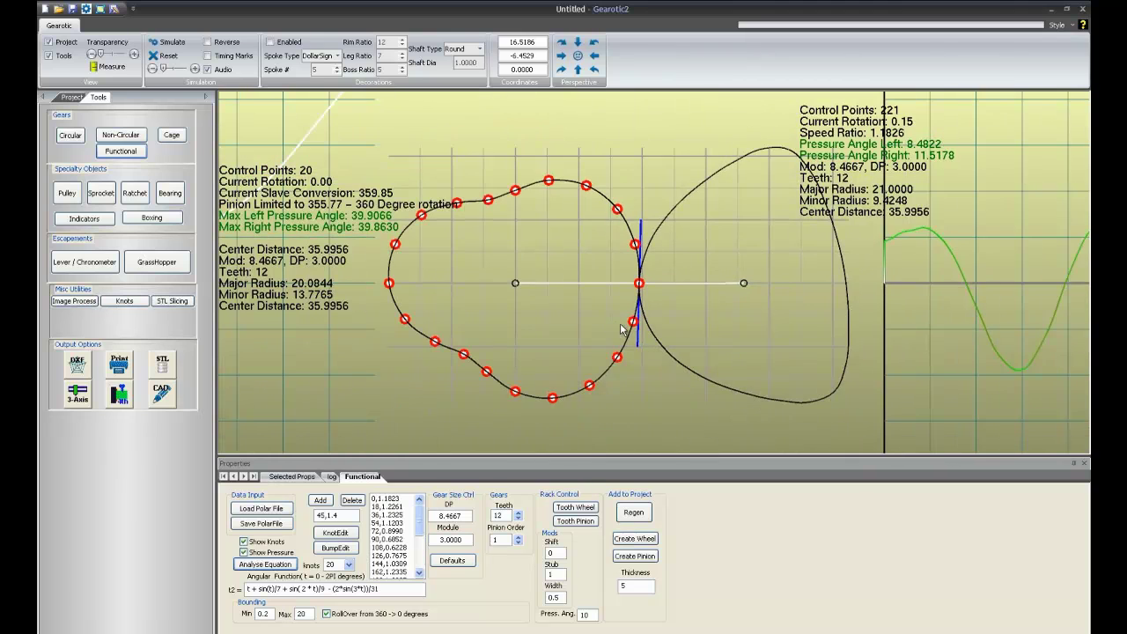
scroll(593, 315, up, 2)
scroll(592, 318, down, 3)
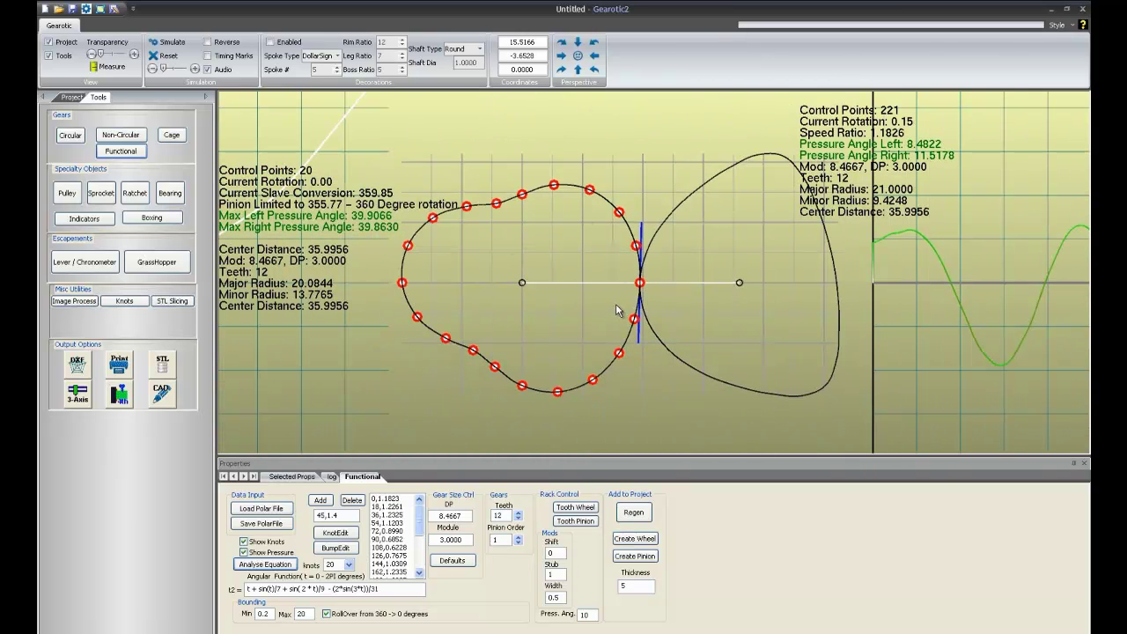
scroll(612, 304, up, 2)
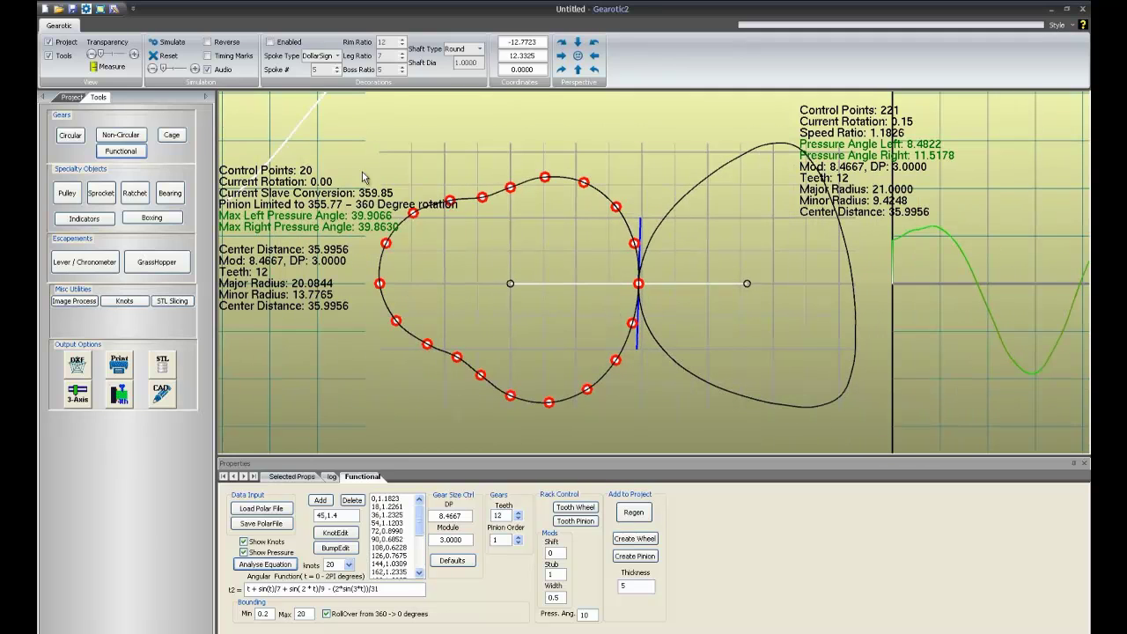
Simulate the 20-knot gear pair and examine how the wheel and pinion run against the speed ratio graph
click(174, 44)
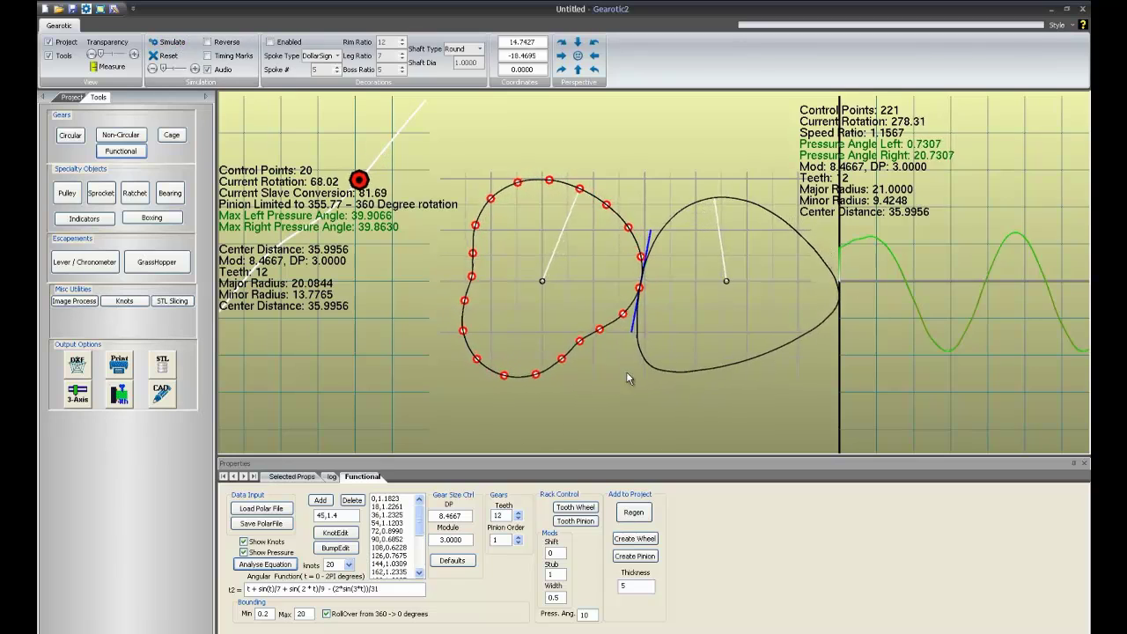
drag(640, 256, 596, 253)
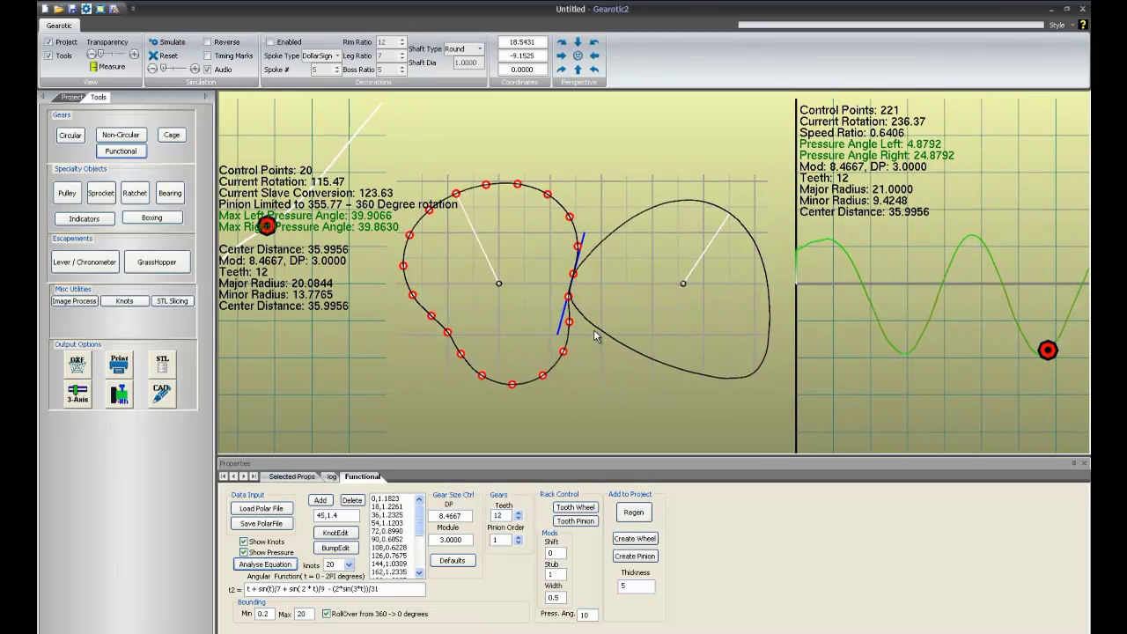
scroll(616, 322, down, 2)
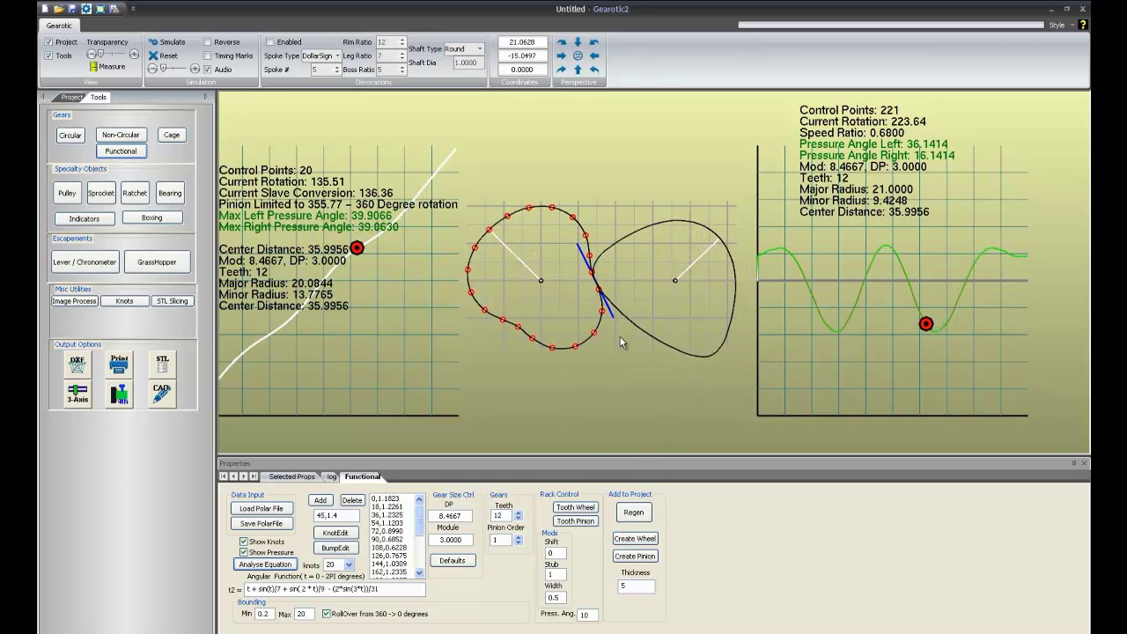
Set the pinion order to 2, examine the enlarged pinion running with the wheel, and return the order to 1
click(519, 536)
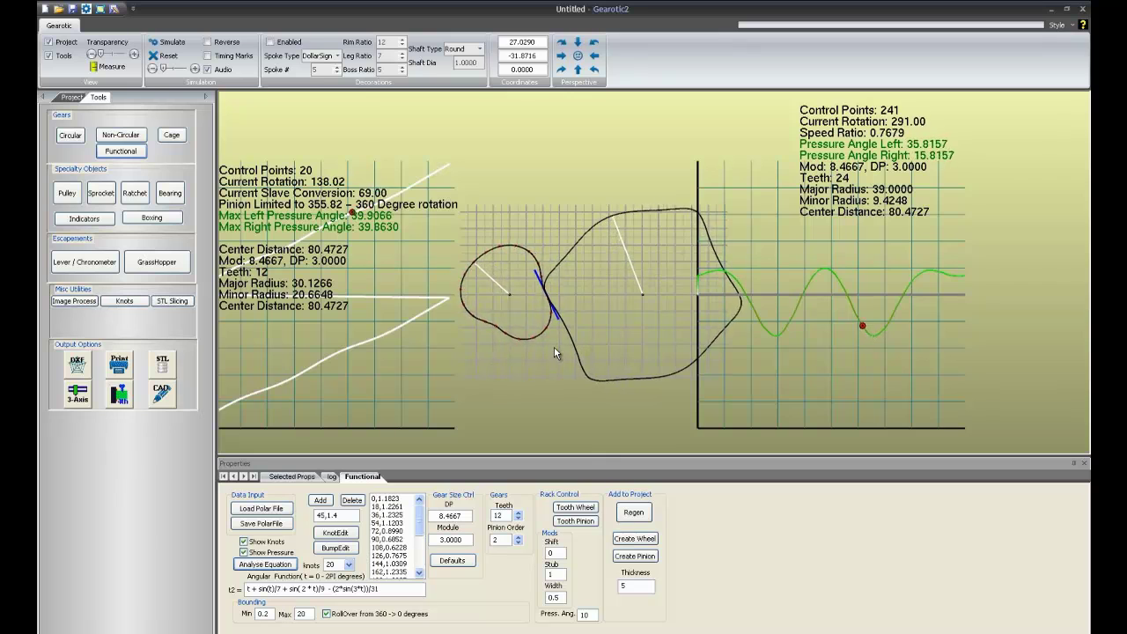
scroll(554, 346, down, 2)
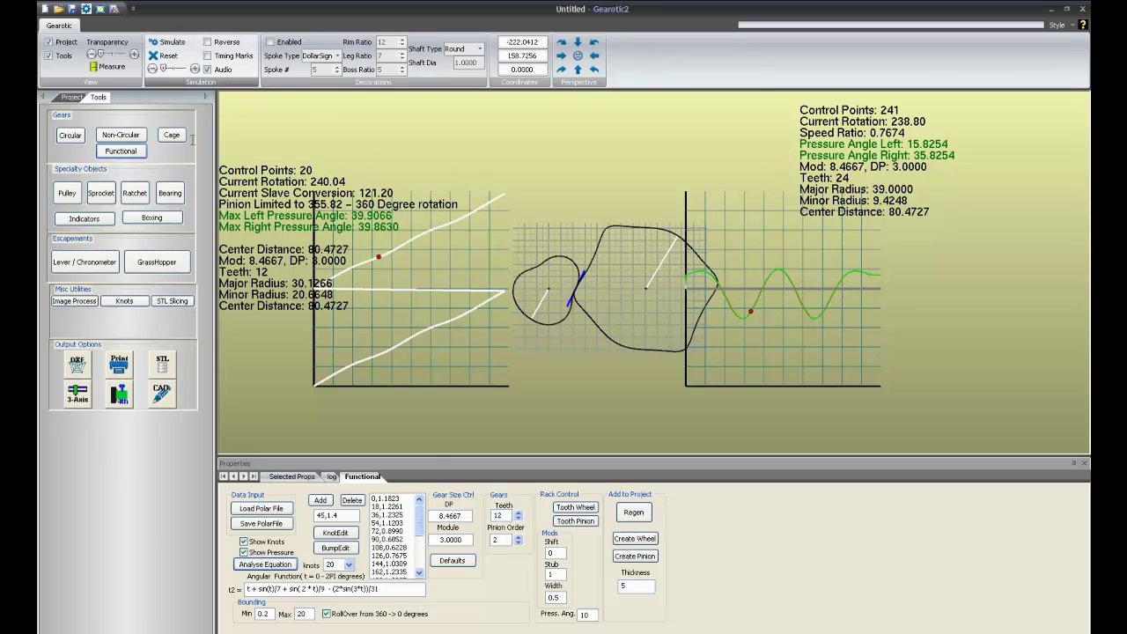
click(518, 543)
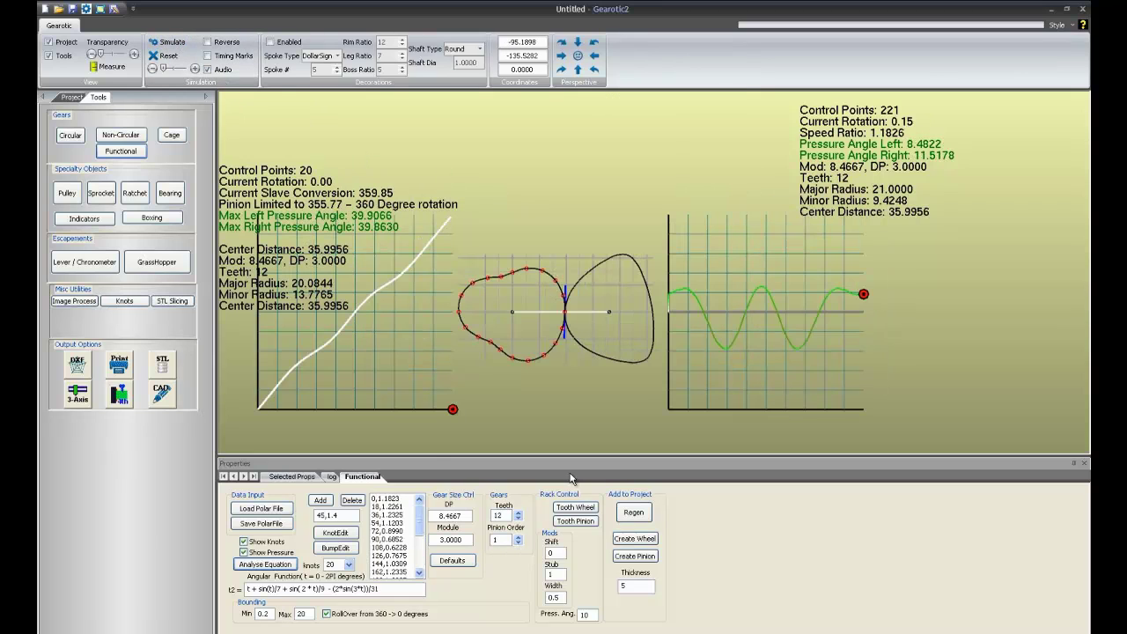
Turn on knot editing and move the wheel's knot at 72 degrees outward to about 74 degrees, radius 1.40
scroll(568, 343, up, 5)
scroll(652, 283, down, 4)
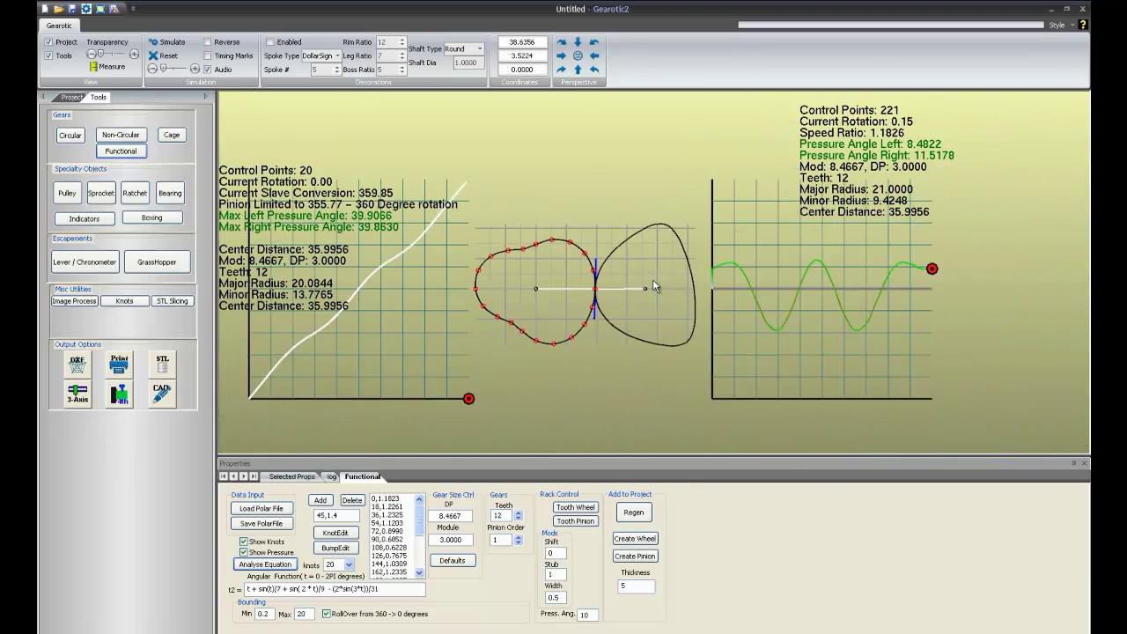
middle_drag(650, 274, 655, 278)
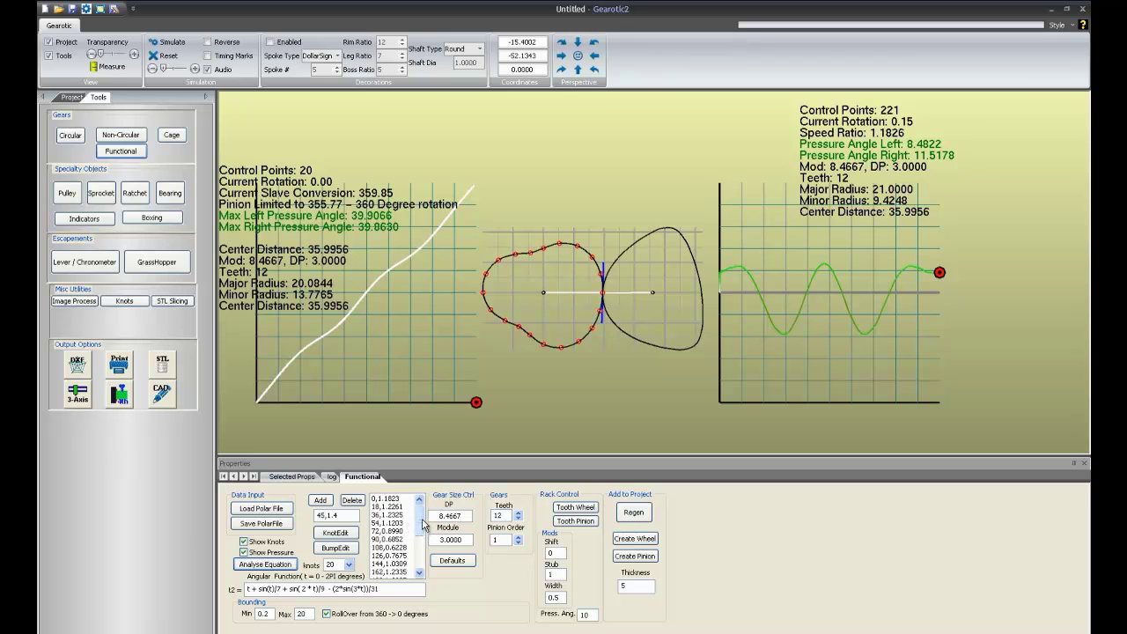
drag(422, 522, 419, 547)
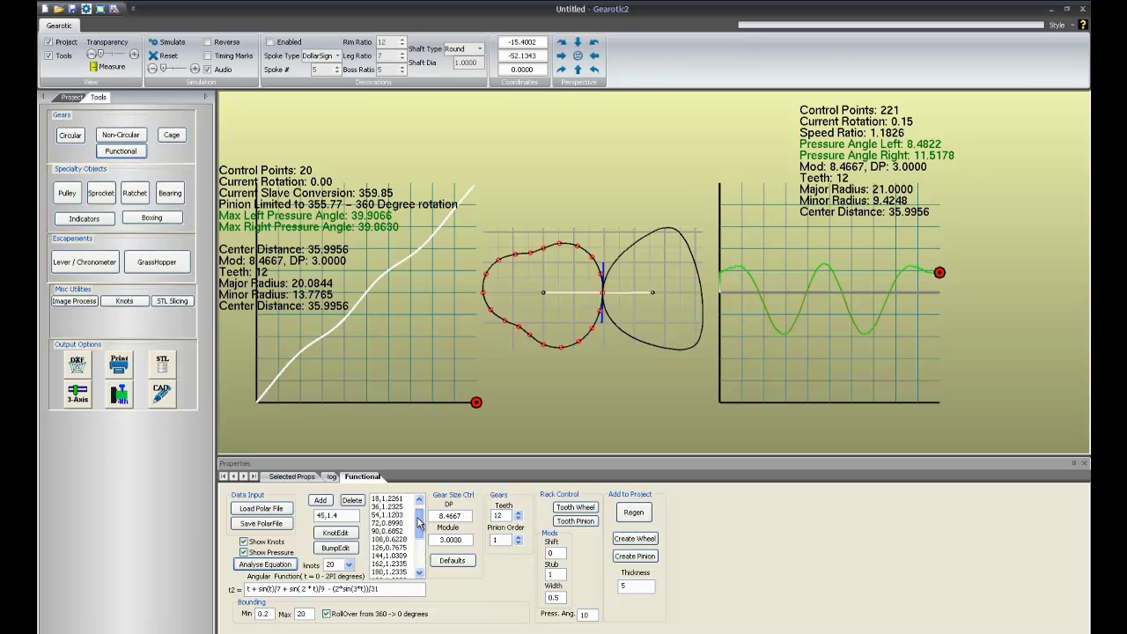
click(395, 532)
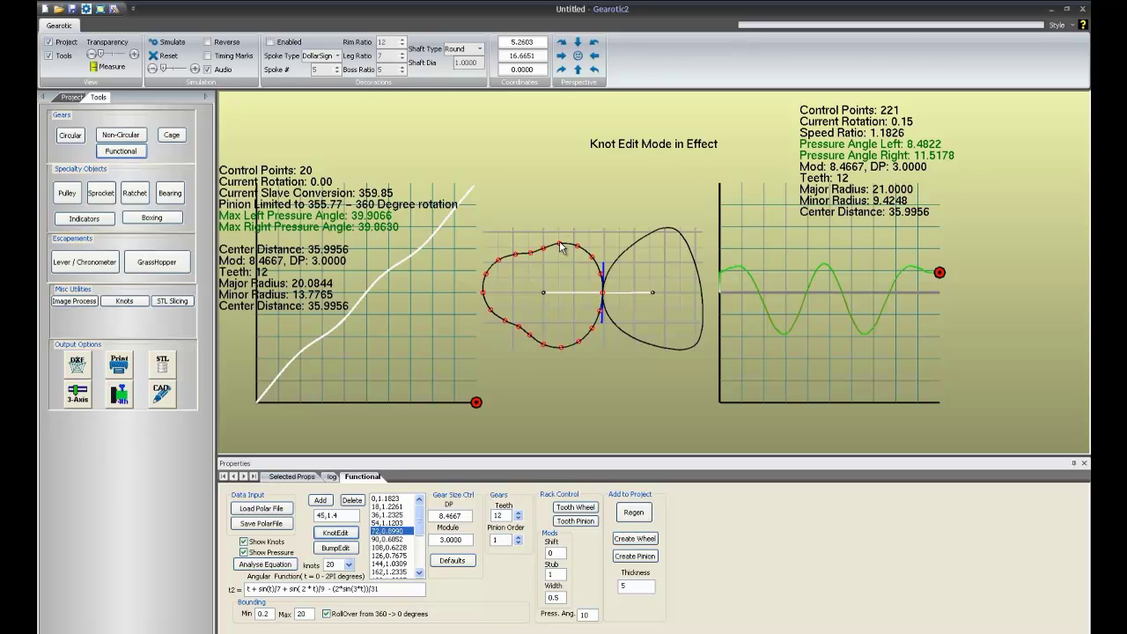
drag(561, 247, 563, 259)
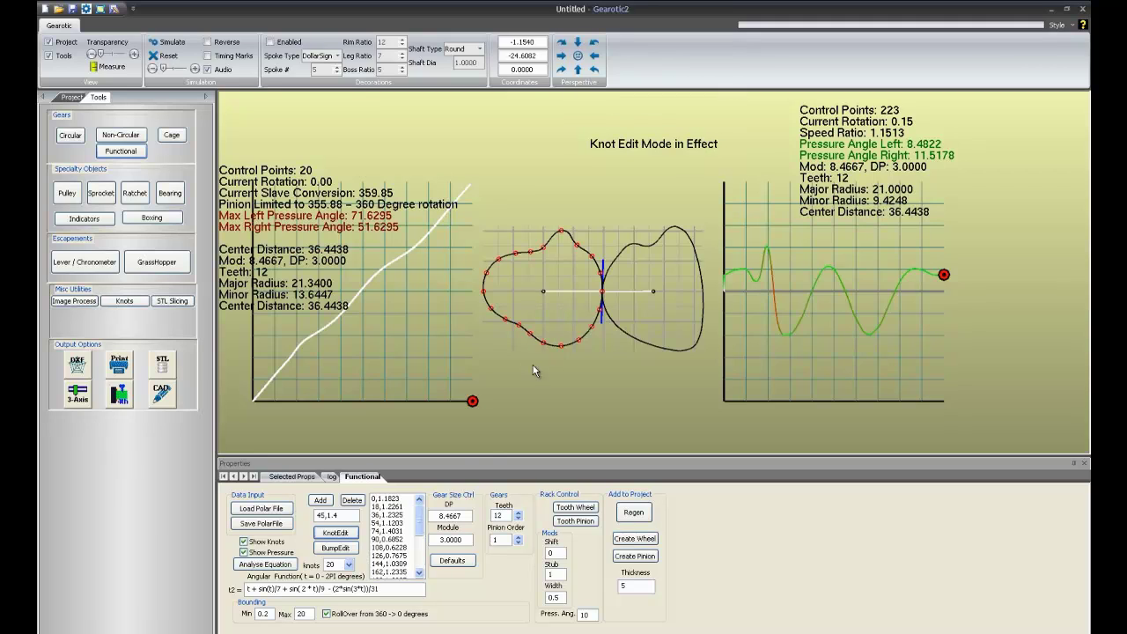
Switch to bump editing and push the left and lower sections of the 20-knot wheel's outline into a new shape
click(335, 549)
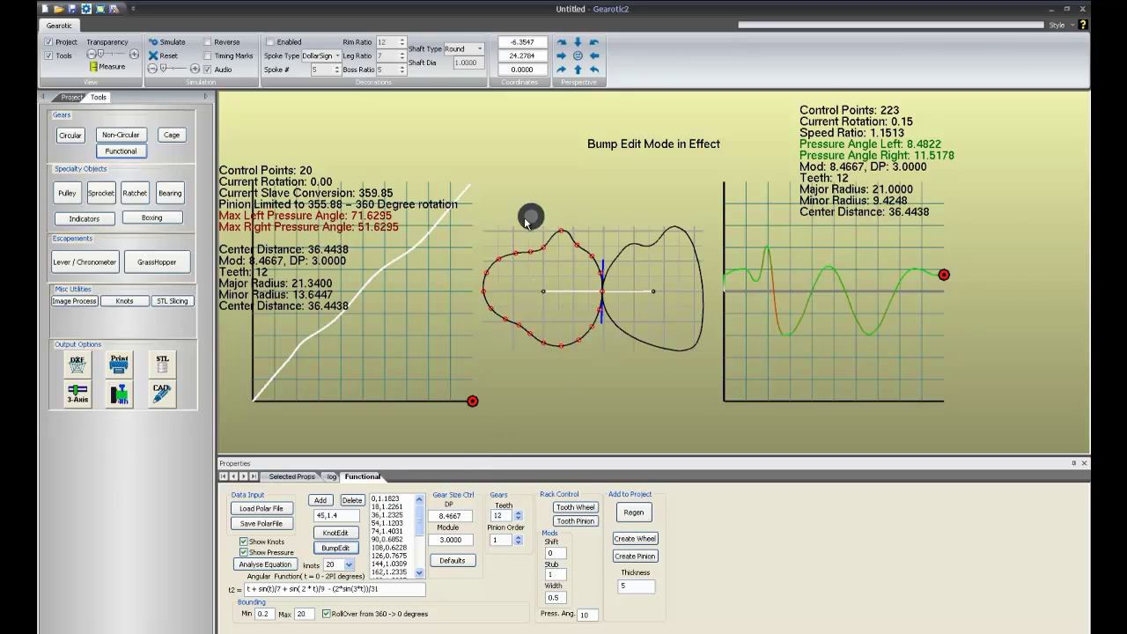
click(555, 275)
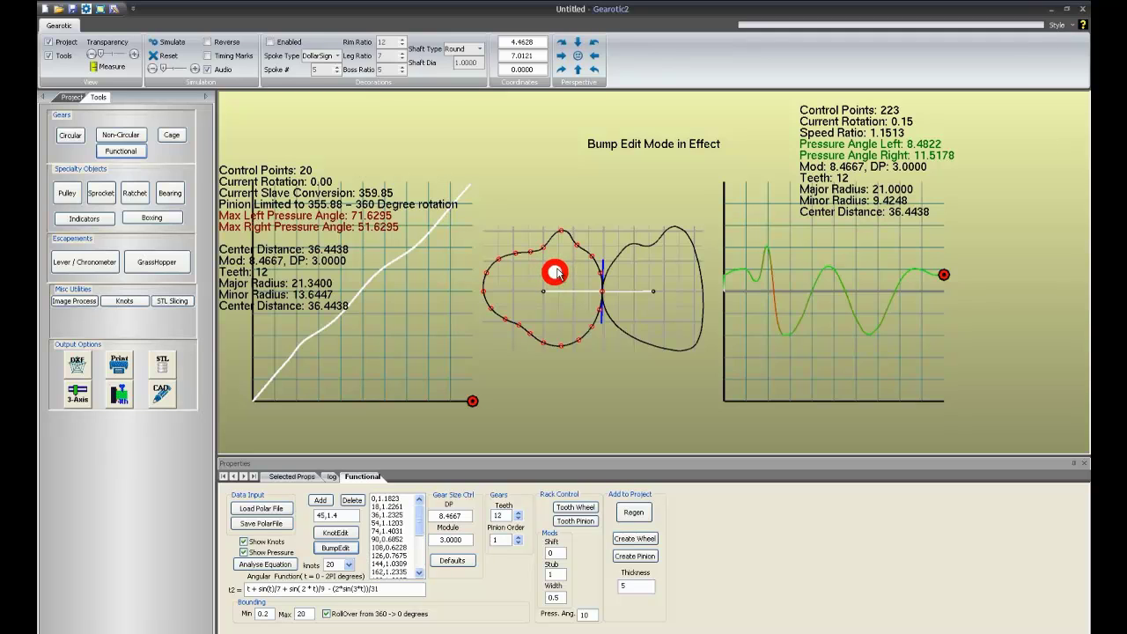
mouse_move(557, 274)
mouse_down()
mouse_move(506, 264)
mouse_move(503, 293)
mouse_move(544, 335)
mouse_move(509, 318)
mouse_move(498, 294)
mouse_move(516, 253)
mouse_move(495, 265)
mouse_move(496, 322)
mouse_move(510, 338)
mouse_move(529, 336)
mouse_move(522, 304)
mouse_up()
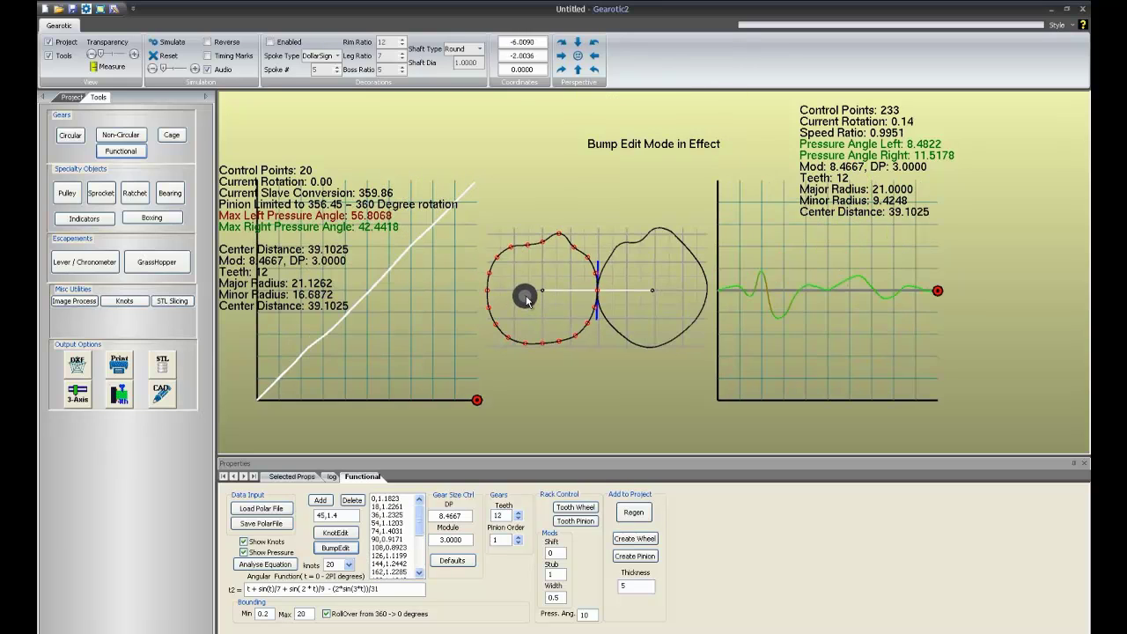
mouse_move(498, 370)
mouse_down()
mouse_move(513, 325)
mouse_move(502, 336)
mouse_move(484, 327)
mouse_move(487, 264)
mouse_move(524, 242)
mouse_move(490, 283)
mouse_move(494, 320)
mouse_up()
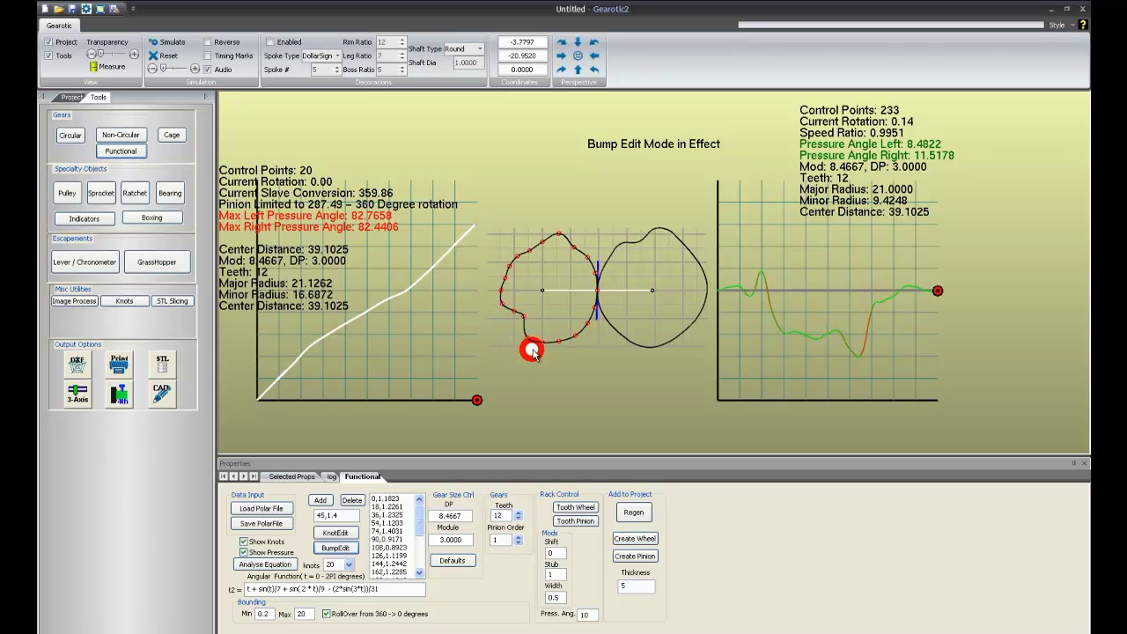
drag(576, 350, 592, 377)
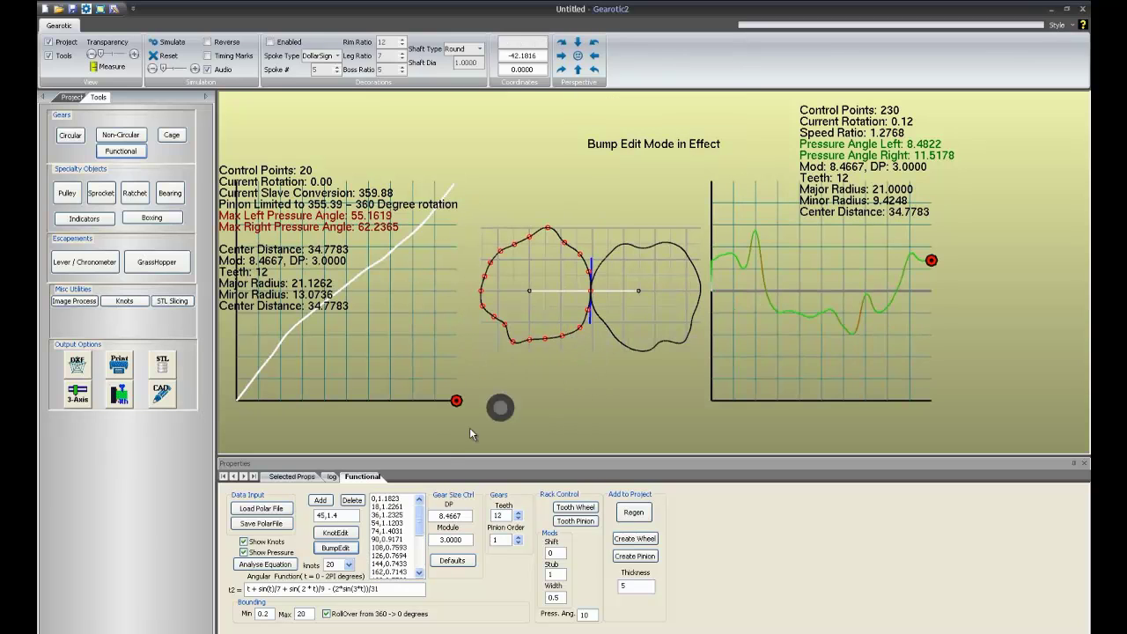
Analyse the equation with 100 knots and bump a notch into the upper edge of the resulting wheel
click(349, 565)
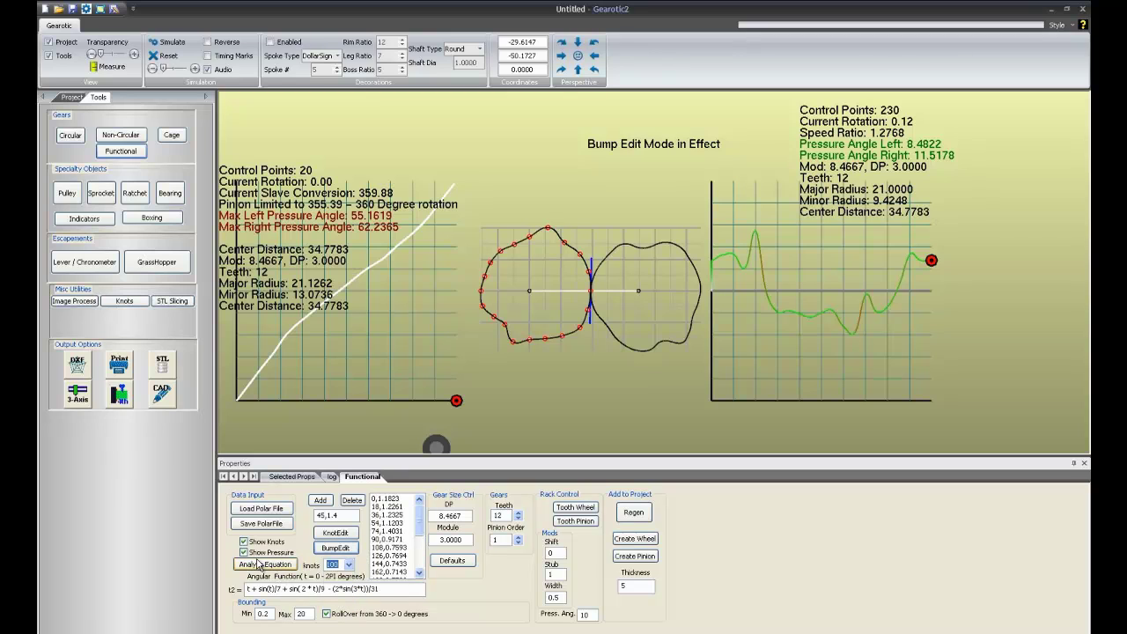
click(264, 564)
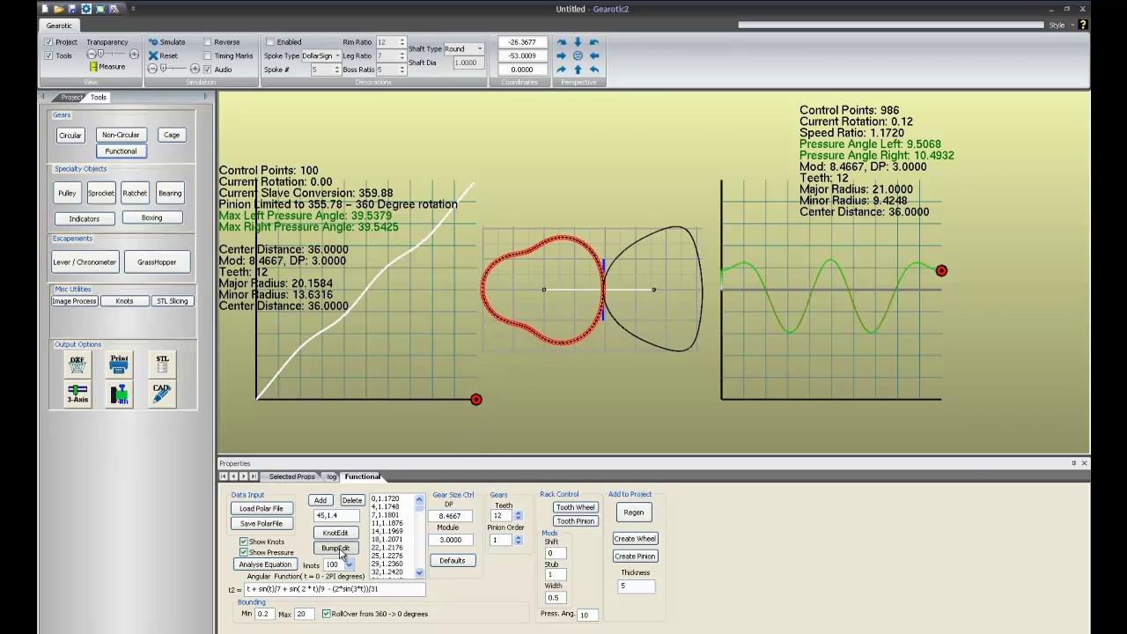
mouse_move(560, 274)
mouse_down()
mouse_move(530, 275)
mouse_move(520, 260)
mouse_move(552, 256)
mouse_move(578, 220)
mouse_move(549, 245)
mouse_up()
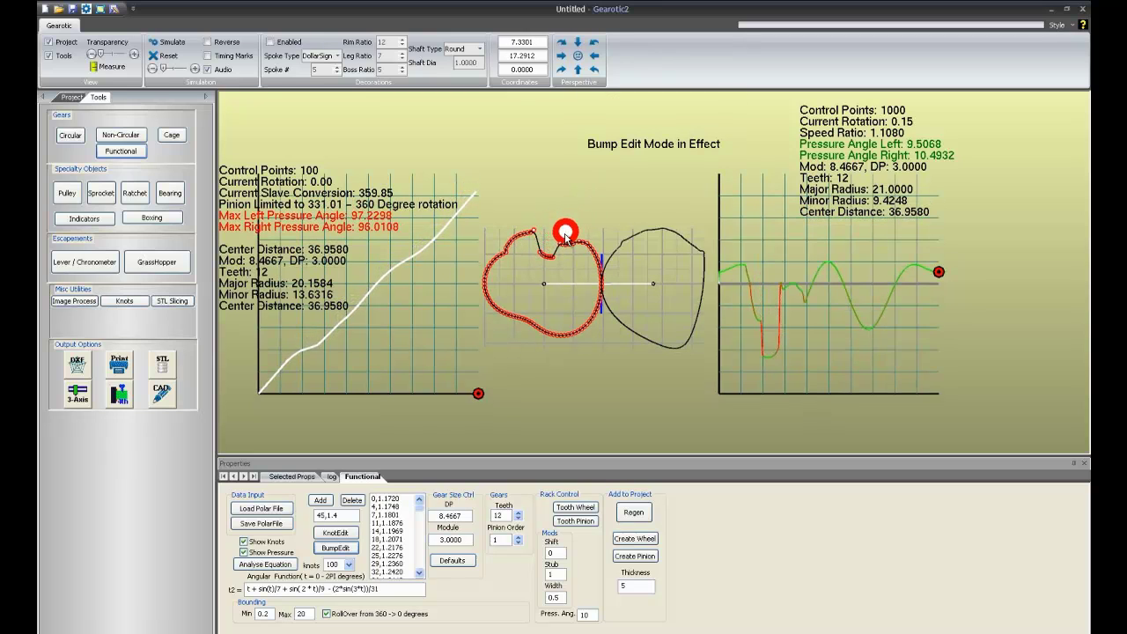
drag(545, 234, 533, 206)
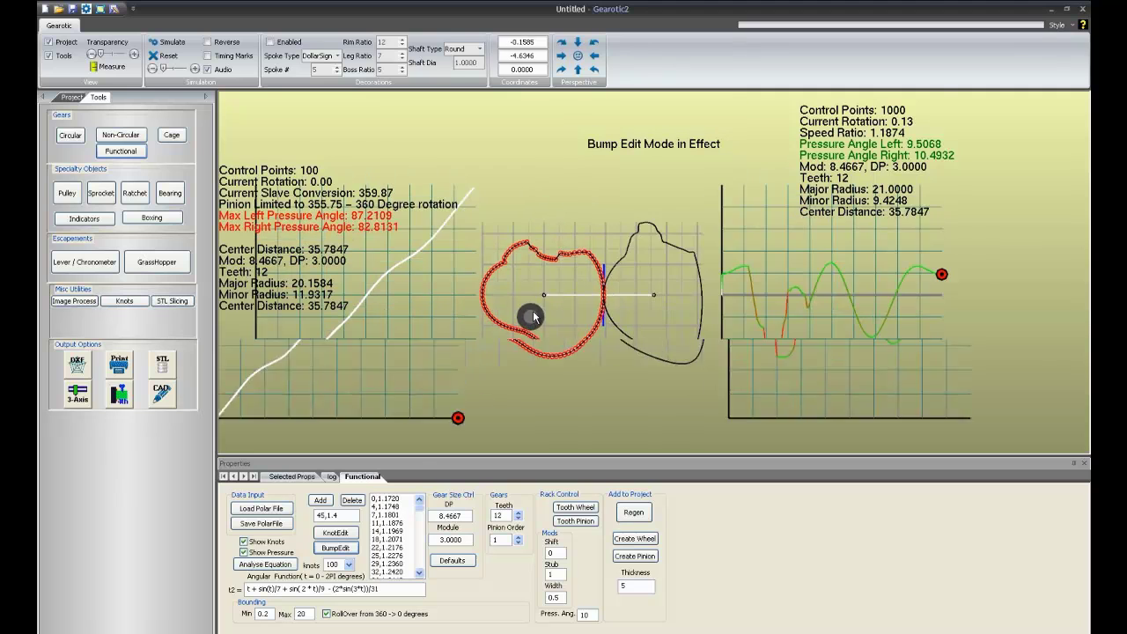
Bump the enlarged 100-knot wheel further, reshaping its outline around the contact point and along the upper edge
scroll(531, 315, up, 4)
middle_drag(564, 314, 584, 312)
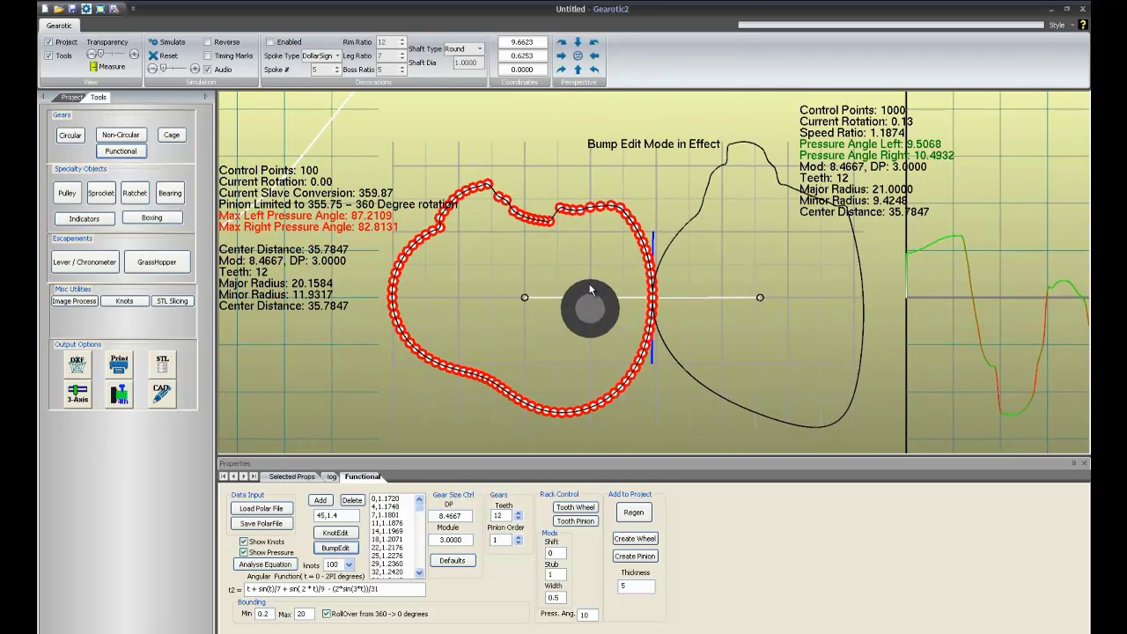
mouse_move(563, 250)
mouse_down()
mouse_move(558, 237)
mouse_move(604, 226)
mouse_move(650, 299)
mouse_up()
mouse_move(586, 407)
mouse_down()
mouse_move(639, 395)
mouse_move(651, 333)
mouse_move(669, 345)
mouse_up()
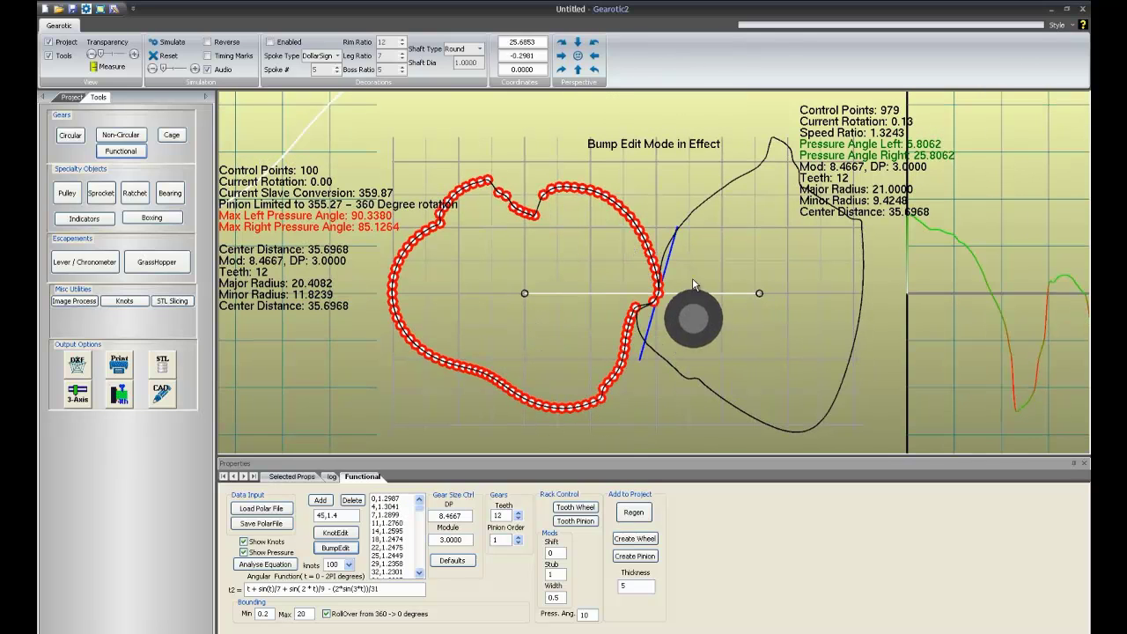
mouse_move(653, 183)
mouse_down()
mouse_move(622, 233)
mouse_move(586, 208)
mouse_move(622, 218)
mouse_move(667, 199)
mouse_move(646, 143)
mouse_move(605, 220)
mouse_move(628, 182)
mouse_move(619, 156)
mouse_move(602, 188)
mouse_move(587, 145)
mouse_move(589, 173)
mouse_move(544, 168)
mouse_move(533, 182)
mouse_move(490, 149)
mouse_move(497, 163)
mouse_move(468, 150)
mouse_move(426, 193)
mouse_move(451, 164)
mouse_move(537, 174)
mouse_move(579, 185)
mouse_move(555, 184)
mouse_move(597, 224)
mouse_move(631, 202)
mouse_move(670, 214)
mouse_move(669, 230)
mouse_move(633, 246)
mouse_move(678, 251)
mouse_move(672, 264)
mouse_move(674, 233)
mouse_move(704, 207)
mouse_move(763, 247)
mouse_move(655, 275)
mouse_move(677, 275)
mouse_move(683, 291)
mouse_move(657, 292)
mouse_move(671, 301)
mouse_move(664, 324)
mouse_move(621, 402)
mouse_move(575, 423)
mouse_move(503, 412)
mouse_move(435, 378)
mouse_move(382, 326)
mouse_move(377, 259)
mouse_move(455, 185)
mouse_move(576, 221)
mouse_move(658, 324)
mouse_move(688, 272)
mouse_move(584, 238)
mouse_move(597, 209)
mouse_move(523, 284)
mouse_move(543, 216)
mouse_move(604, 244)
mouse_move(535, 194)
mouse_move(451, 187)
mouse_move(468, 372)
mouse_move(472, 302)
mouse_move(334, 272)
mouse_move(390, 277)
mouse_move(584, 392)
mouse_move(604, 390)
mouse_move(574, 360)
mouse_move(596, 368)
mouse_move(593, 343)
mouse_move(577, 392)
mouse_move(604, 146)
mouse_move(589, 168)
mouse_move(536, 121)
mouse_move(466, 144)
mouse_move(493, 146)
mouse_up()
mouse_move(414, 119)
mouse_down()
mouse_move(402, 113)
mouse_move(433, 146)
mouse_move(397, 141)
mouse_move(409, 159)
mouse_move(425, 164)
mouse_move(437, 139)
mouse_move(443, 159)
mouse_move(448, 131)
mouse_move(509, 126)
mouse_move(515, 155)
mouse_up()
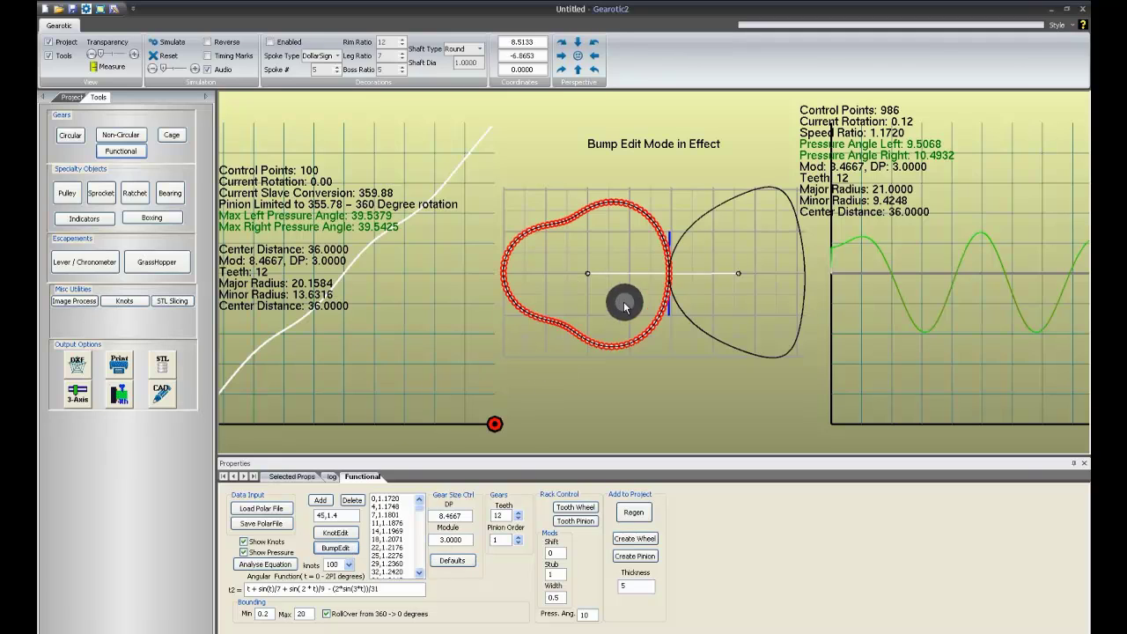
Bump jagged notches into the upper edge of the 100-knot wheel and simulate the pair to examine its pressure angles
mouse_move(611, 209)
mouse_down()
mouse_move(584, 214)
mouse_move(592, 238)
mouse_move(627, 225)
mouse_up()
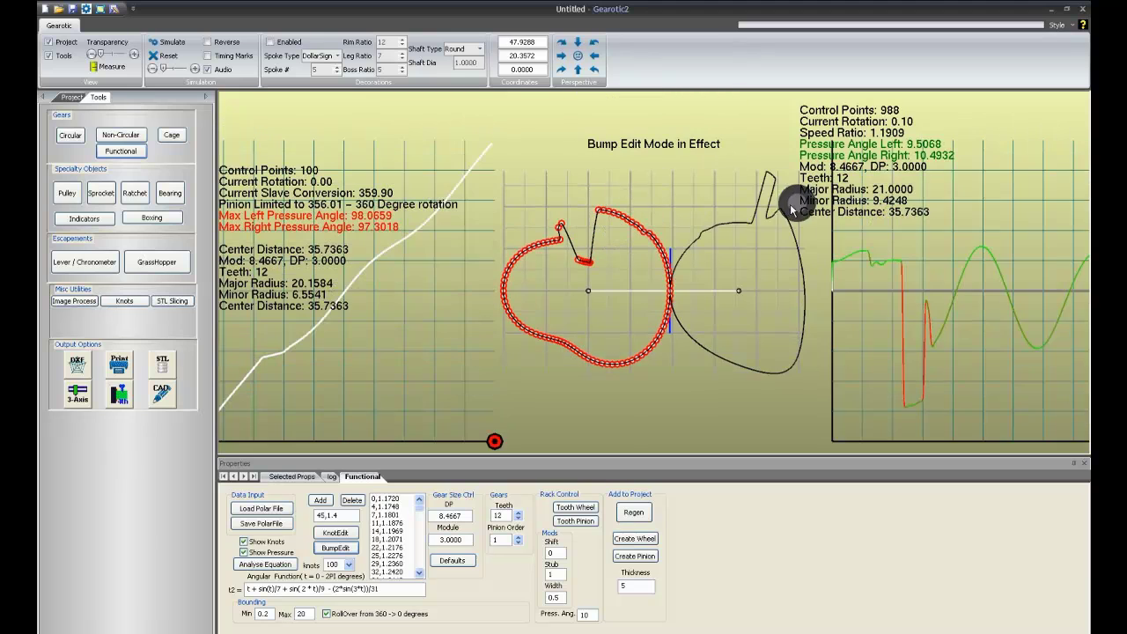
mouse_move(635, 238)
mouse_down()
mouse_move(643, 218)
mouse_move(607, 208)
mouse_move(586, 220)
mouse_move(606, 221)
mouse_move(604, 232)
mouse_move(599, 219)
mouse_move(574, 236)
mouse_move(543, 229)
mouse_move(558, 194)
mouse_move(674, 266)
mouse_up()
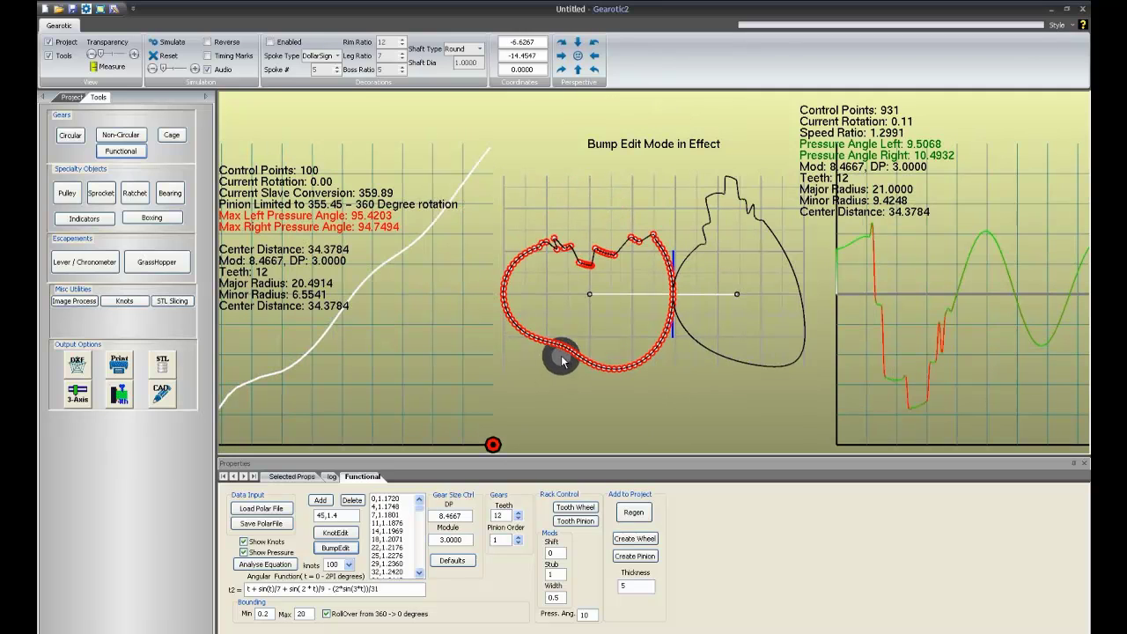
click(161, 43)
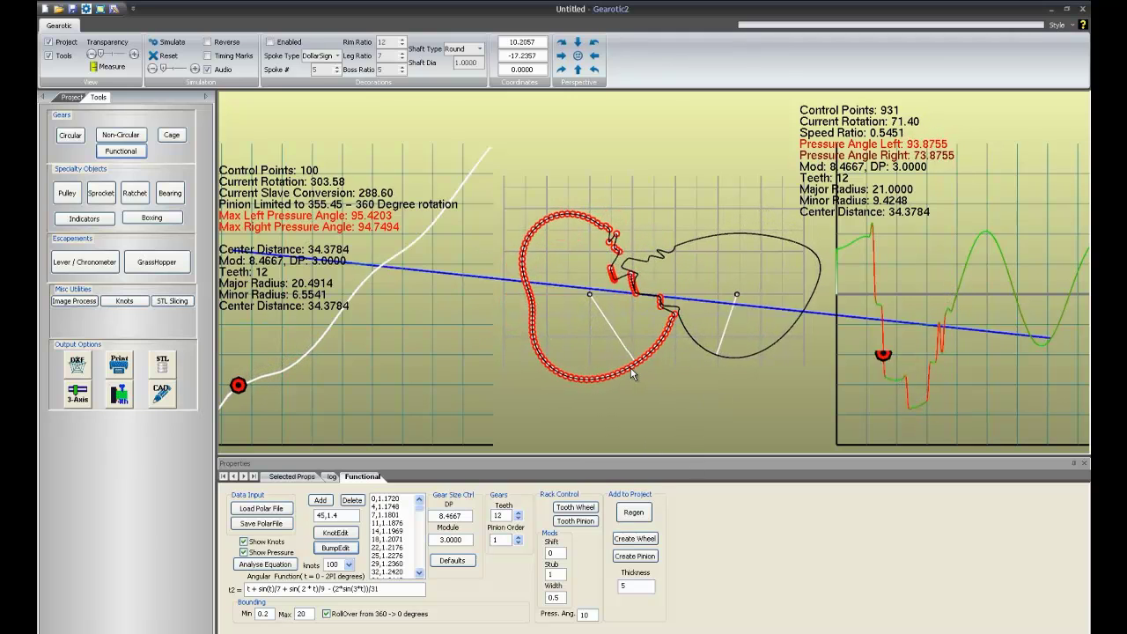
scroll(639, 379, down, 2)
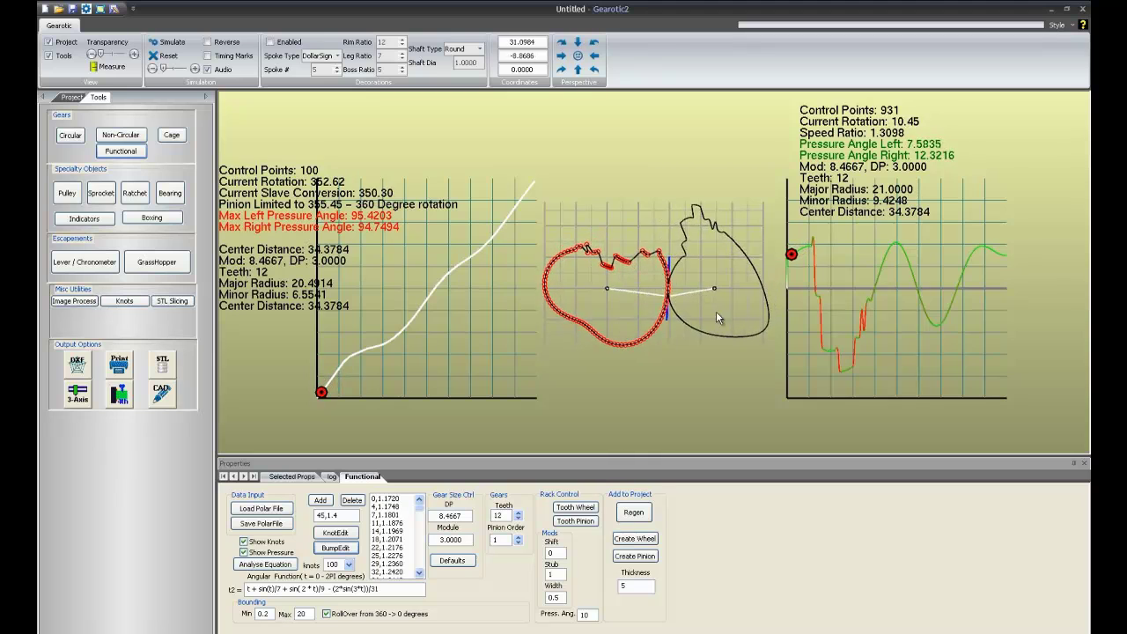
scroll(680, 307, down, 2)
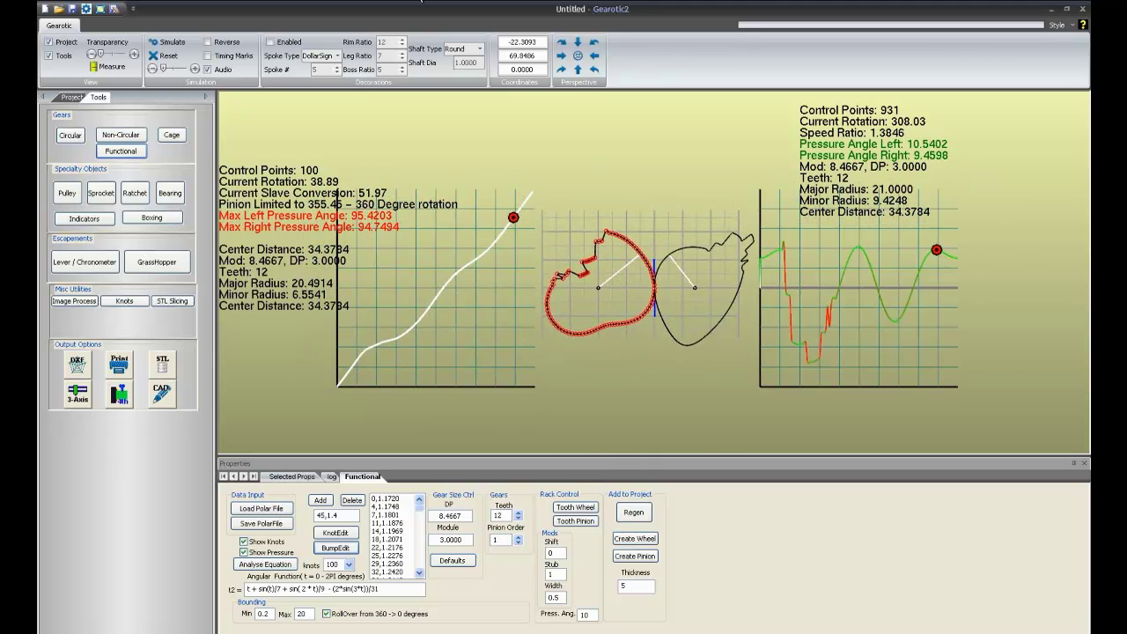
Reanalyse the equation to clear the bumps and load the polar file CamwithFlat.txt
click(264, 563)
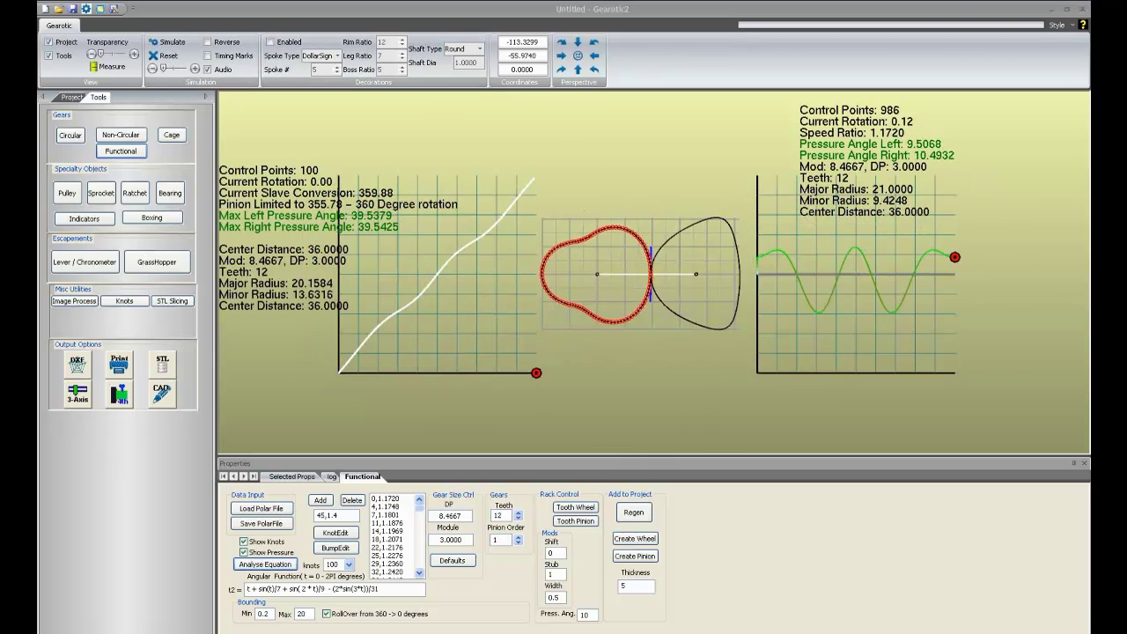
click(262, 508)
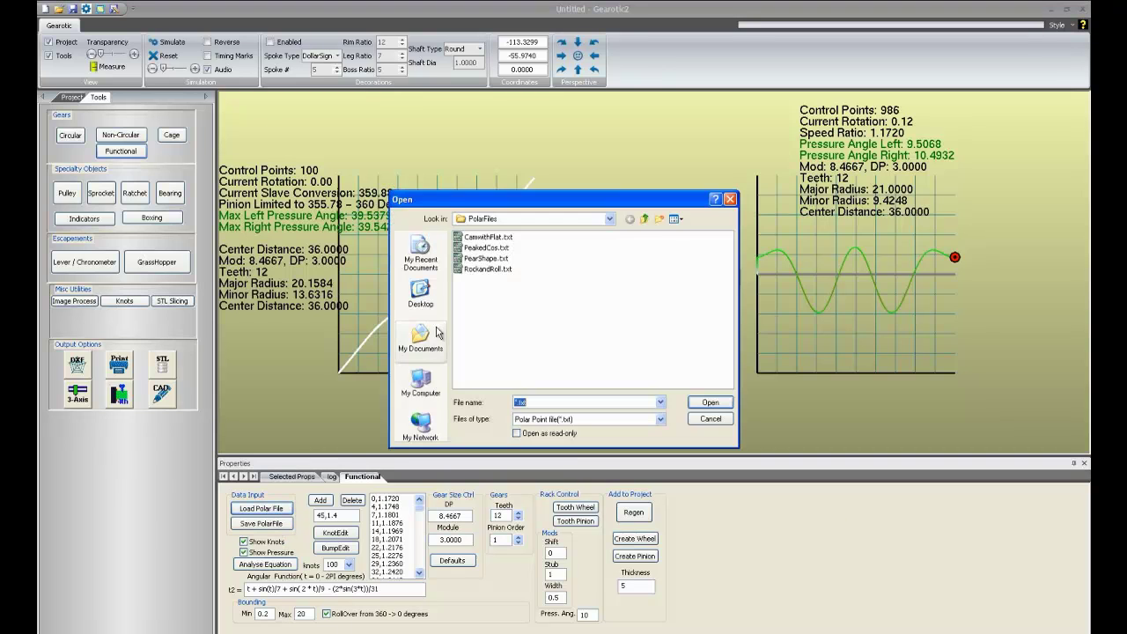
double_click(488, 238)
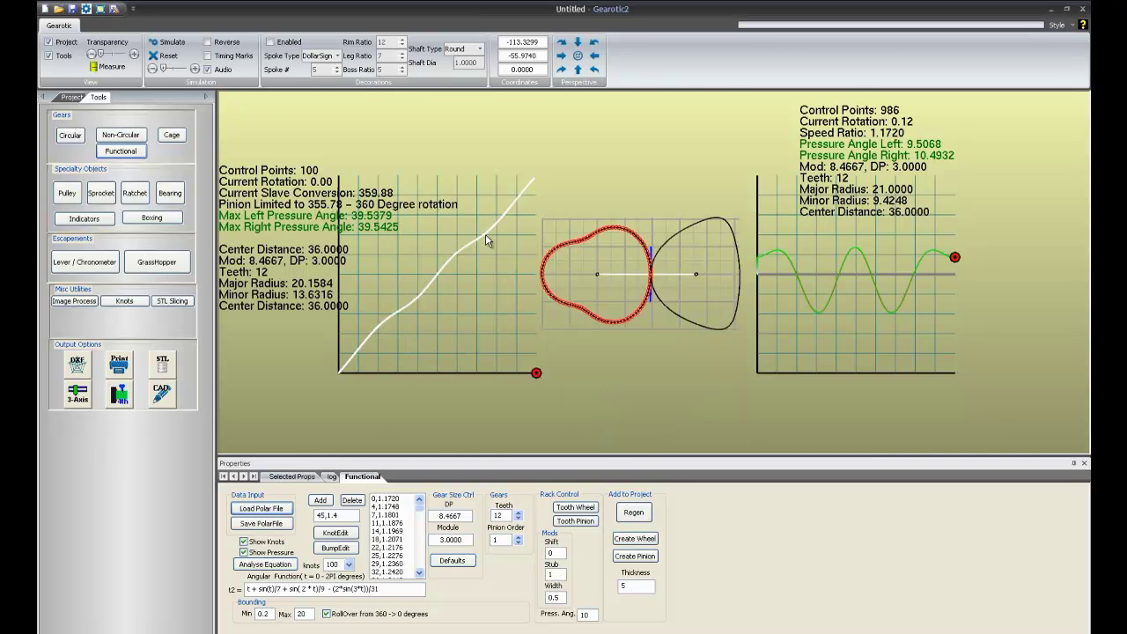
scroll(644, 352, up, 2)
scroll(644, 347, down, 2)
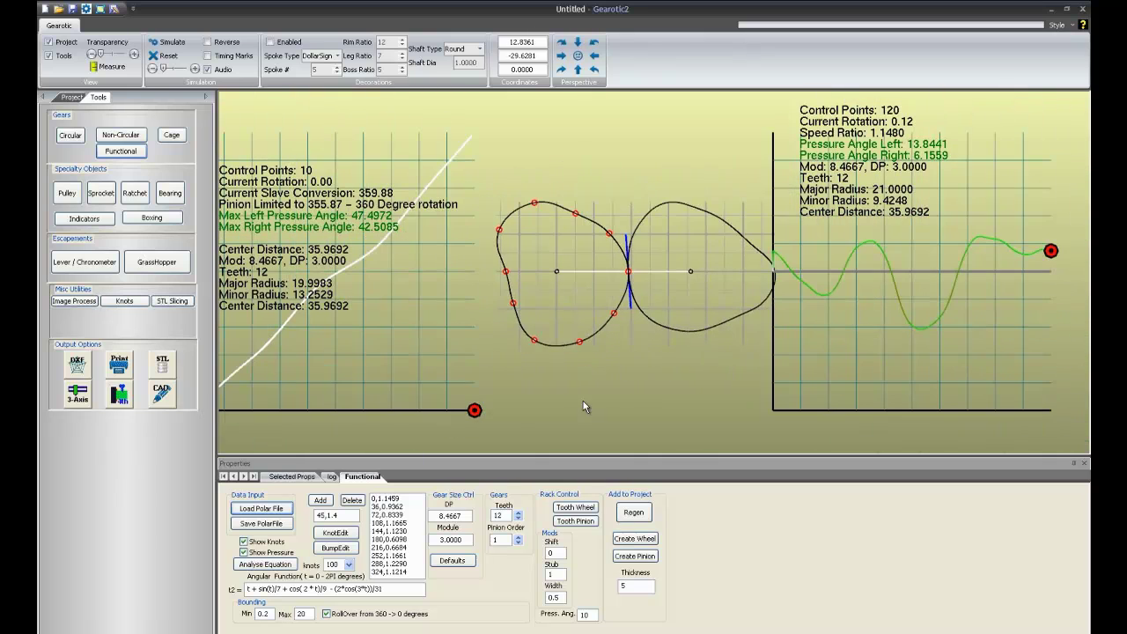
Set the knot count to 20 and analyse the equation t + sin(t)/7 + cos(2*t)/9 - (2*cos(3*t))/31
click(349, 564)
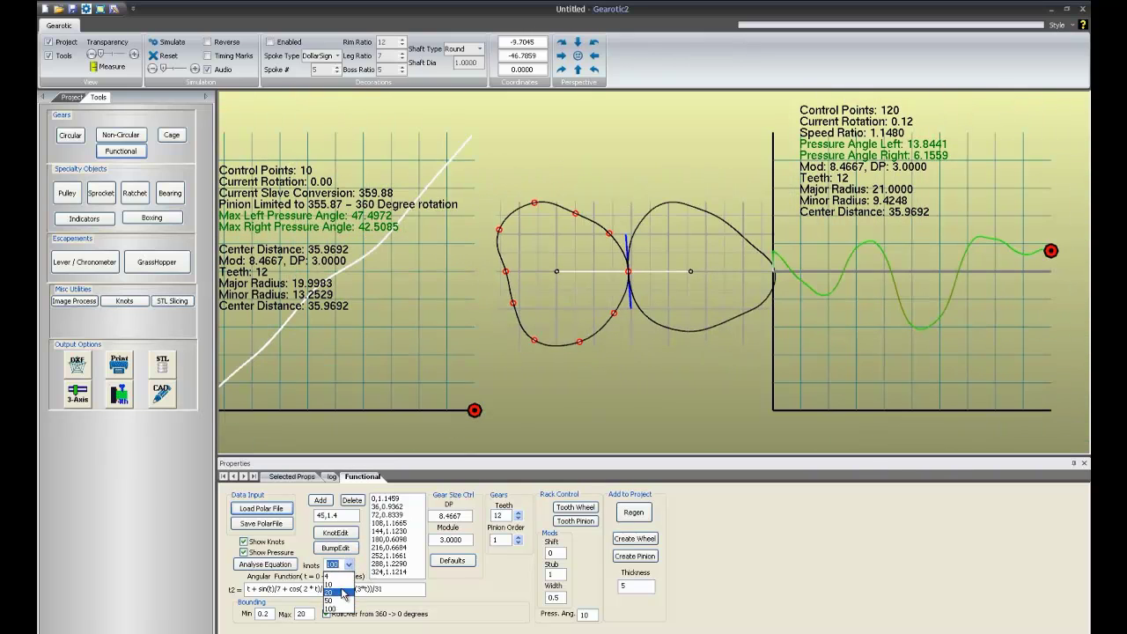
click(328, 592)
click(262, 564)
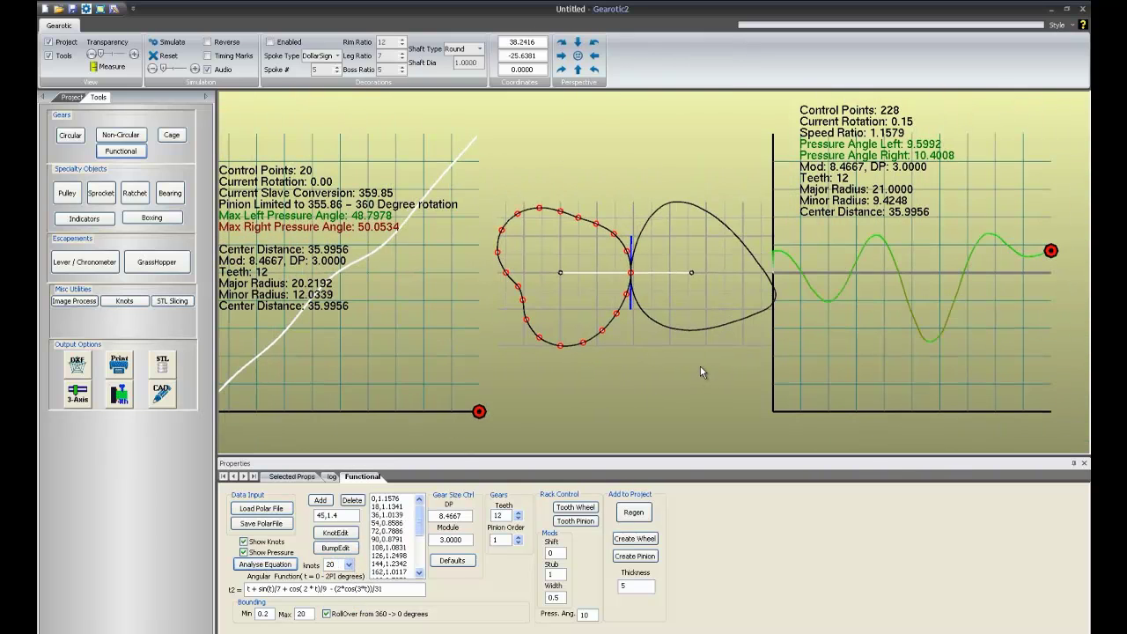
Examine the full angular function expression alongside the 20-knot wheel and pinion curves it generates
scroll(697, 364, up, 2)
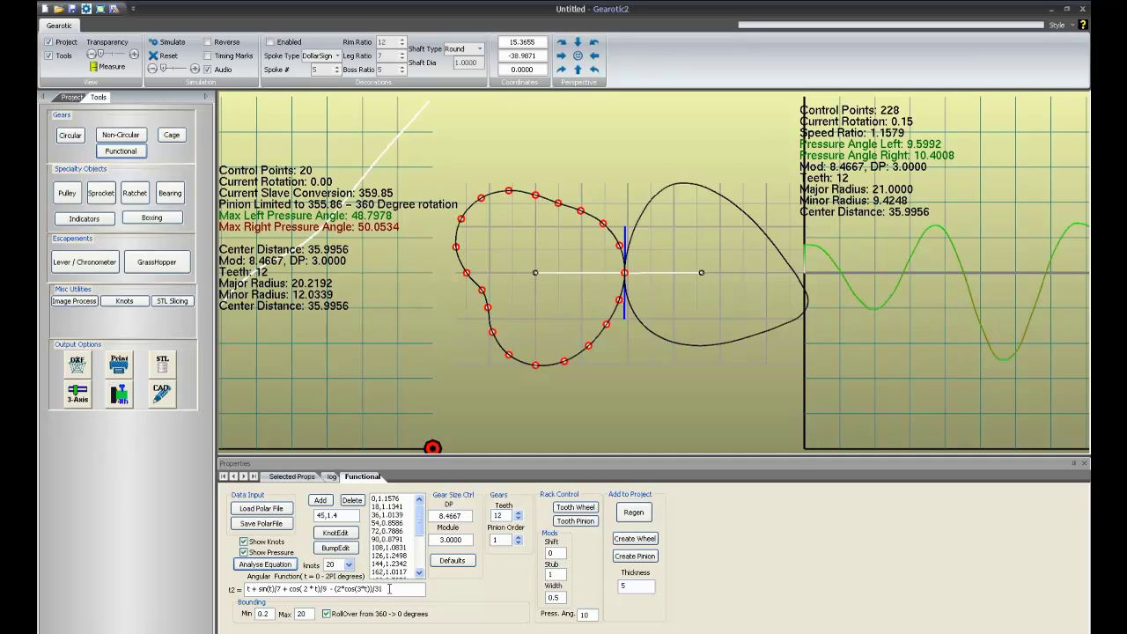
click(391, 590)
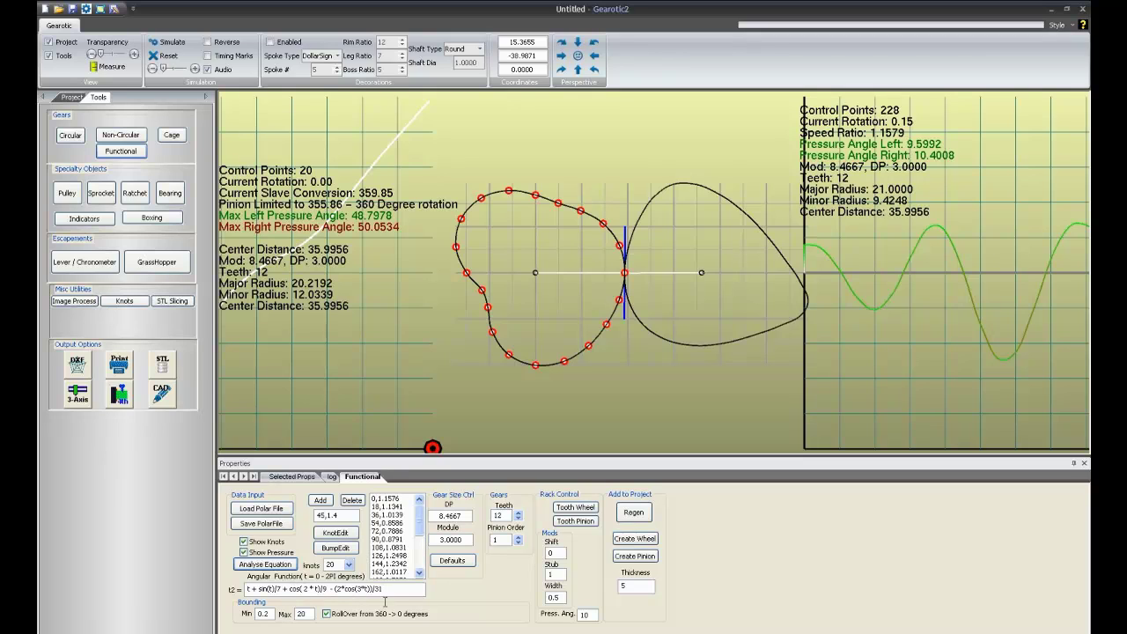
drag(395, 591, 229, 592)
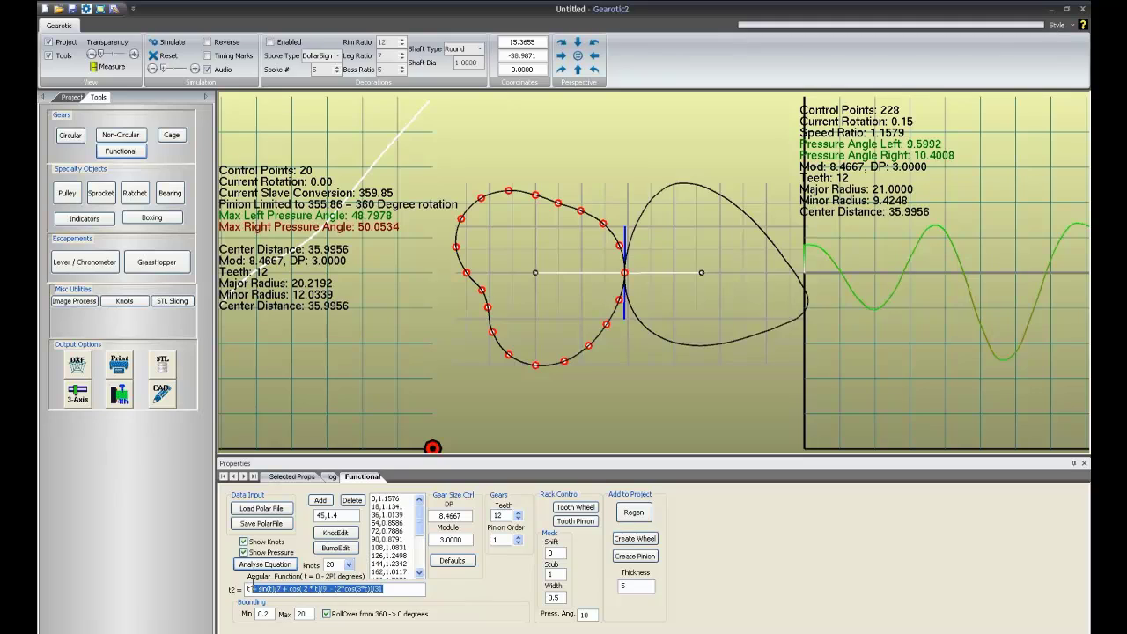
click(400, 590)
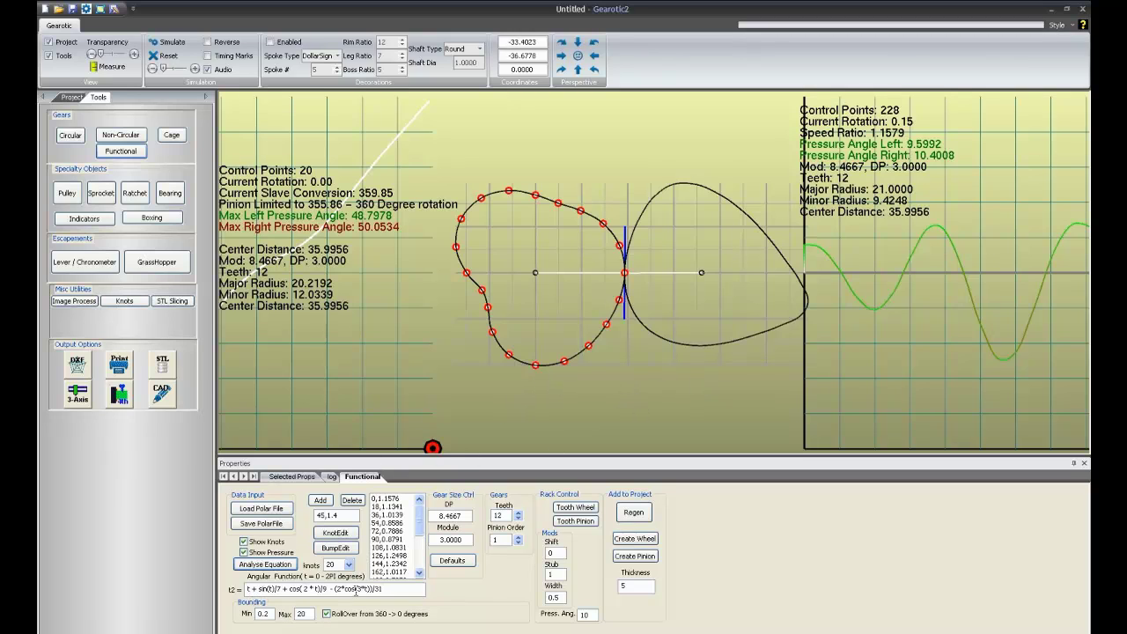
drag(387, 587, 237, 592)
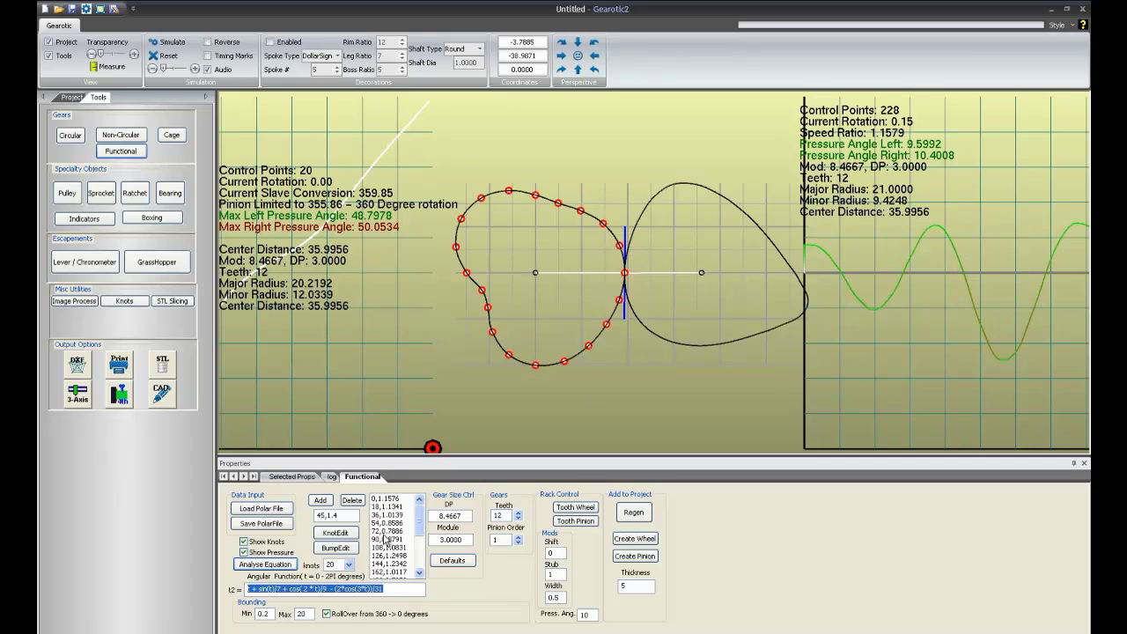
click(397, 589)
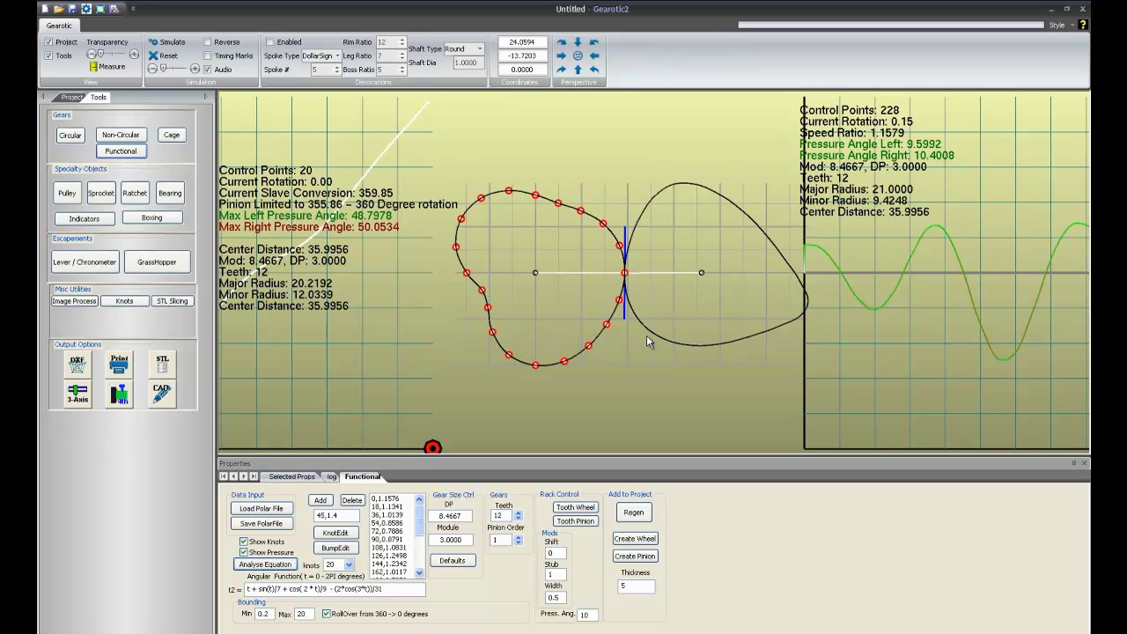
scroll(646, 334, down, 4)
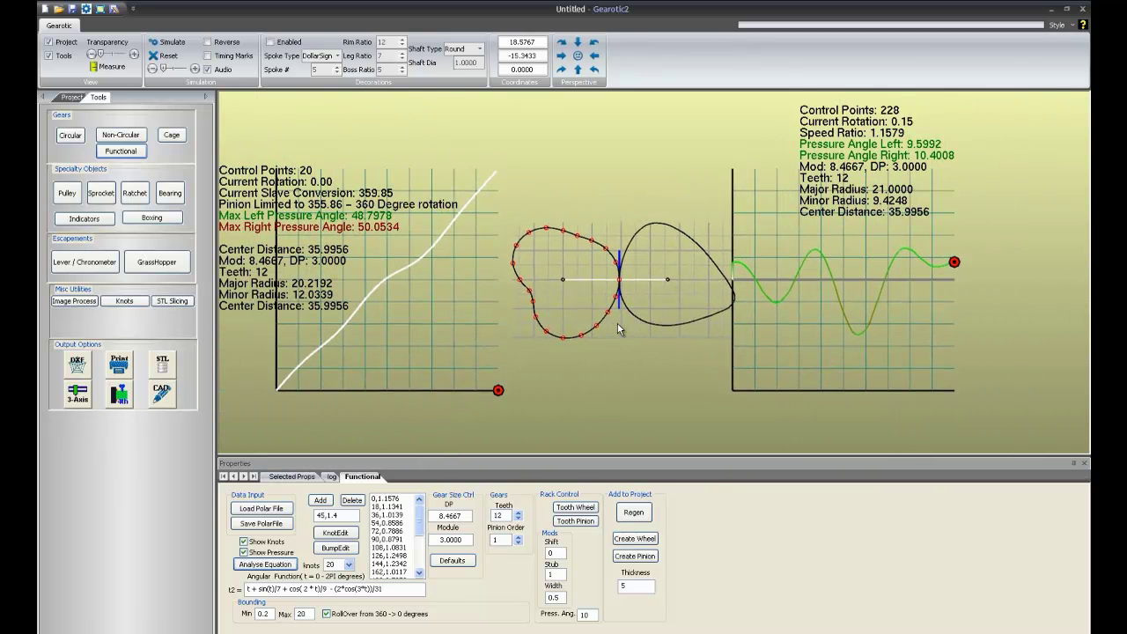
Enable DollarSign spoke decorations on the 20-knot wheel and its pinion
scroll(620, 321, down, 3)
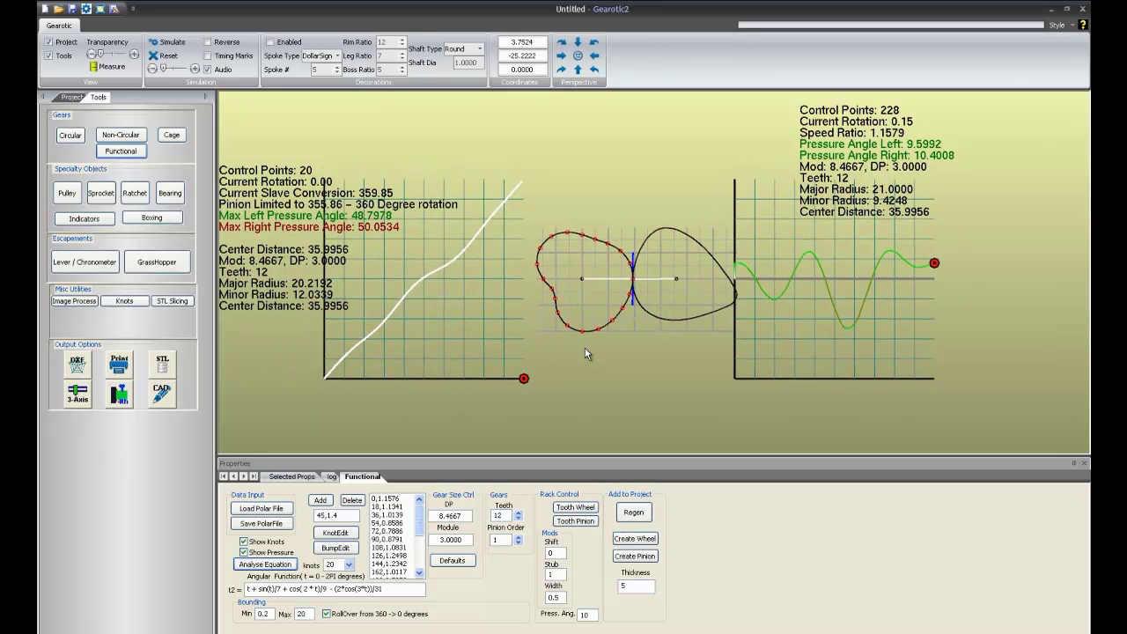
scroll(619, 308, up, 3)
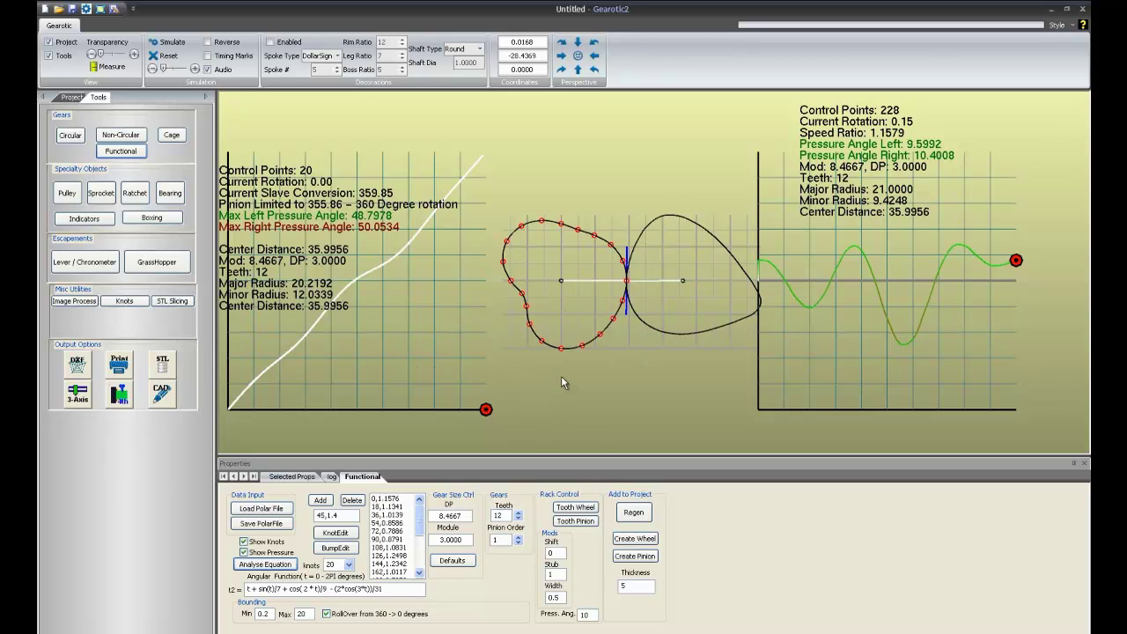
scroll(589, 302, up, 2)
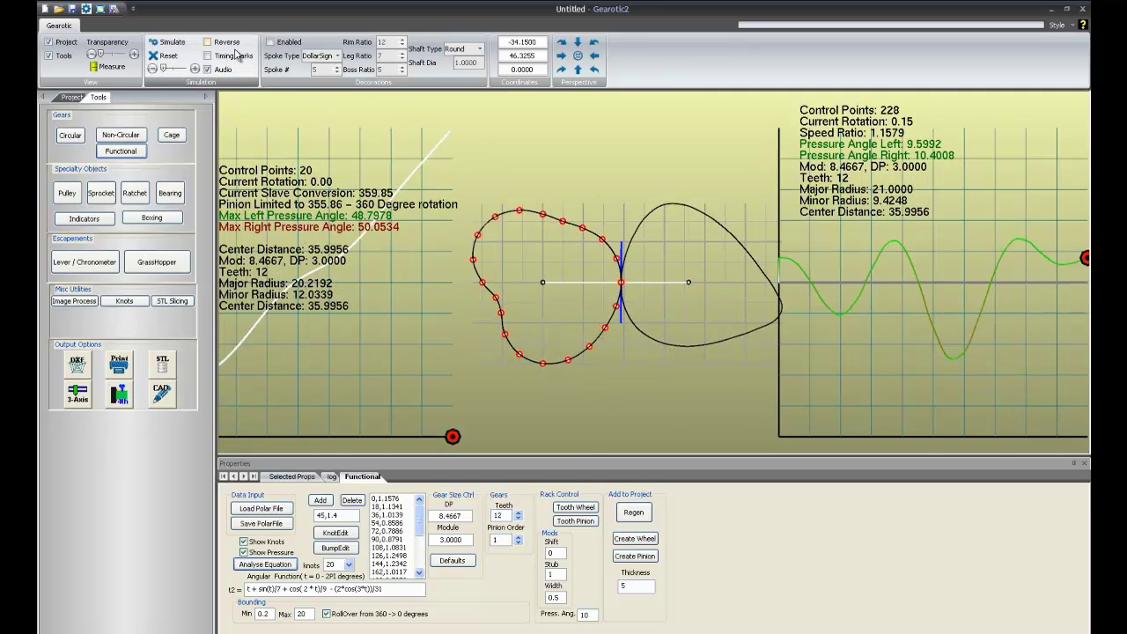
click(280, 42)
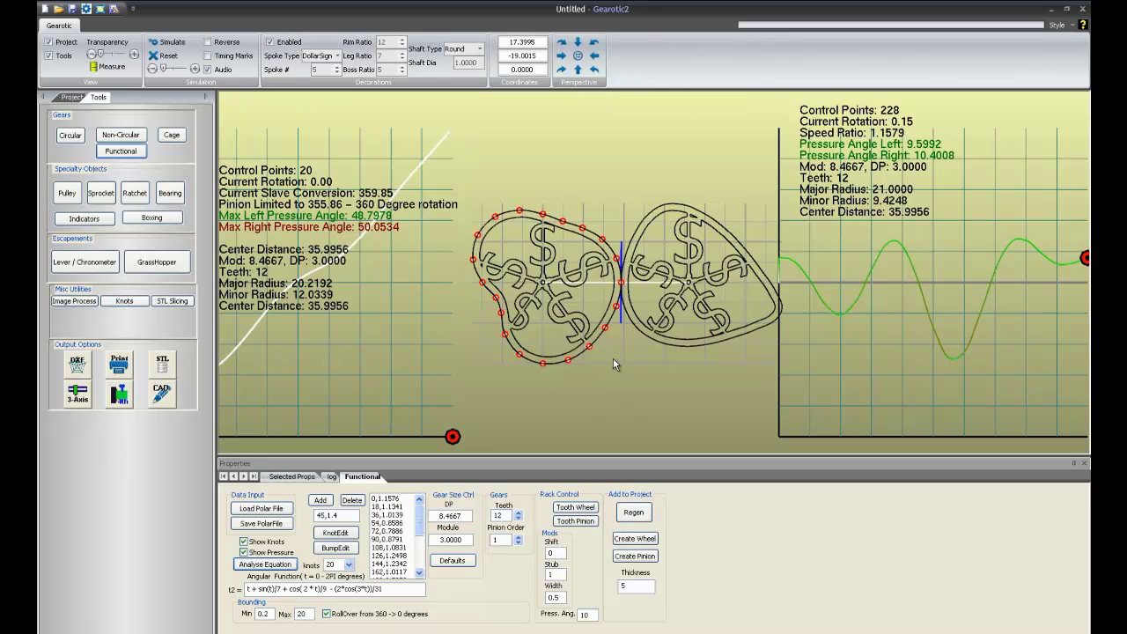
scroll(623, 344, down, 2)
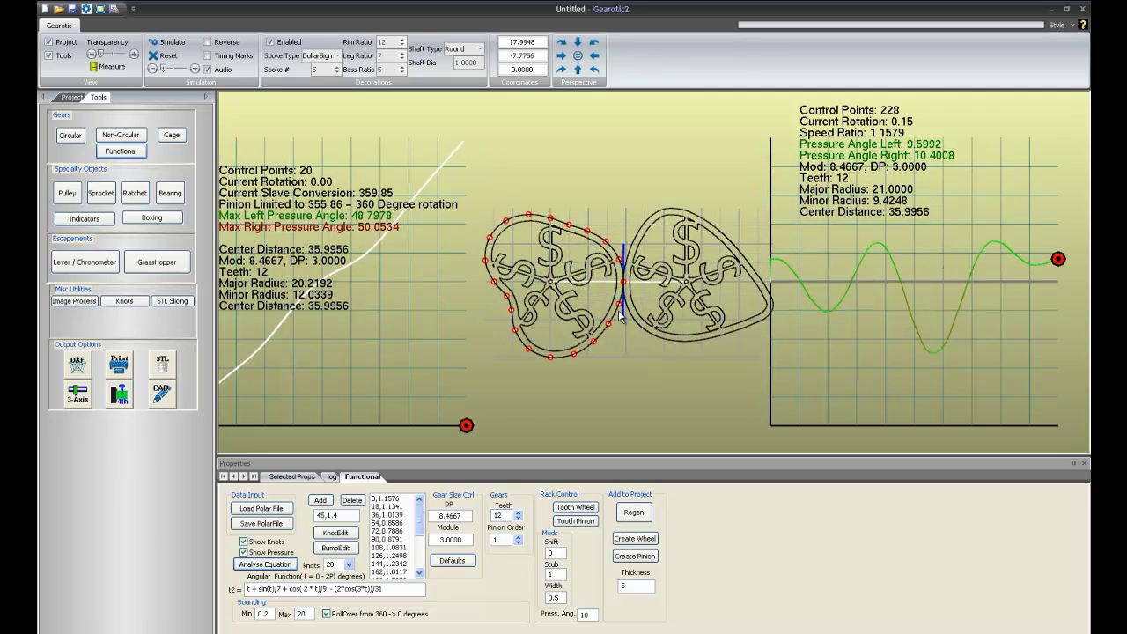
Simulate the decorated gear pair and hide its knots and pressure indicator
click(164, 45)
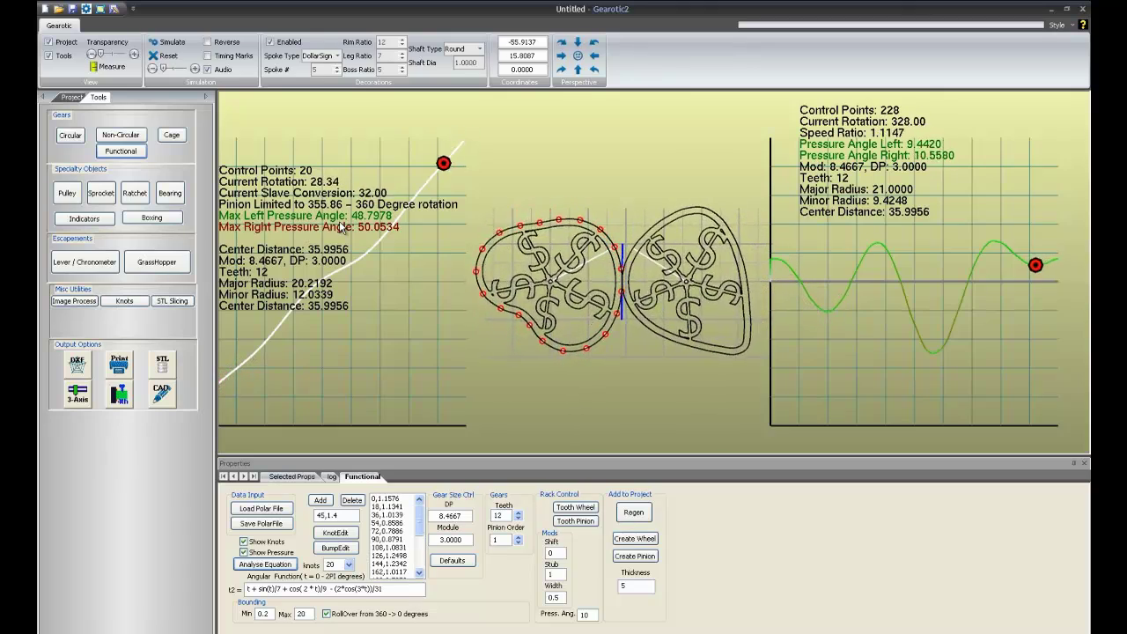
click(252, 542)
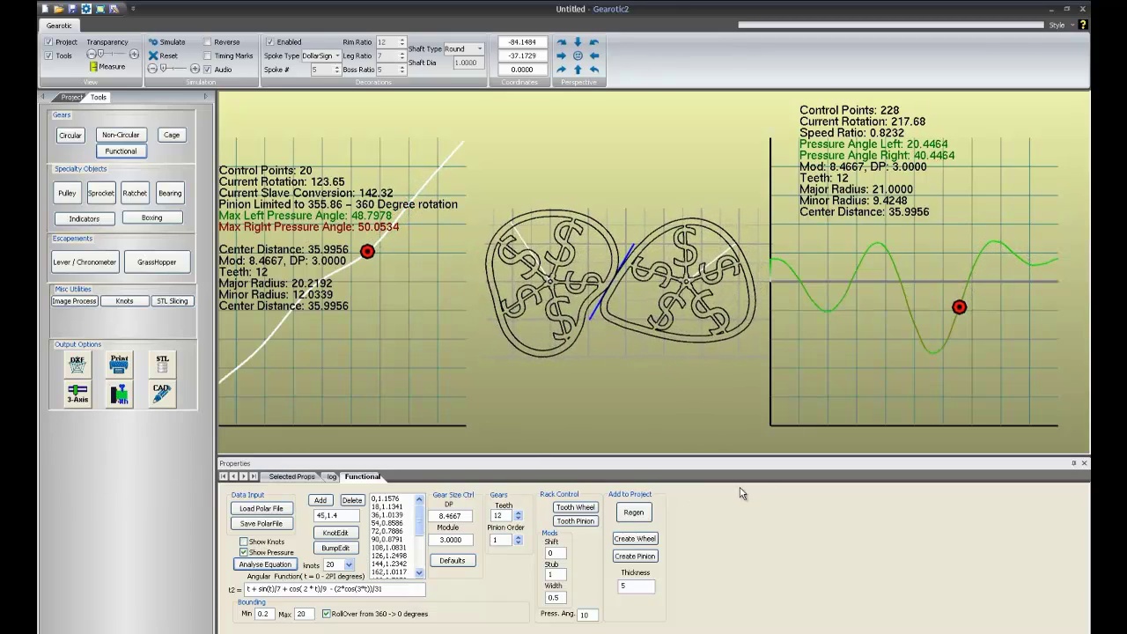
click(244, 552)
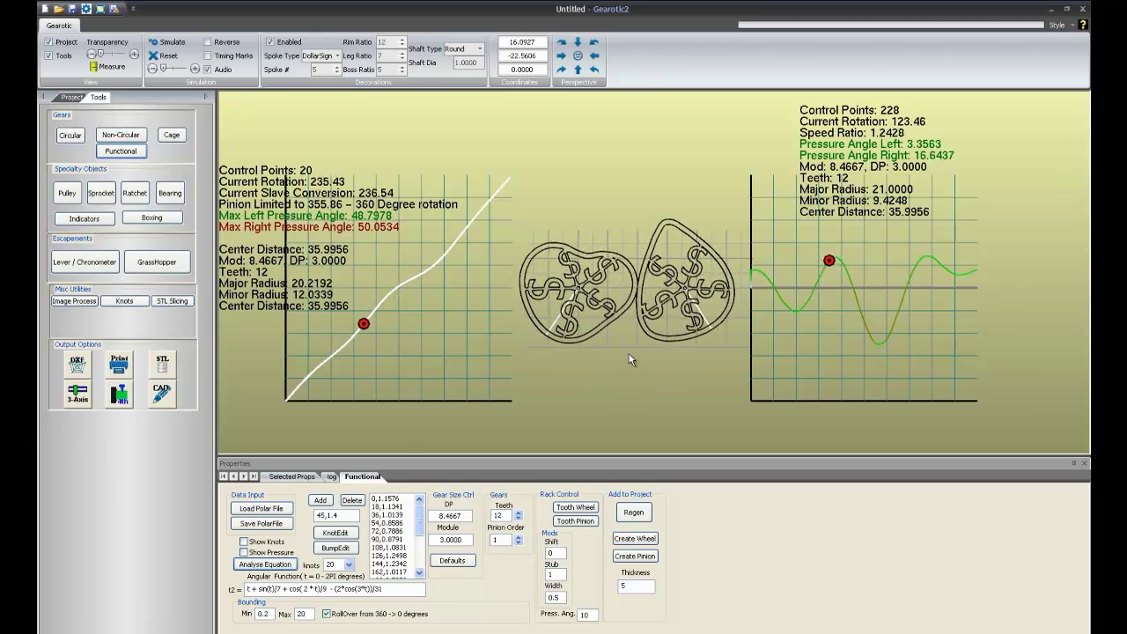
Turn off rollover from 360 to 0 degrees and examine the running wheel and pinion
scroll(630, 351, up, 1)
scroll(568, 345, down, 2)
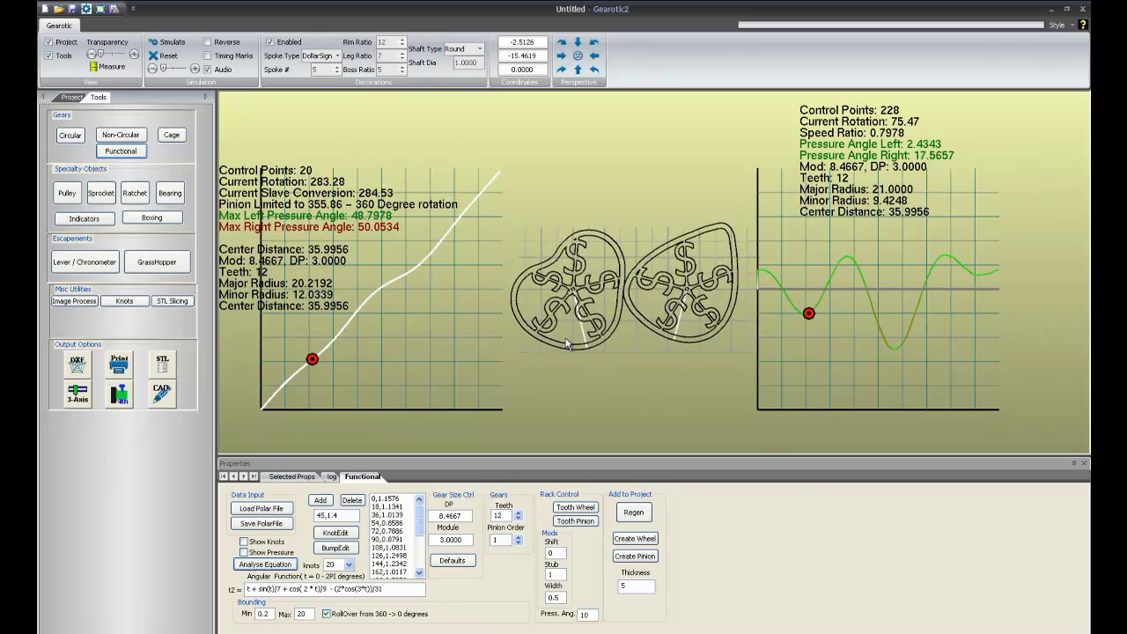
mouse_move(550, 370)
middle_down()
mouse_move(563, 372)
mouse_move(551, 371)
middle_up()
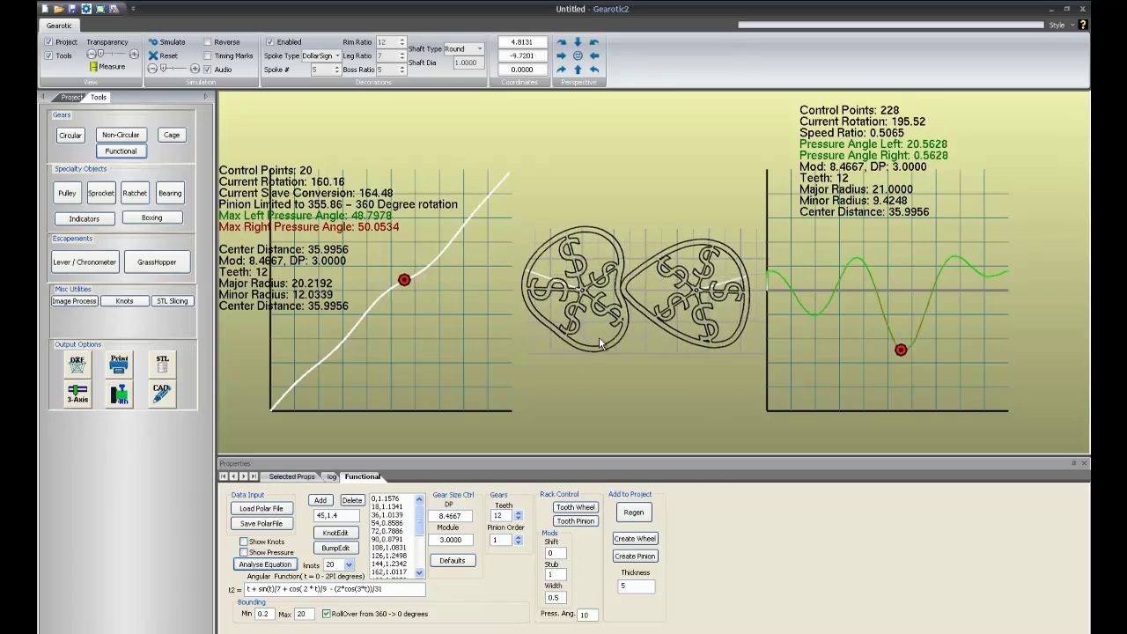
scroll(614, 328, up, 1)
scroll(614, 328, down, 1)
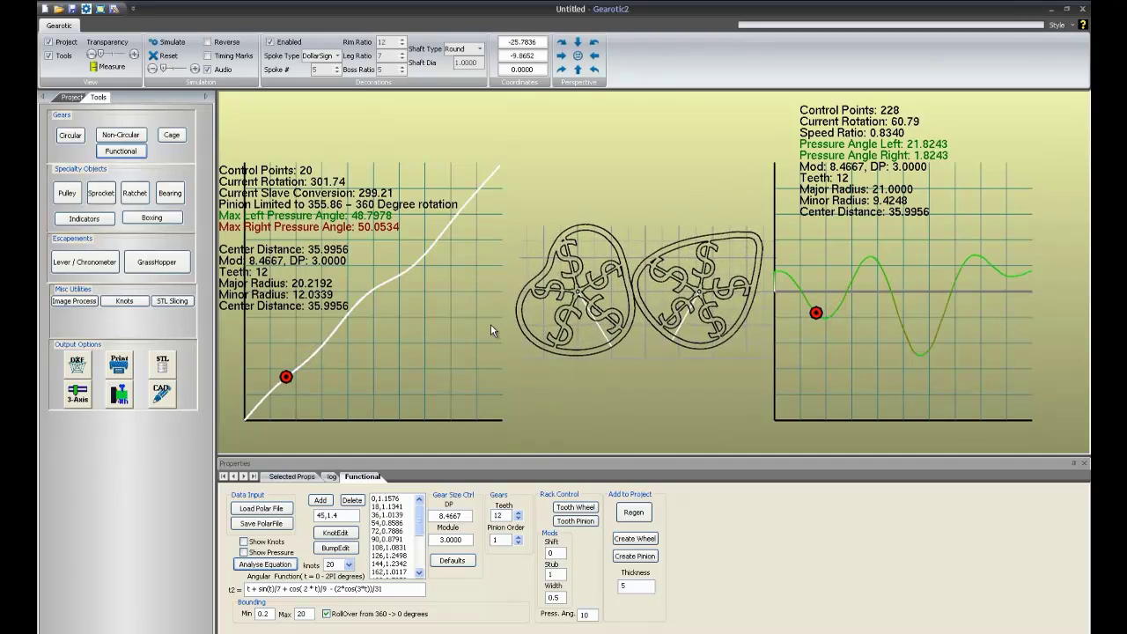
click(327, 615)
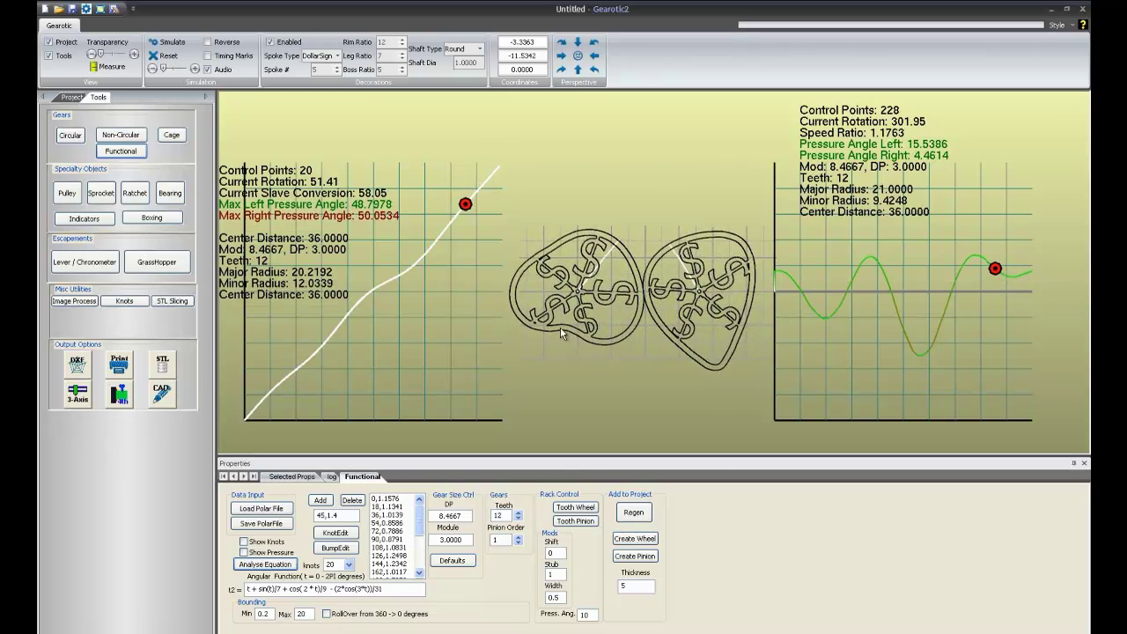
click(624, 373)
scroll(627, 365, down, 1)
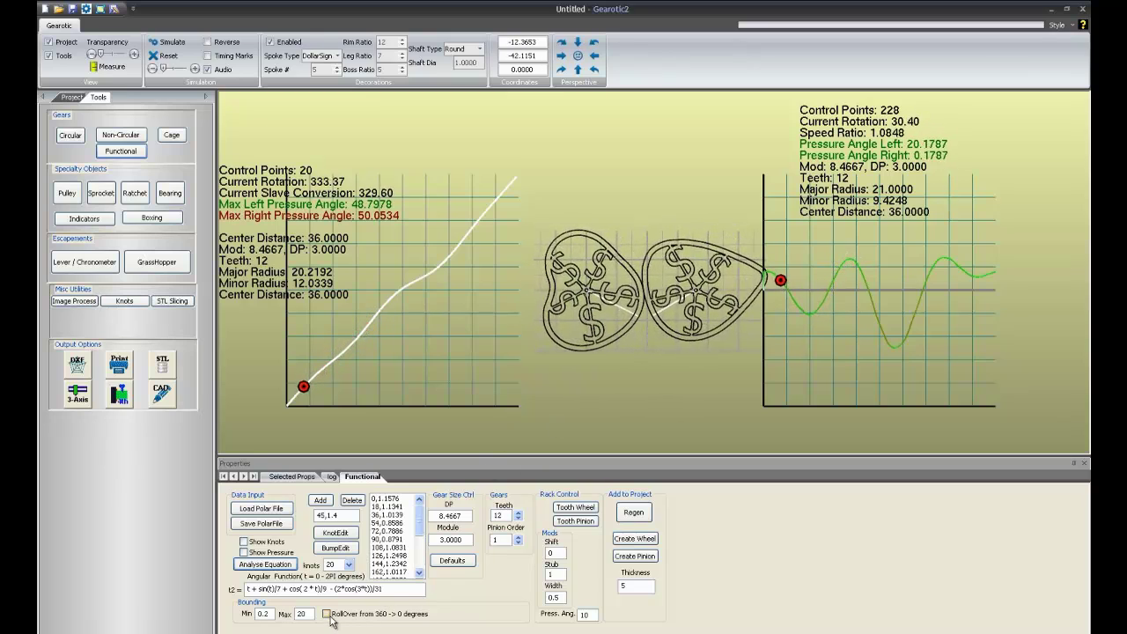
scroll(650, 314, up, 2)
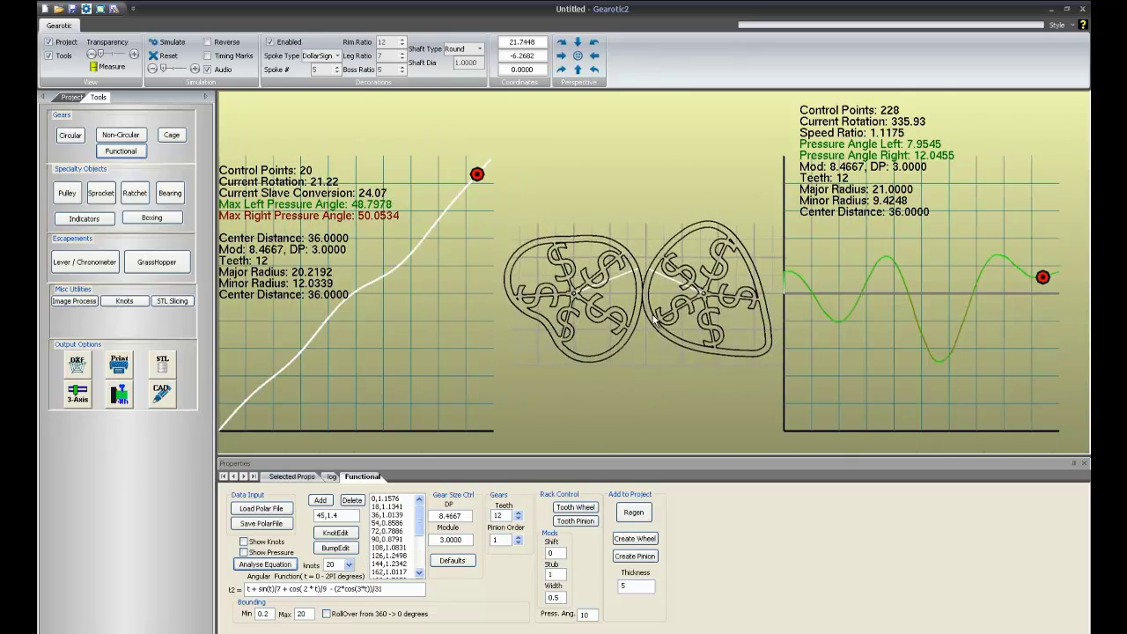
scroll(614, 305, down, 1)
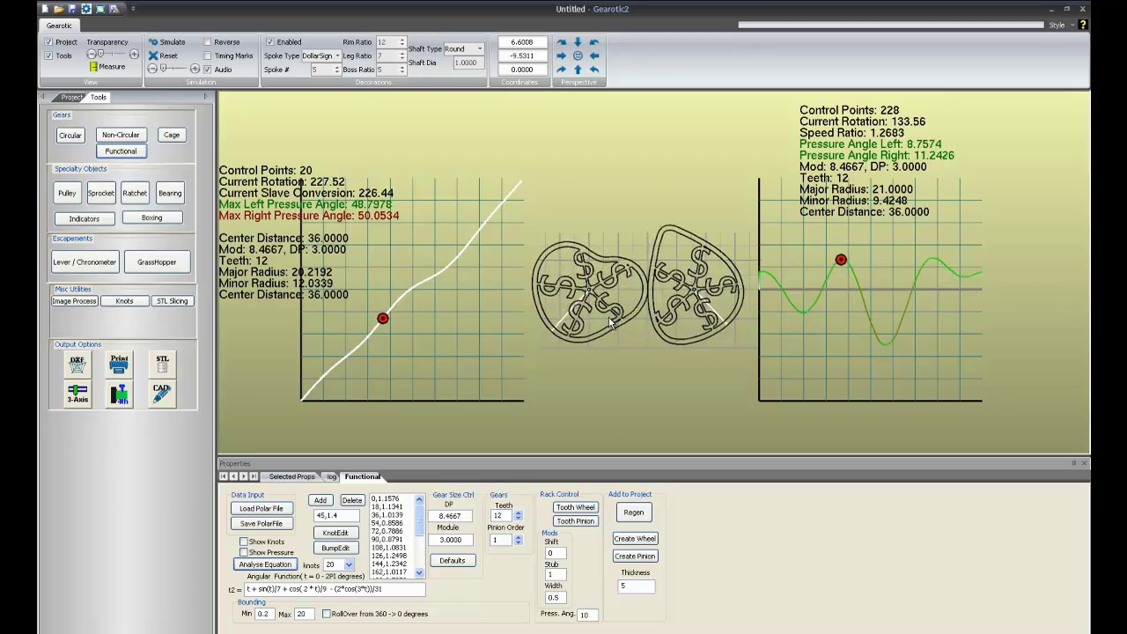
Create the dollar-sign wheel in the project and simulate it
drag(605, 324, 609, 317)
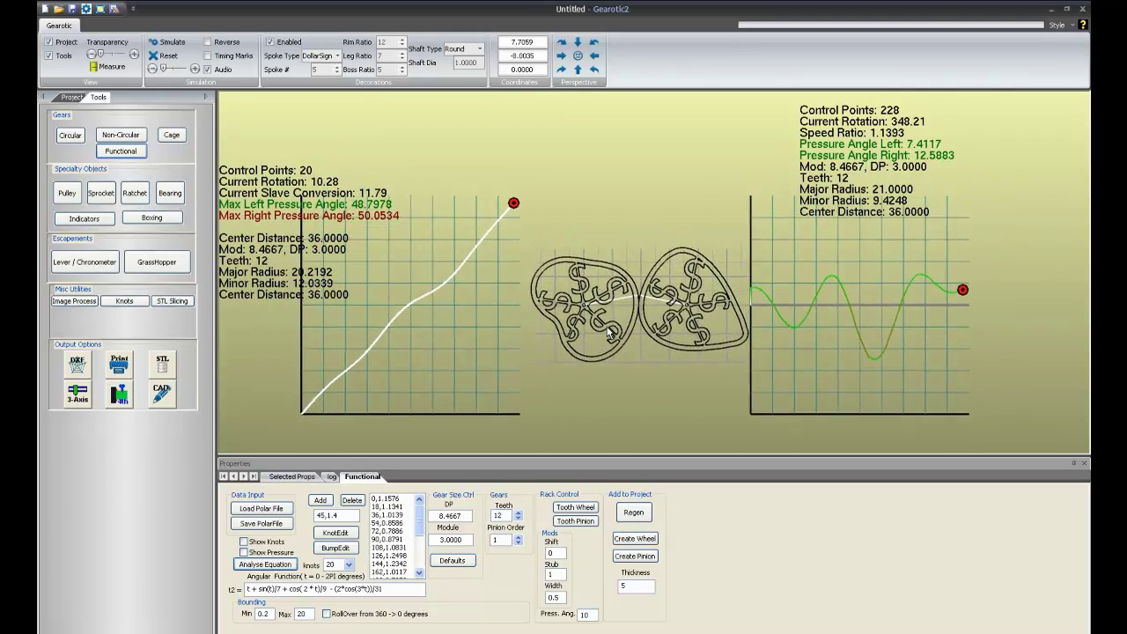
drag(610, 312, 602, 261)
click(649, 560)
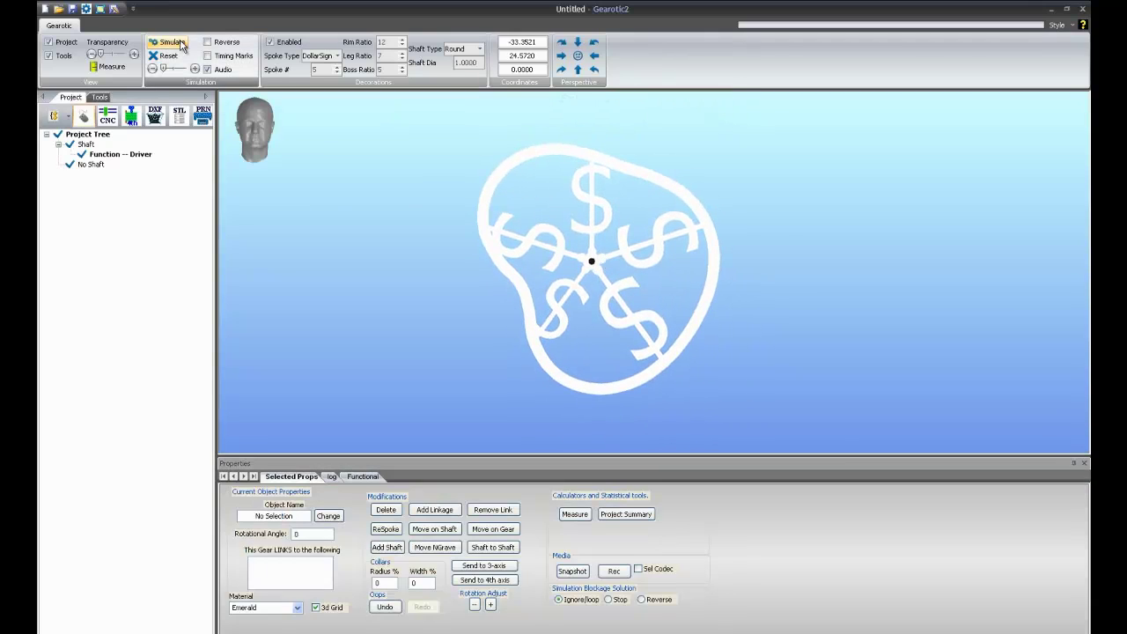
click(182, 45)
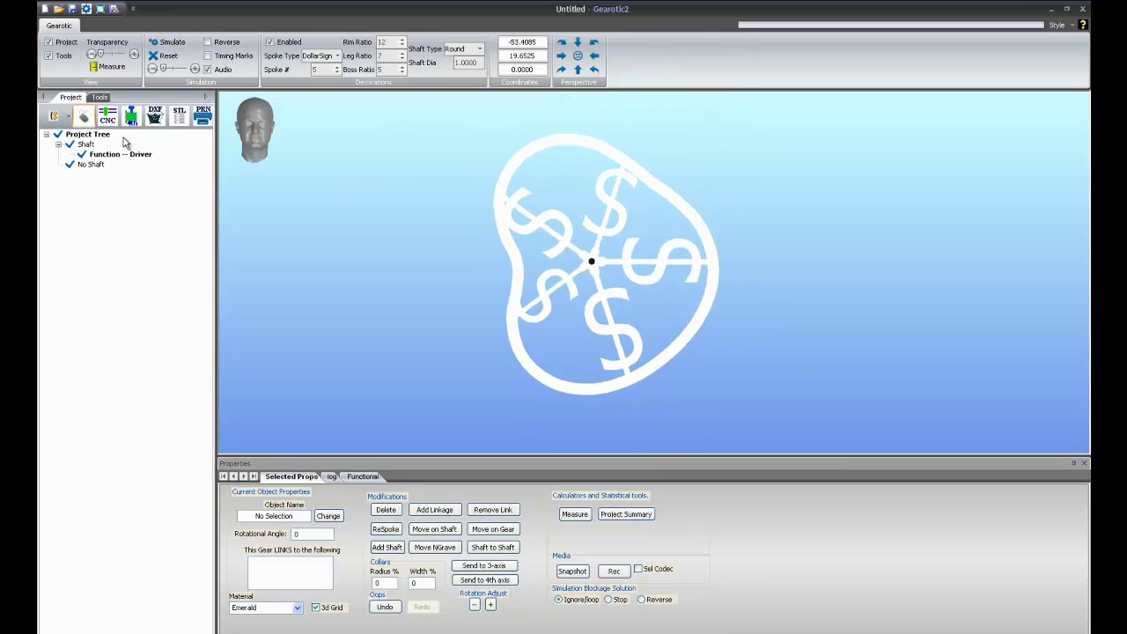
Return to the functional gear tool to examine the decorated wheel and pinion outlines
click(102, 98)
click(121, 134)
click(648, 330)
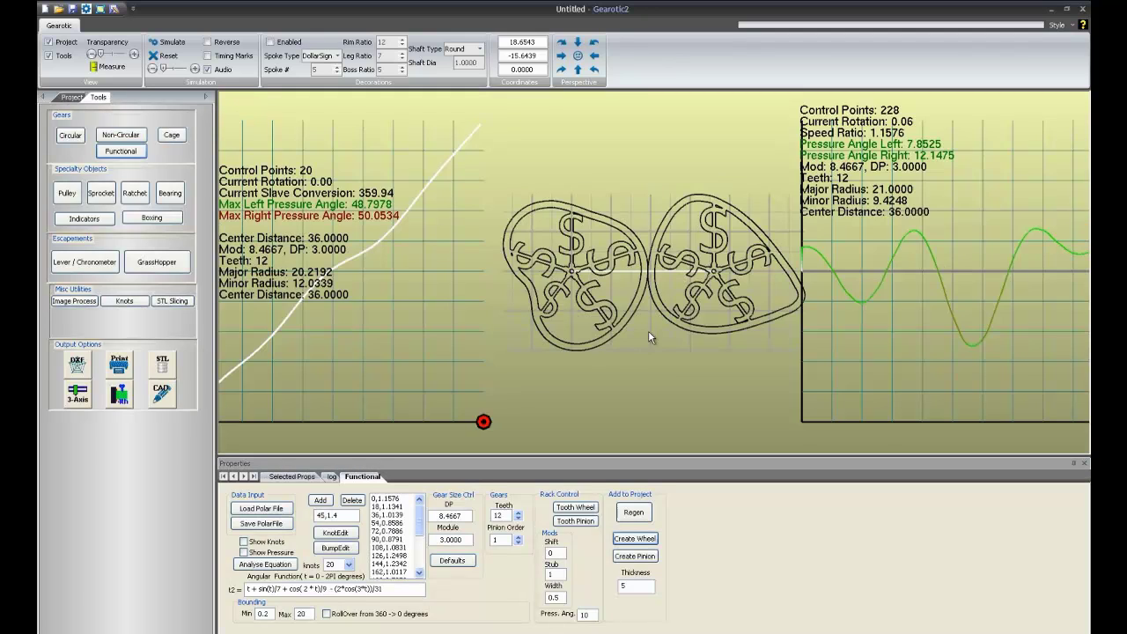
scroll(644, 331, down, 2)
scroll(629, 345, down, 1)
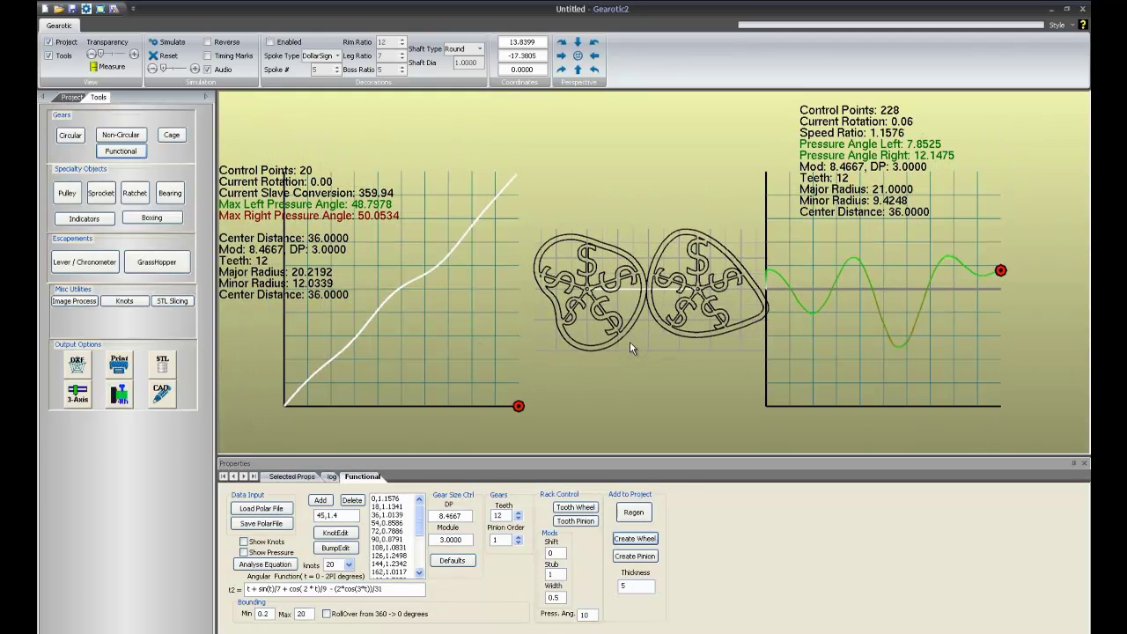